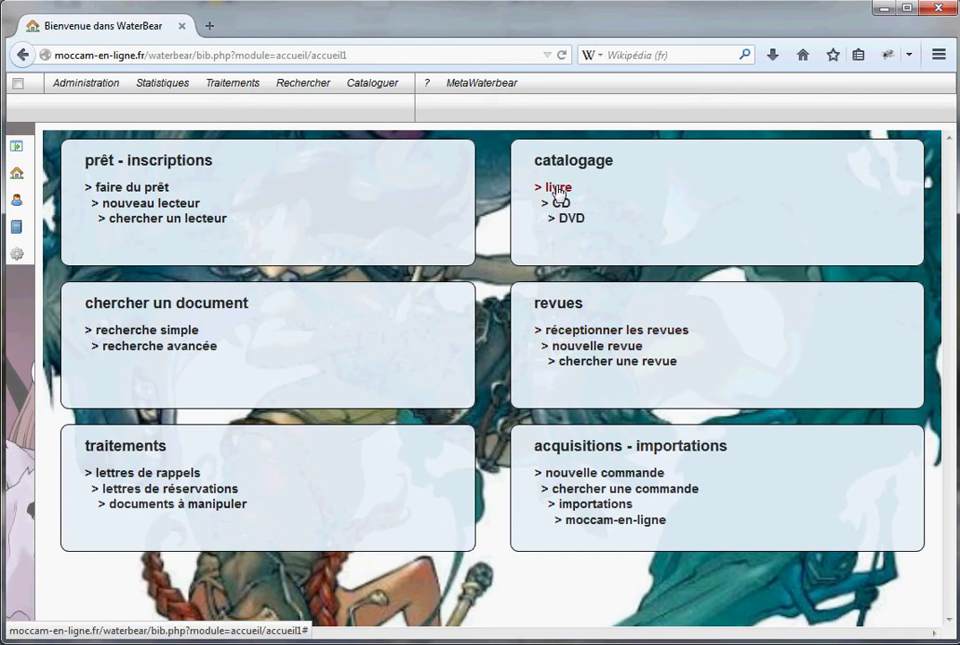
# Start a new book catalogue record and try 654564 as its ISBN.
pyautogui.click(558, 188)
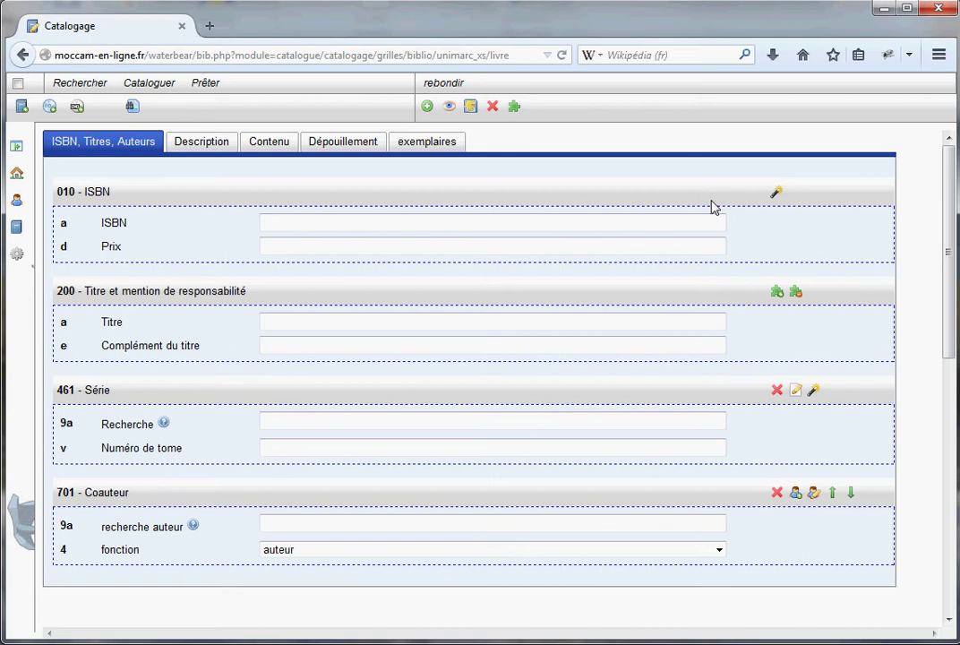
pyautogui.click(276, 222)
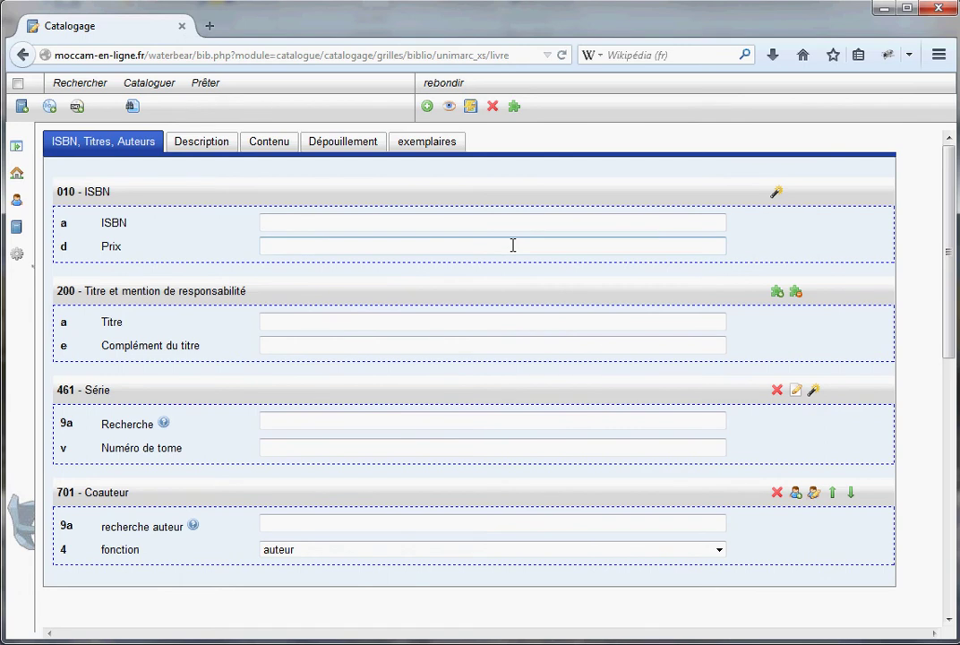
pyautogui.write('654564')
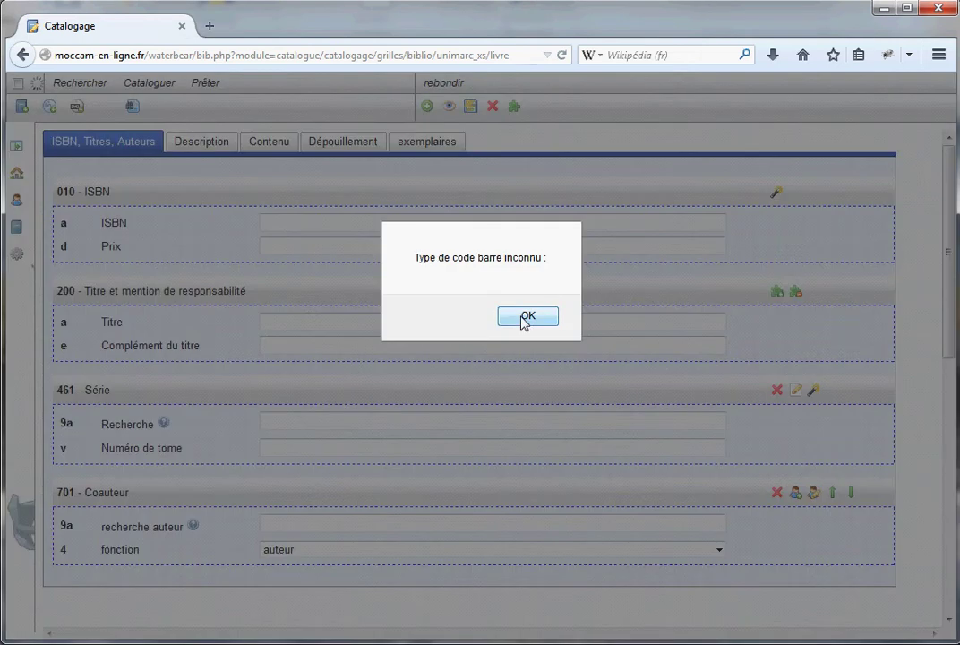
pyautogui.click(527, 315)
pyautogui.click(295, 223)
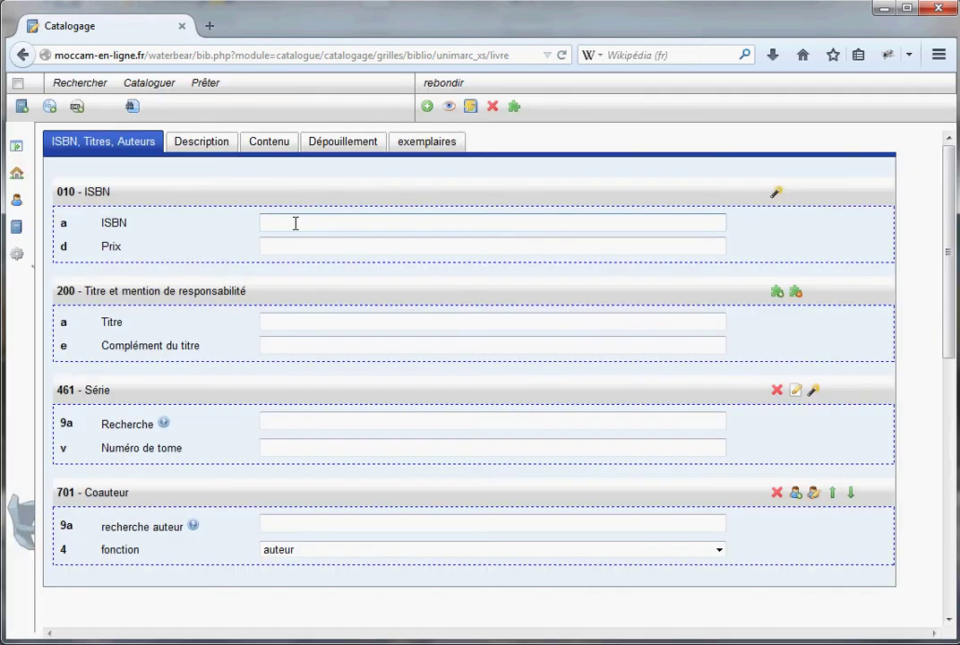
pyautogui.write('9782100523122')
pyautogui.press('Return')
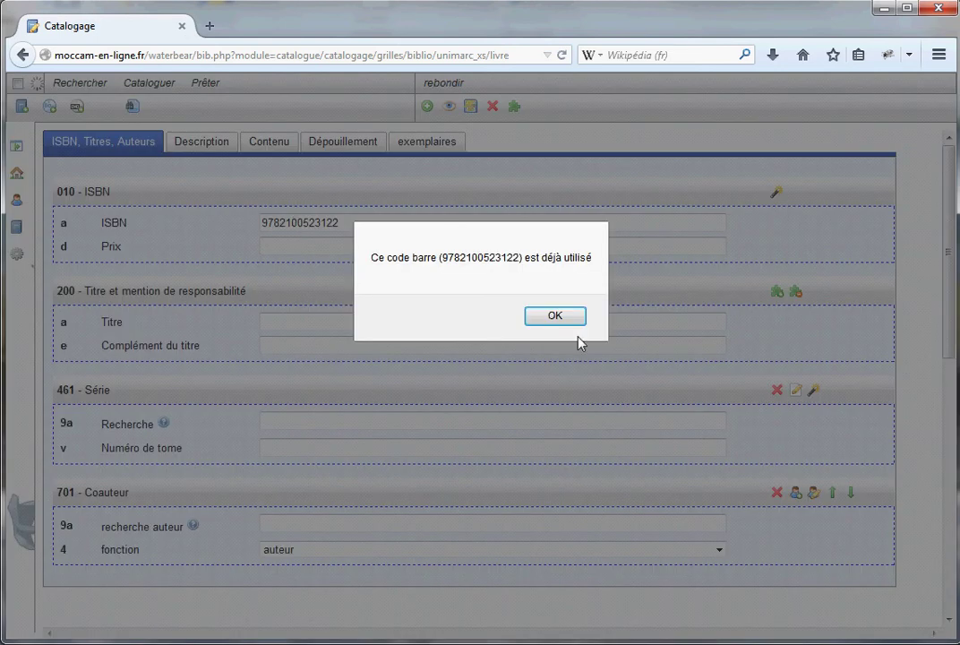
pyautogui.click(556, 320)
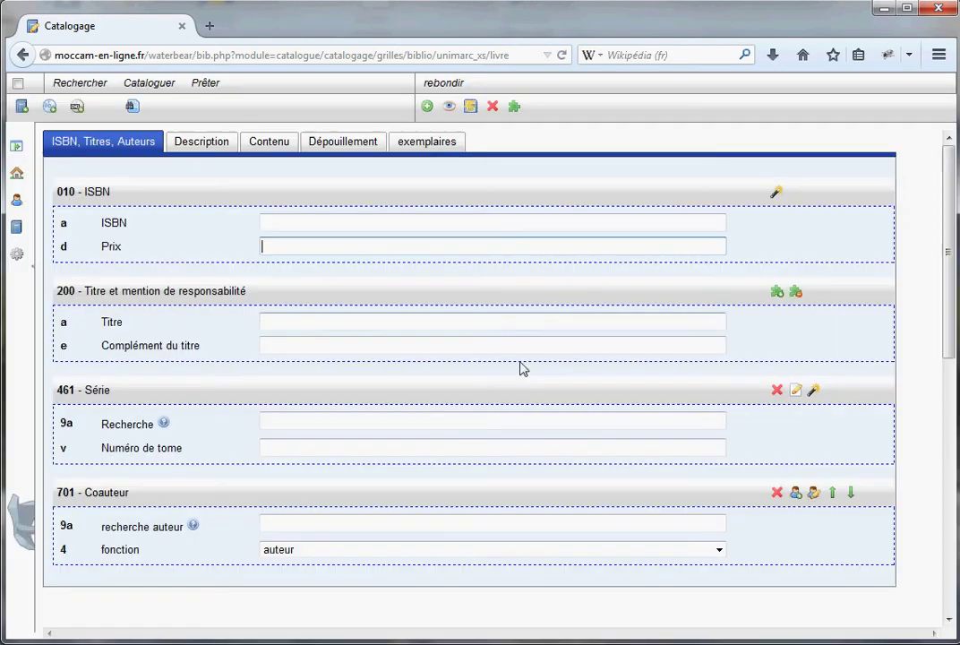
pyautogui.click(307, 220)
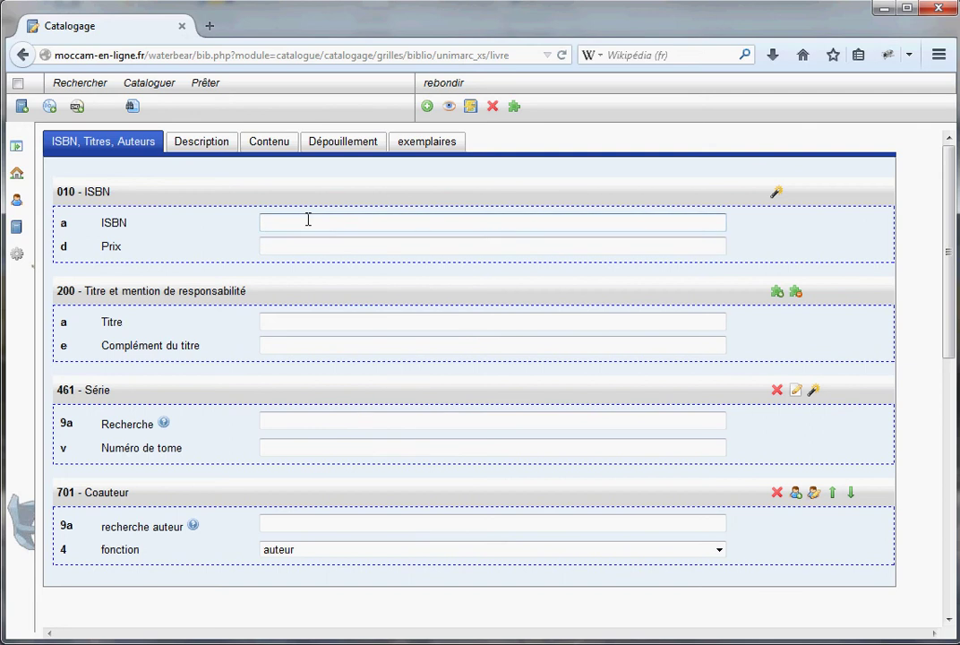
pyautogui.write('9782070328642')
pyautogui.press('Tab')
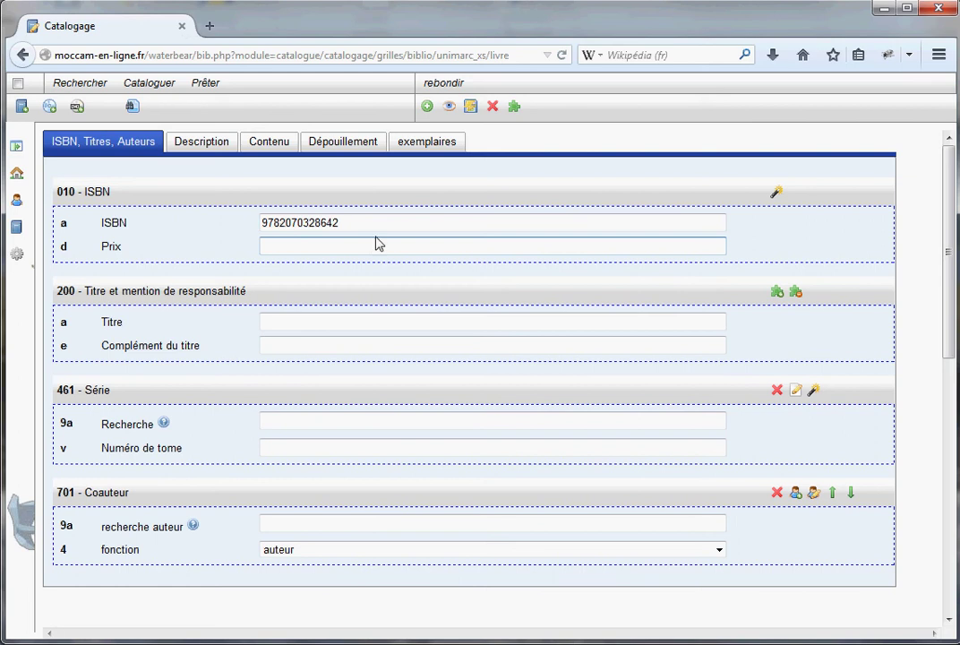
pyautogui.click(777, 195)
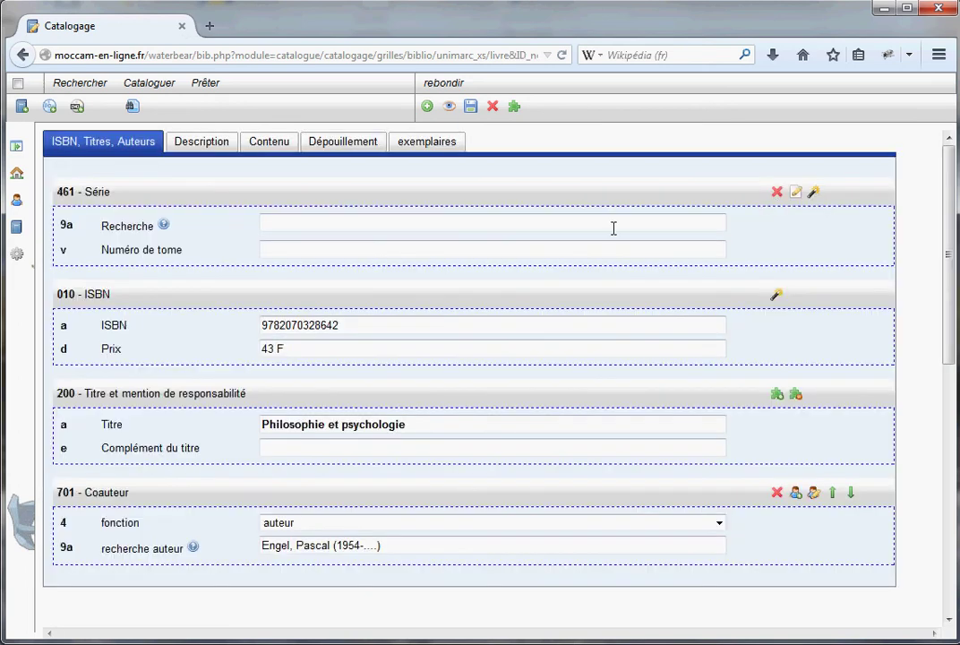
# Examine the retrieved record's title and author, description, content and Dépouillement sections, ending on its exemplaires section.
pyautogui.click(210, 149)
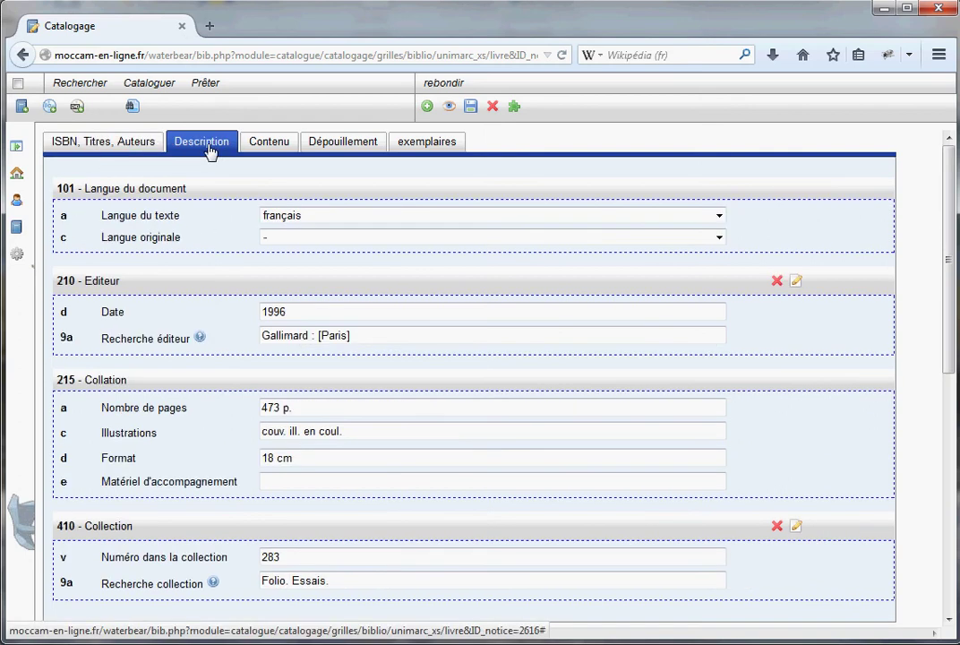
pyautogui.click(279, 145)
pyautogui.click(320, 148)
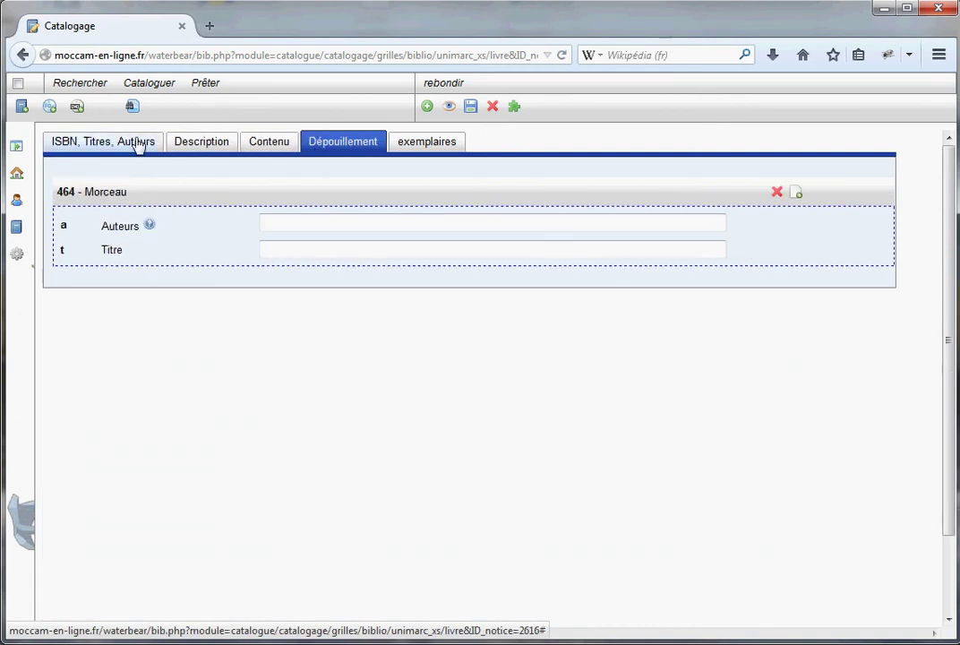
pyautogui.click(111, 147)
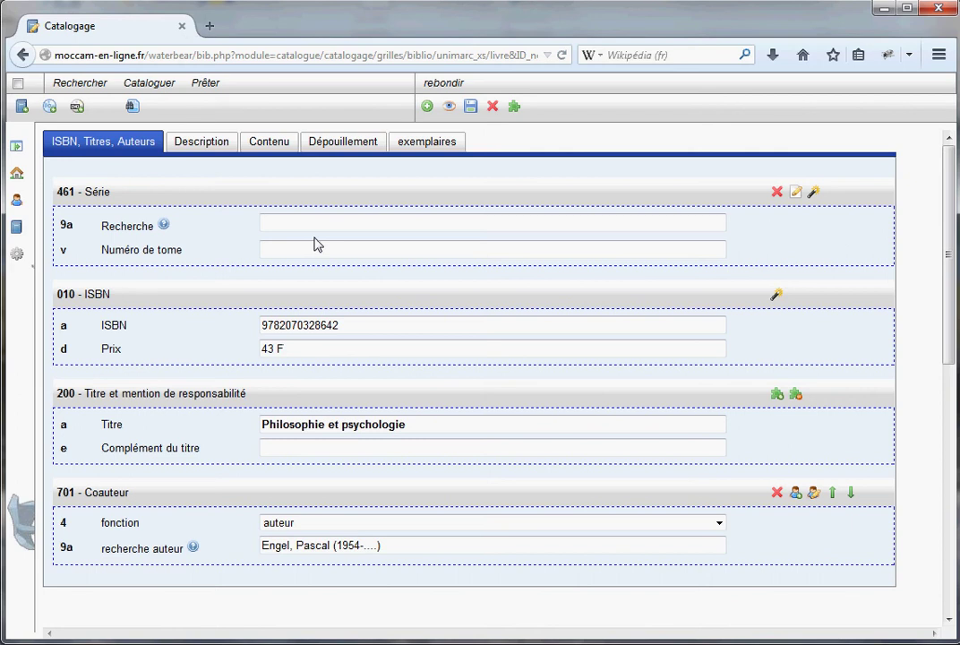
pyautogui.click(338, 148)
pyautogui.click(286, 149)
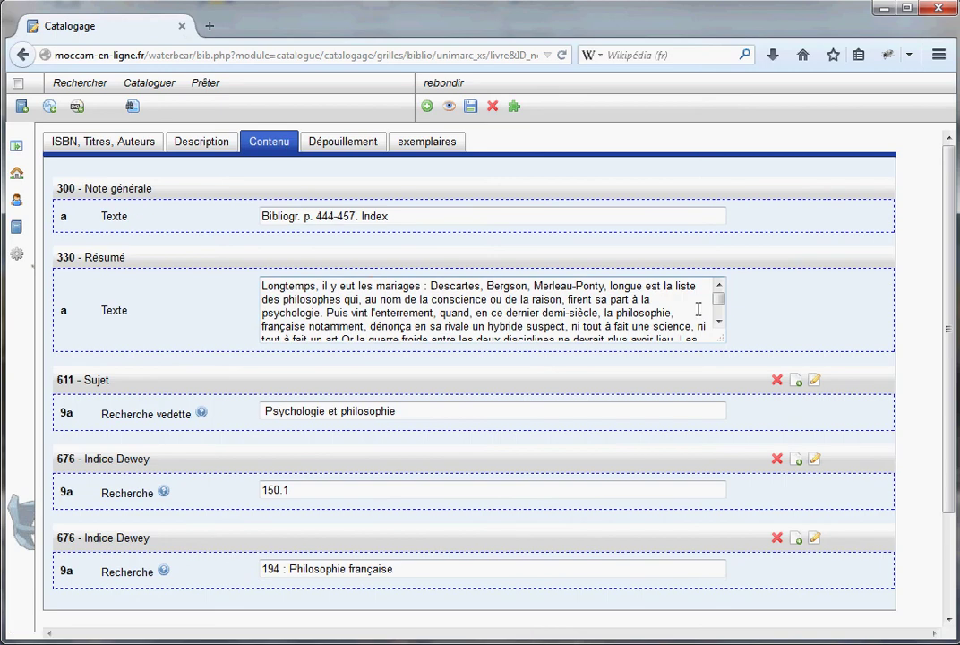
pyautogui.click(93, 146)
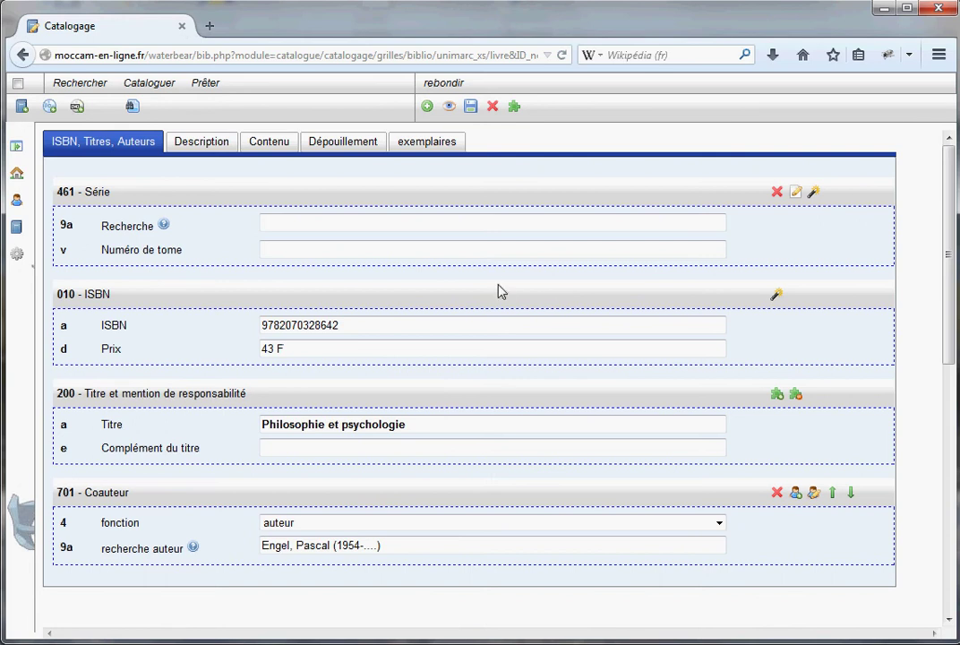
pyautogui.click(470, 223)
pyautogui.click(213, 151)
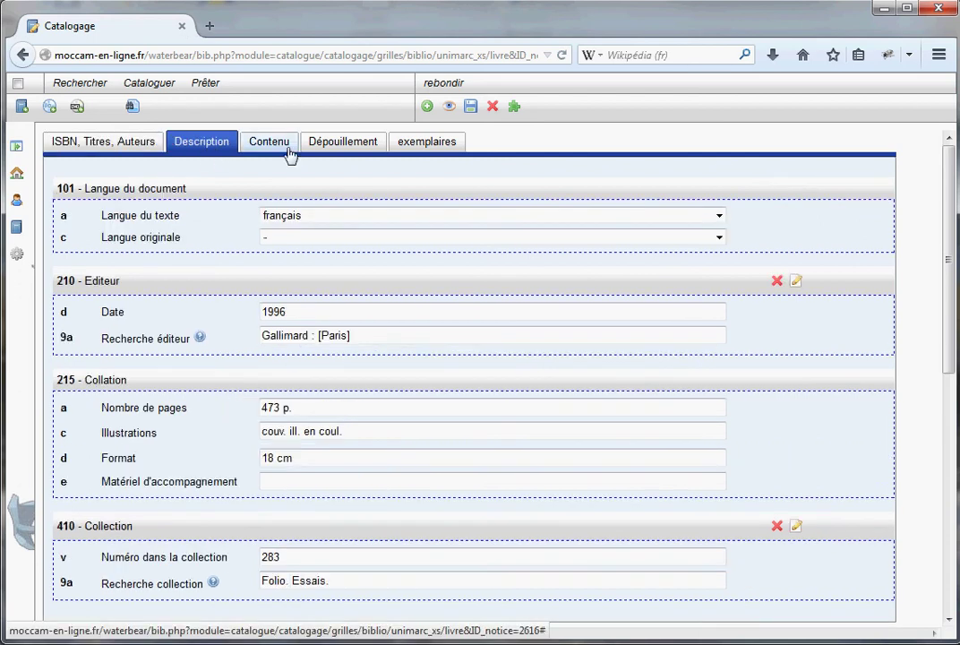
pyautogui.click(267, 150)
pyautogui.click(439, 149)
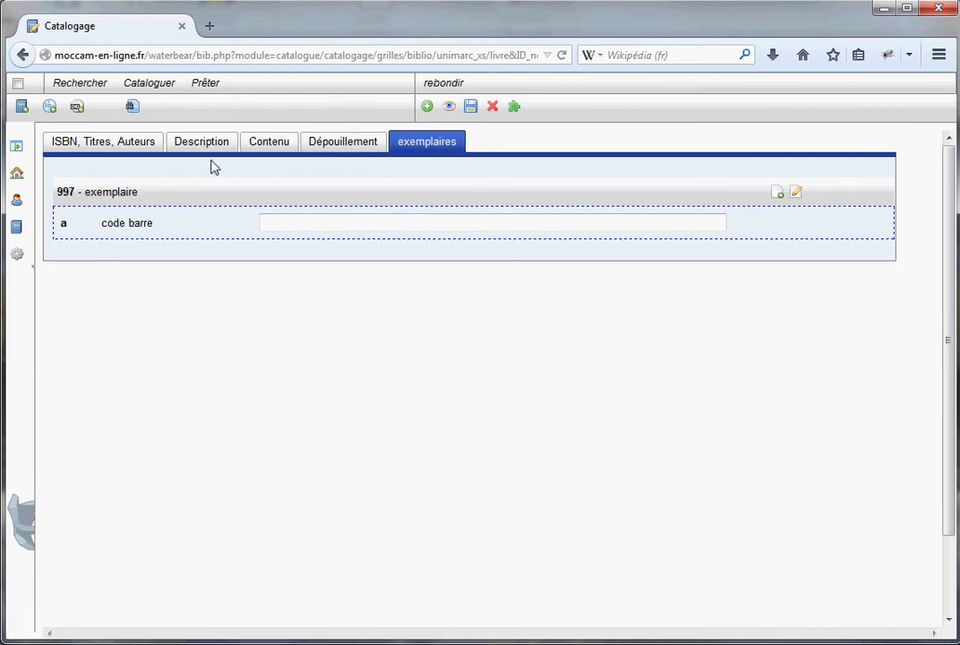
# Try to give the book's copy the barcode 65465, and 405365214 as a second attempt.
pyautogui.click(306, 220)
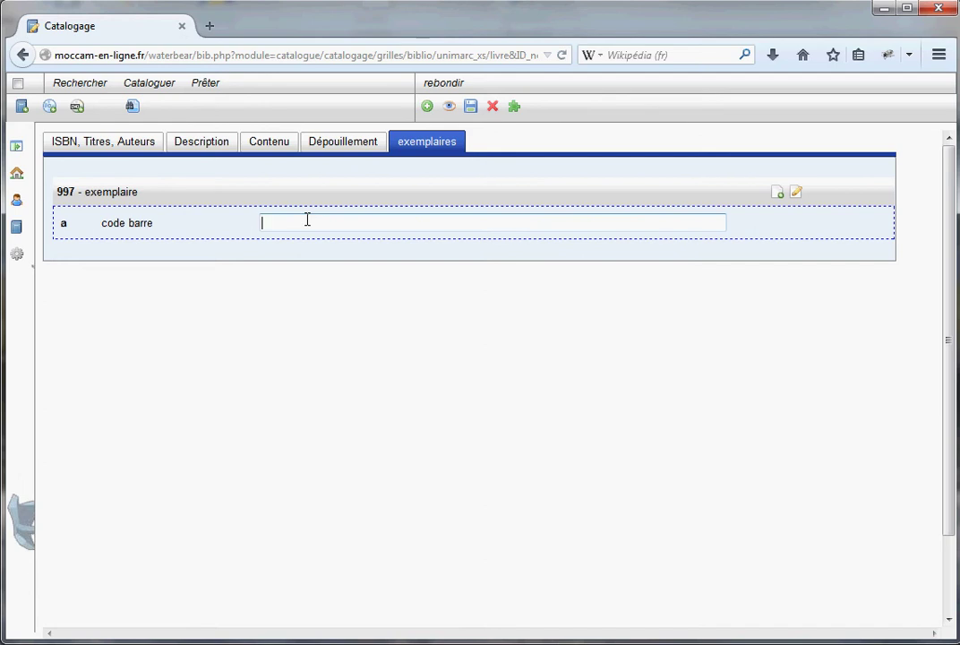
pyautogui.write('65465')
pyautogui.click(221, 235)
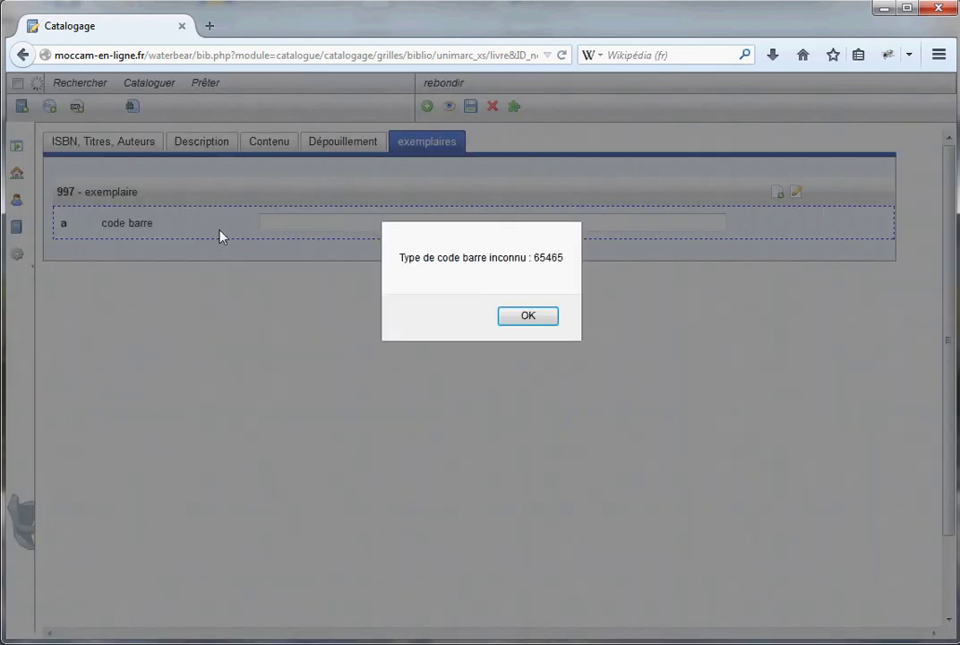
pyautogui.click(529, 316)
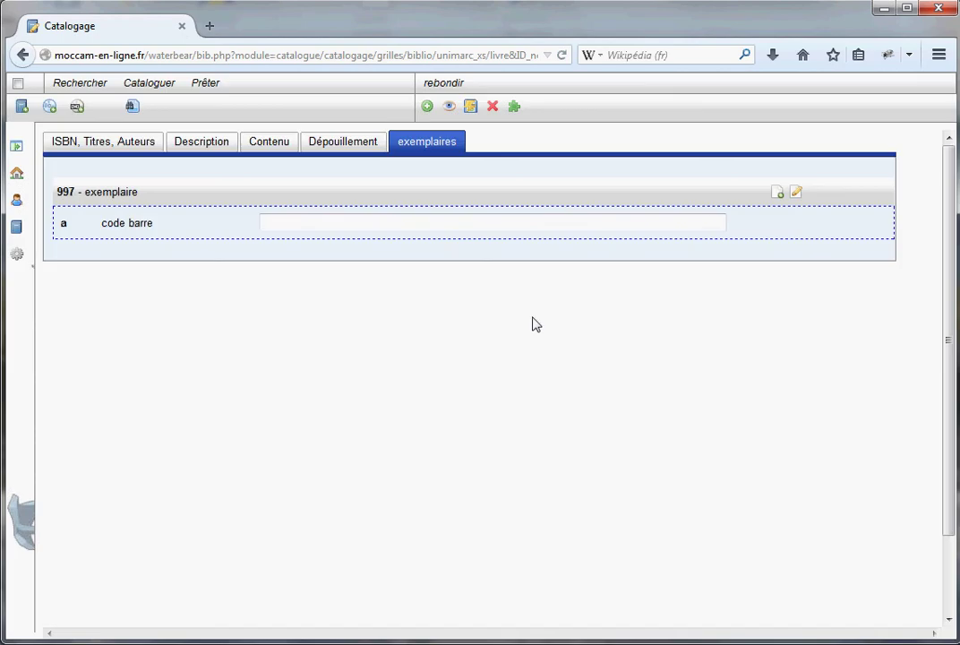
pyautogui.click(285, 223)
pyautogui.write('405365214')
pyautogui.press('Return')
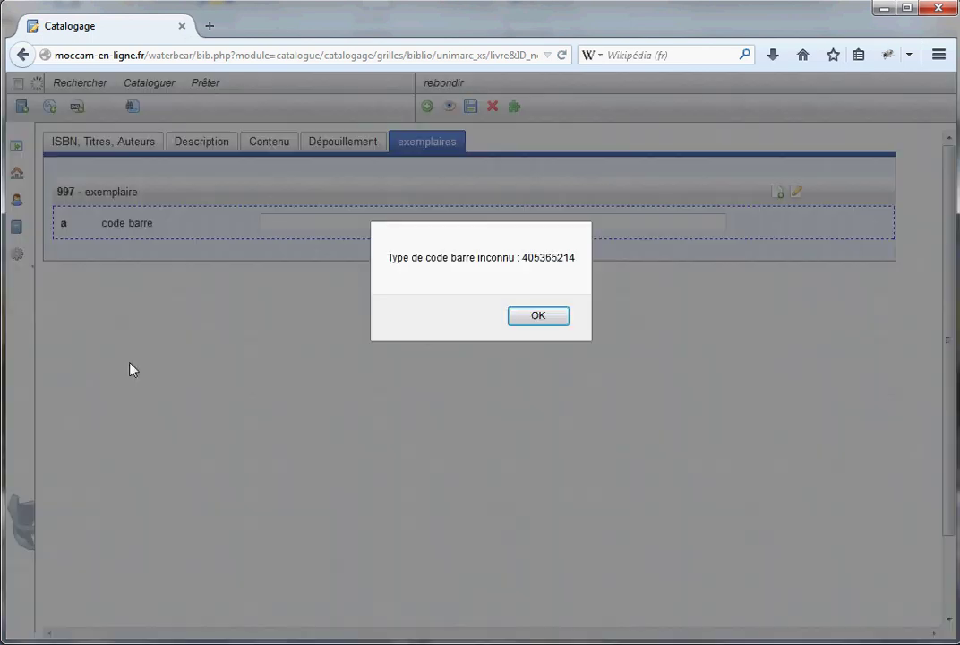
pyautogui.click(540, 317)
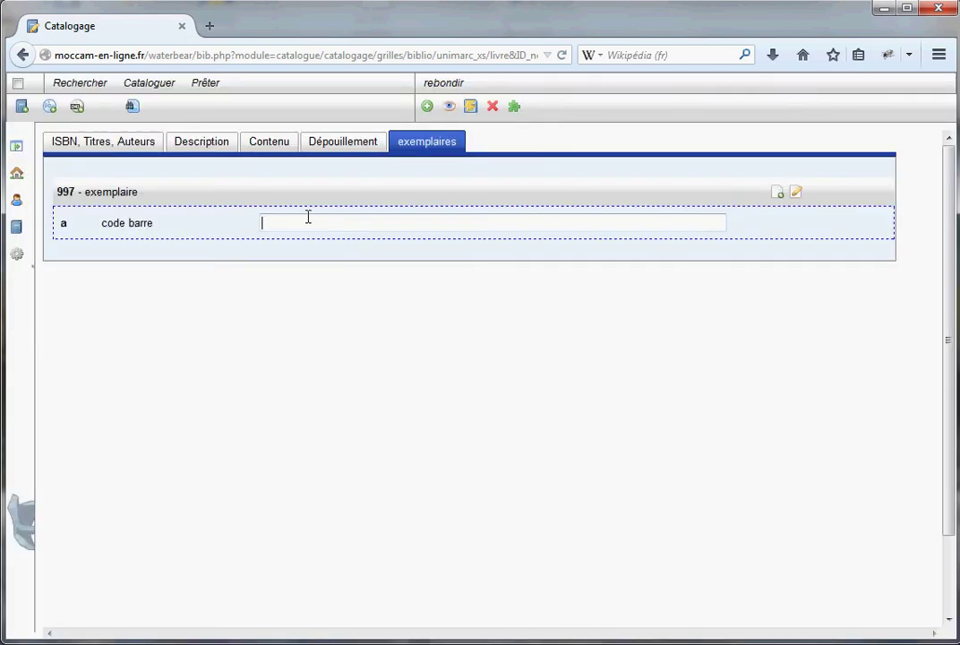
# Set the copy's barcode to 40436521 and validate it to load the copy's fields.
pyautogui.write('4043')
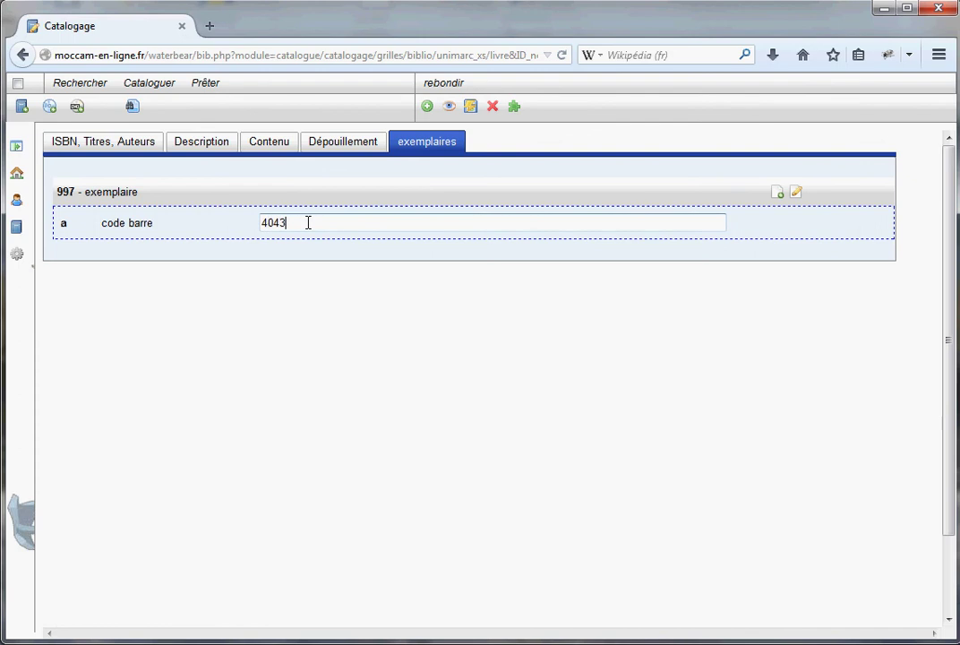
pyautogui.write('6521')
pyautogui.press('Return')
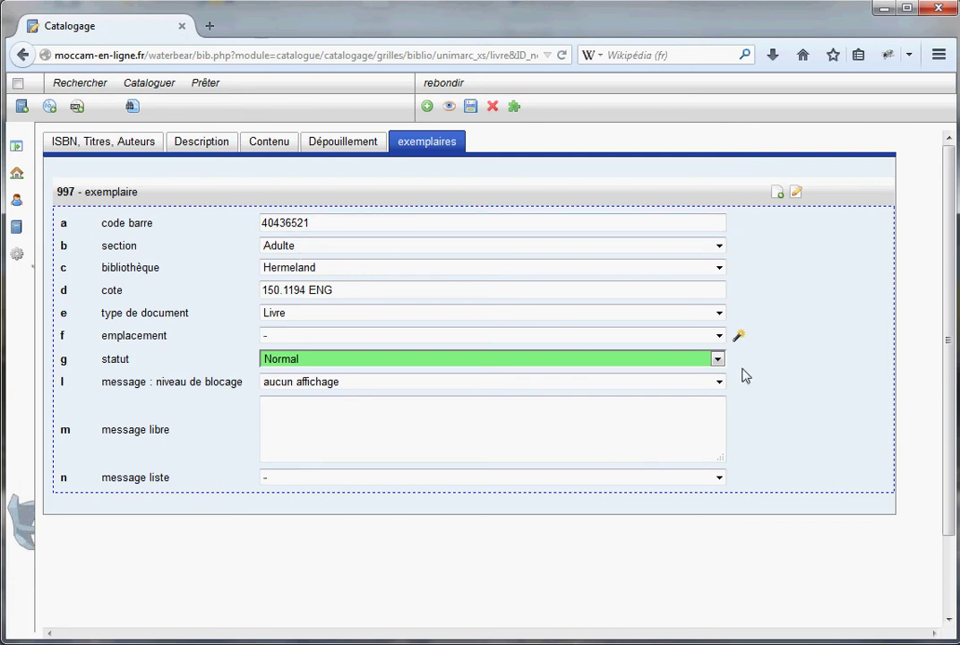
# Review the copy's detailed record, including its localisation, disponibilité and statut fields, and close it.
pyautogui.click(796, 195)
pyautogui.scroll(-6, 614, 455)
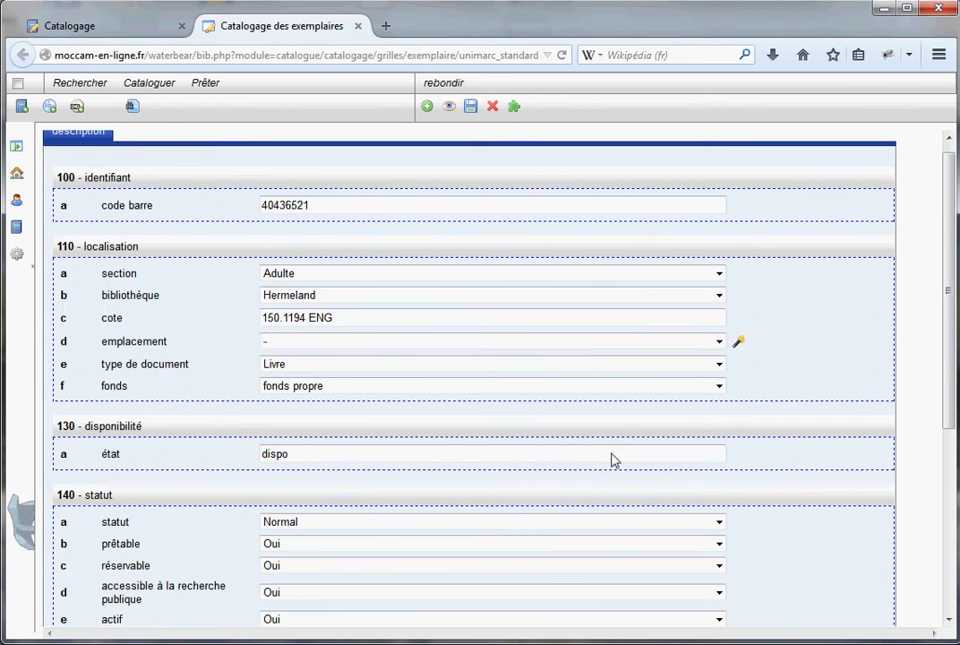
pyautogui.scroll(6, 615, 456)
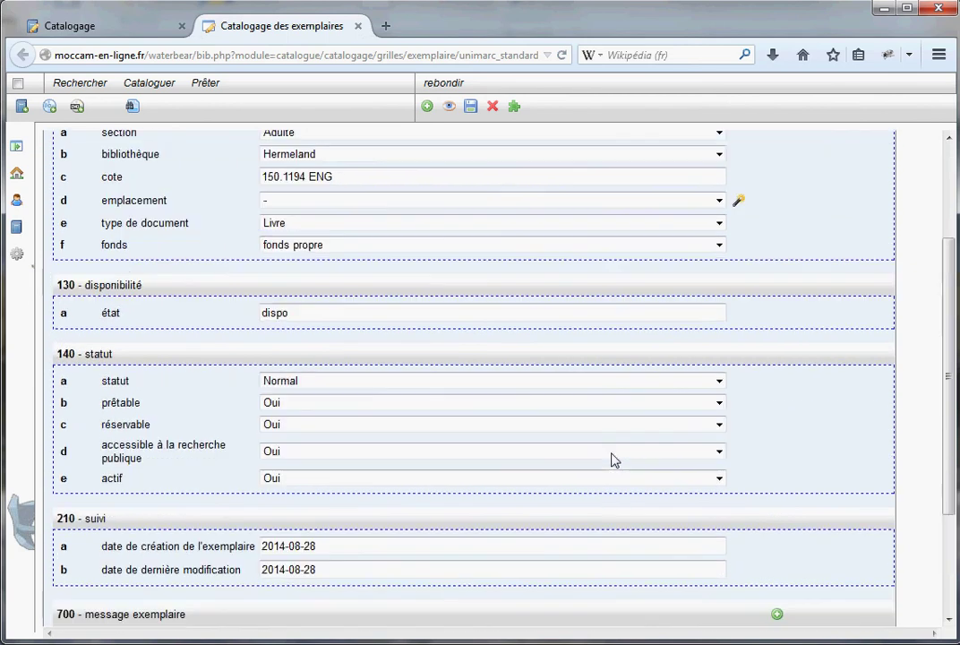
pyautogui.click(359, 27)
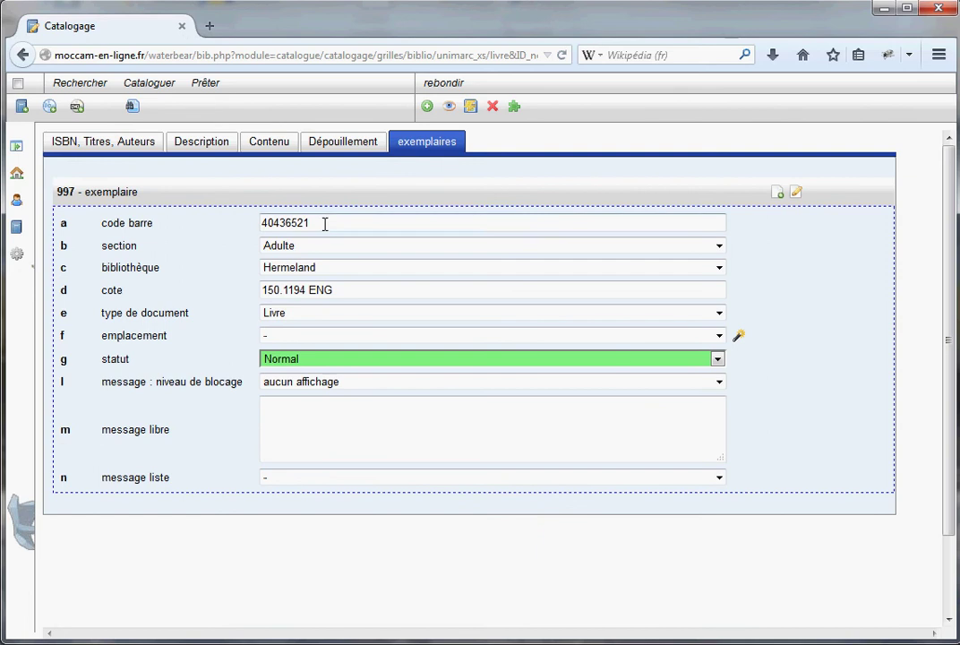
# Shorten the copy's call number (cote) to 150 ENG by removing the decimal part.
pyautogui.click(720, 249)
pyautogui.click(774, 279)
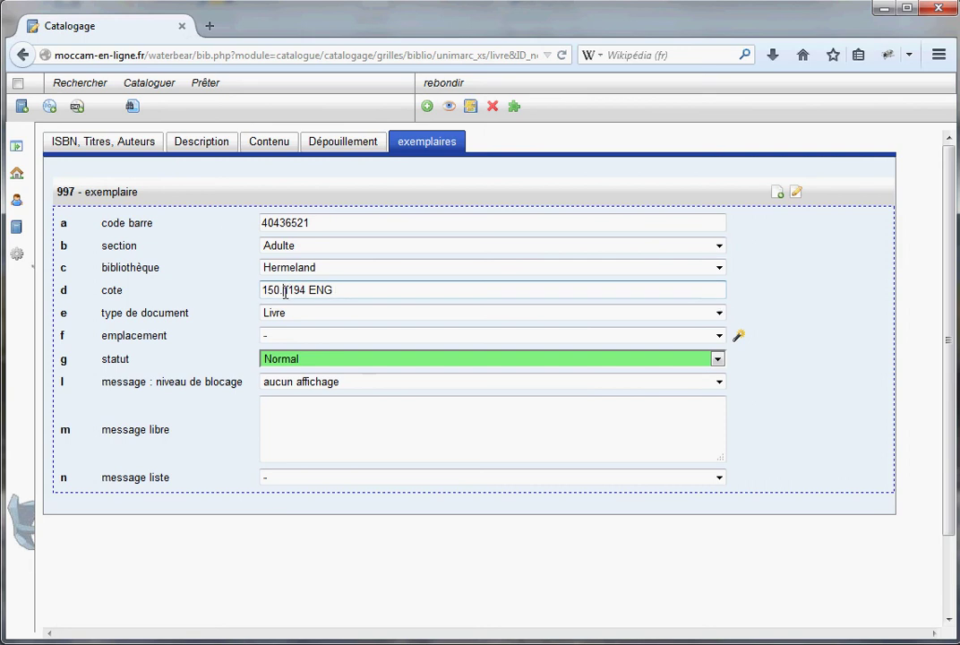
pyautogui.moveTo(284, 290); pyautogui.dragTo(315, 281)
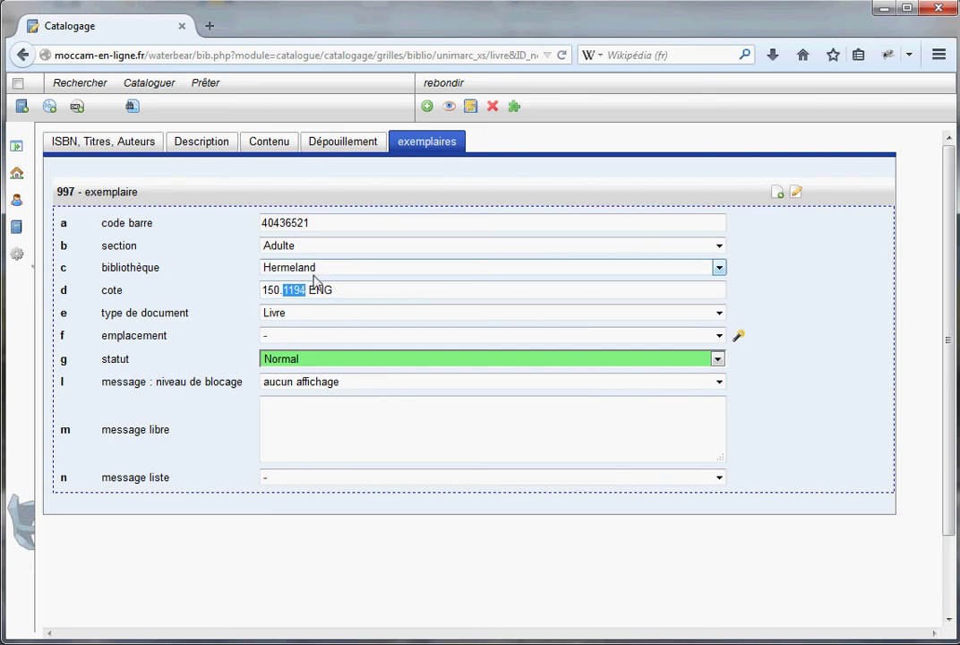
pyautogui.press('BackSpace')
pyautogui.press('BackSpace')
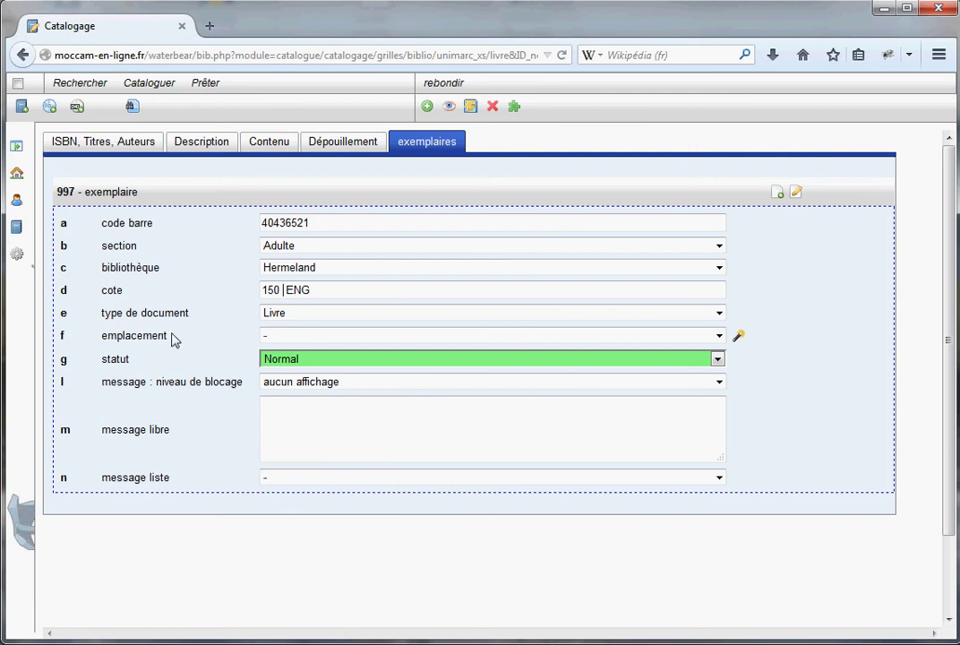
# Generate the copy's emplacement automatically from its call number, giving Doc - Philo, psycho.
pyautogui.click(717, 336)
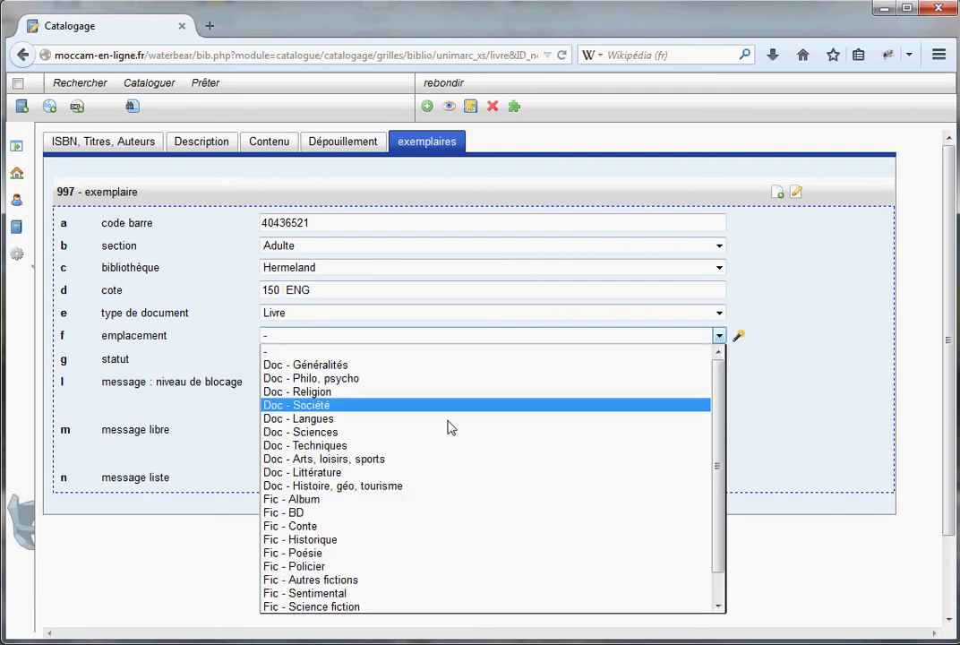
pyautogui.click(822, 400)
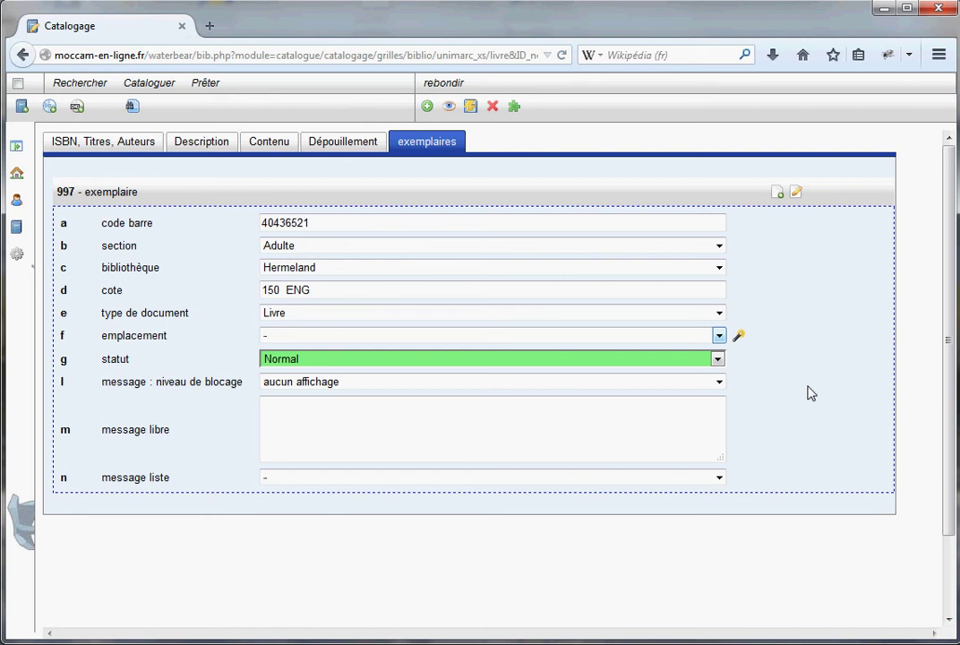
pyautogui.click(739, 338)
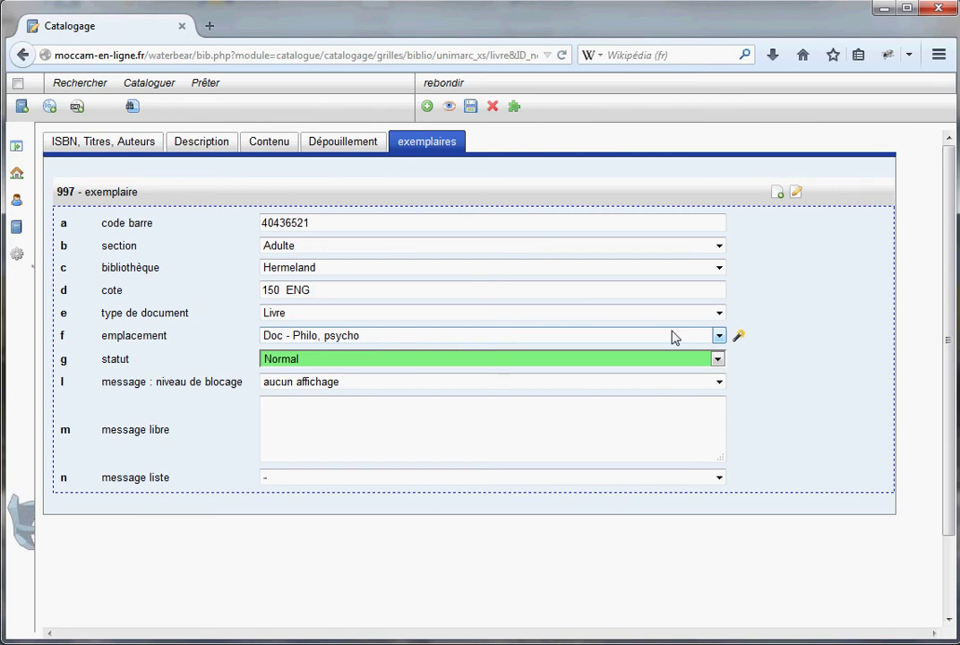
pyautogui.moveTo(261, 290); pyautogui.dragTo(269, 290)
pyautogui.click(802, 349)
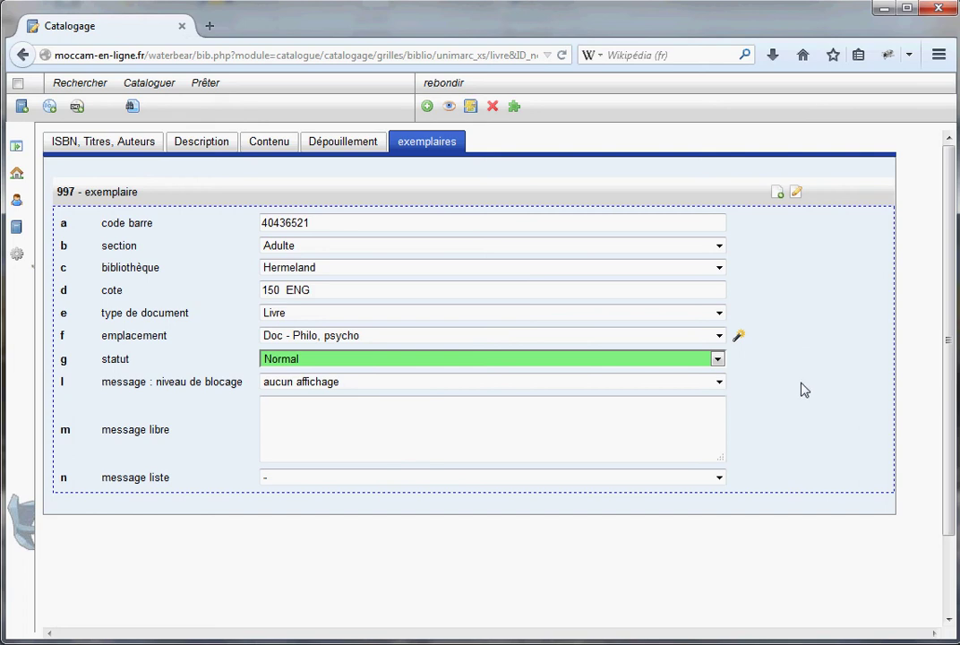
# Review the statut options available for the copy without choosing a different one.
pyautogui.click(717, 359)
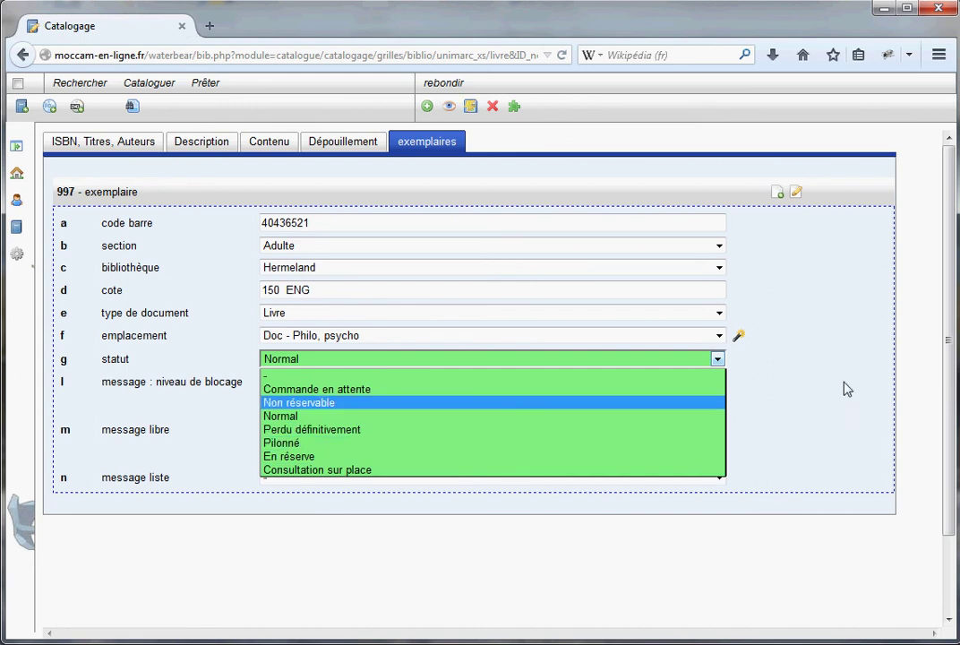
pyautogui.click(791, 388)
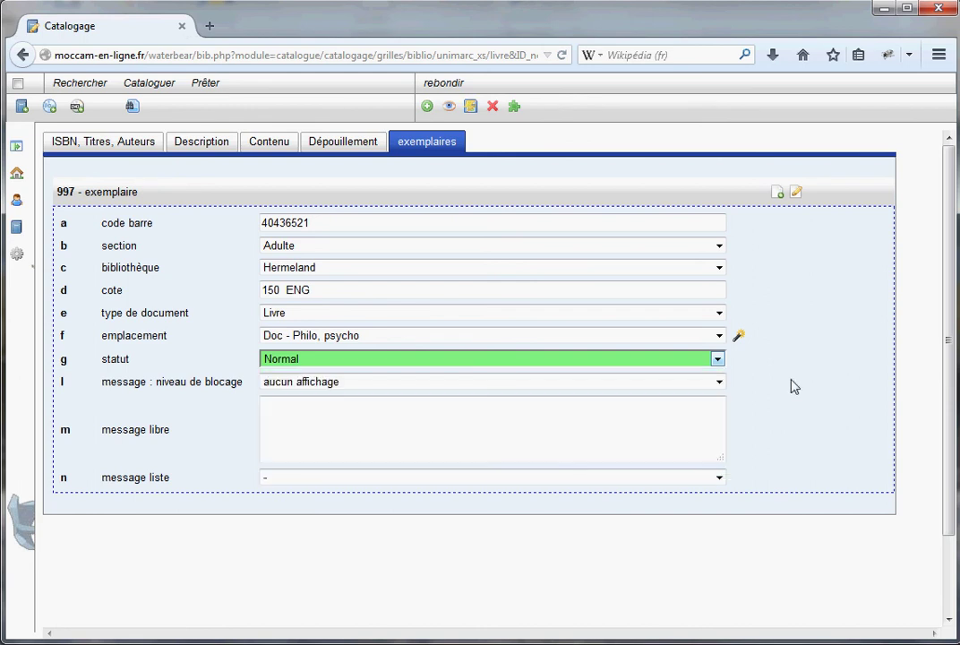
# Review the copy's message options for niveau de blocage and message liste without choosing a different one.
pyautogui.click(719, 384)
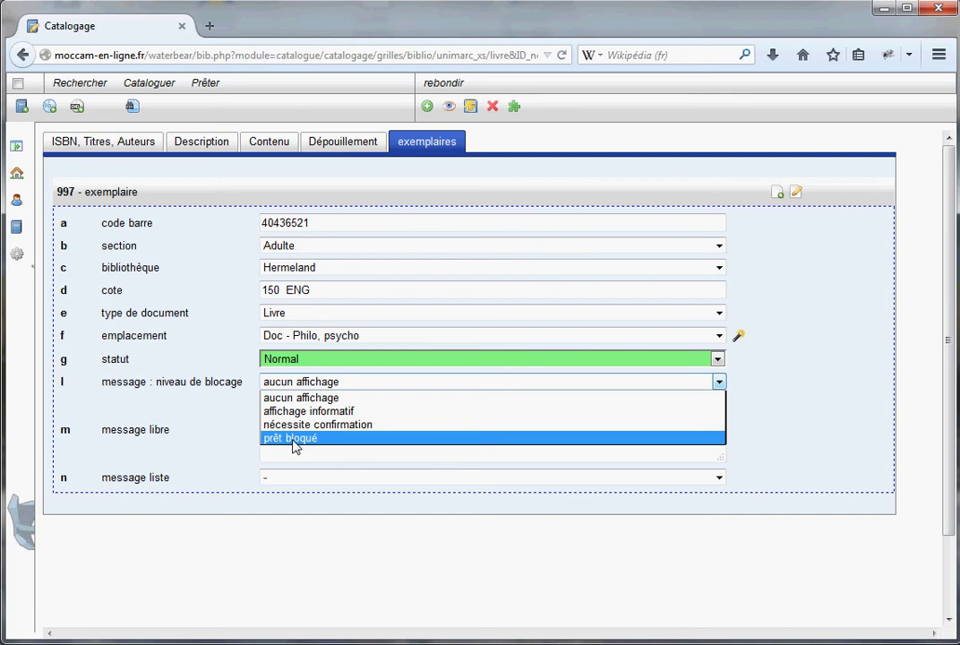
pyautogui.click(225, 456)
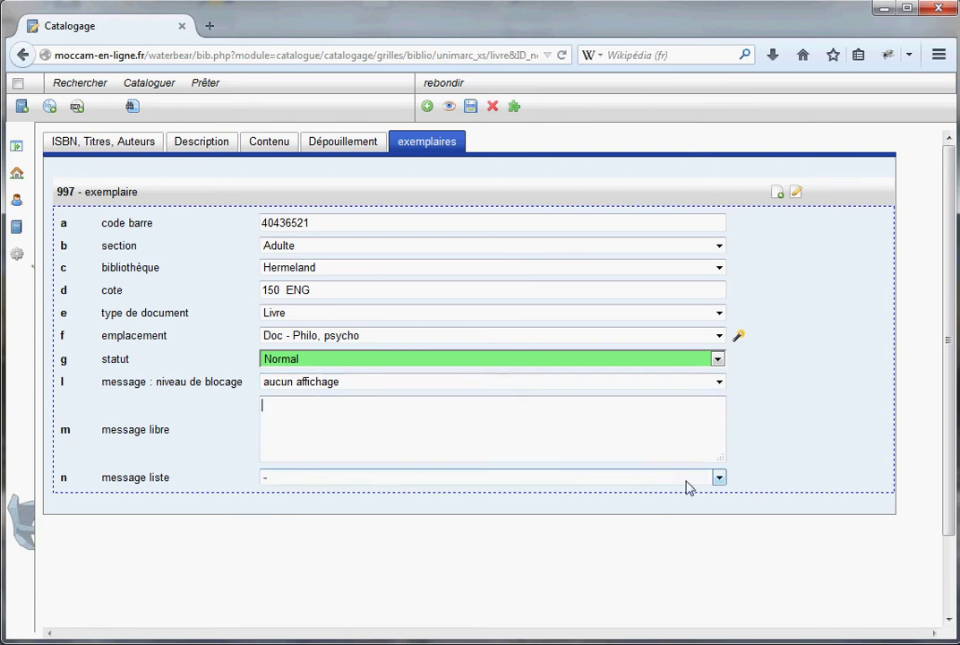
pyautogui.click(718, 477)
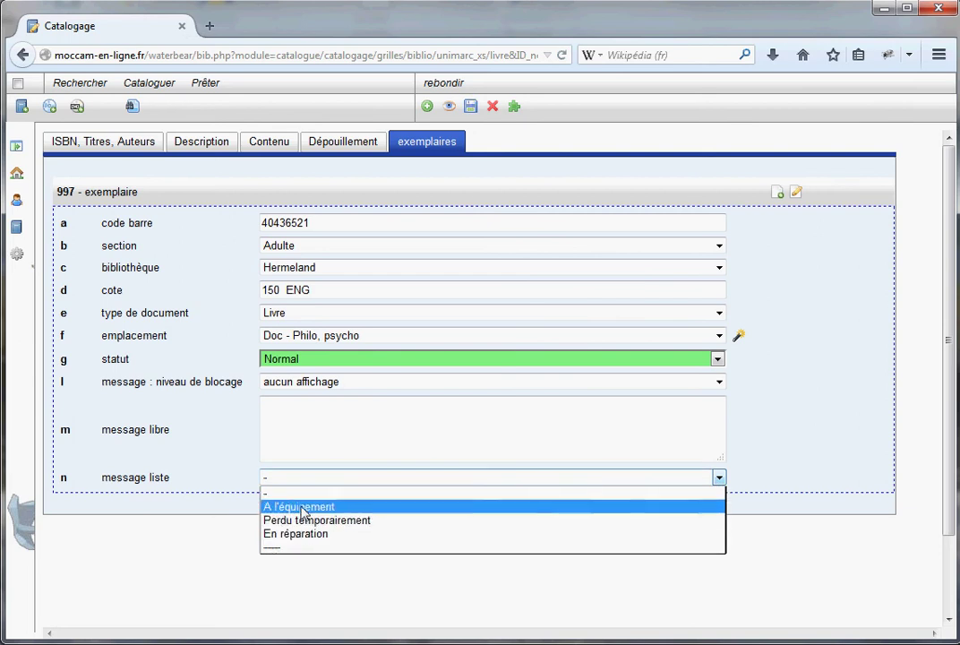
pyautogui.click(795, 432)
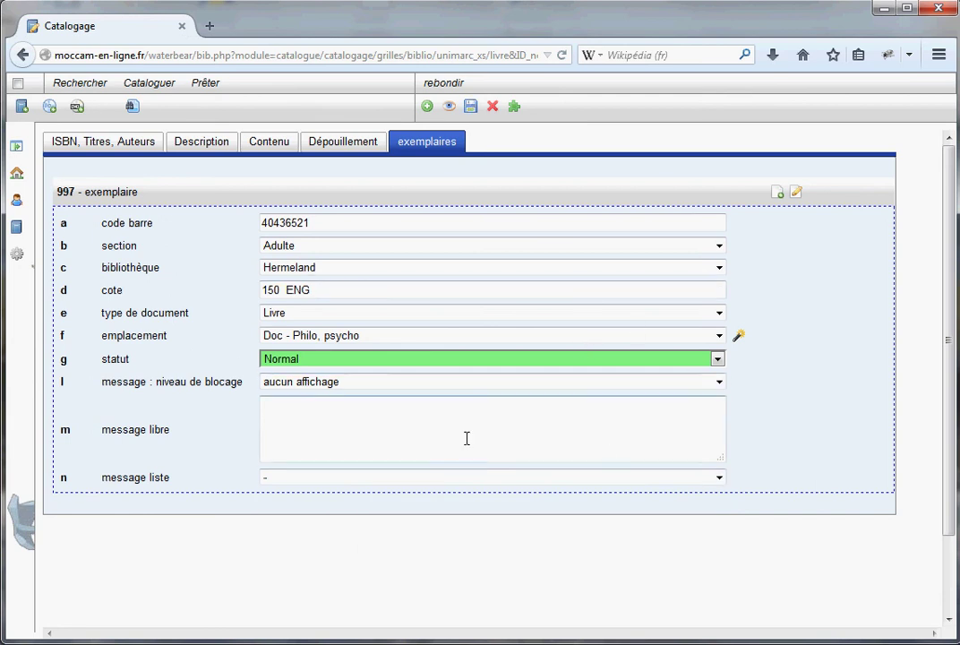
# Save the book record, and try leaving for the catalogue search but stay on the page.
pyautogui.click(469, 114)
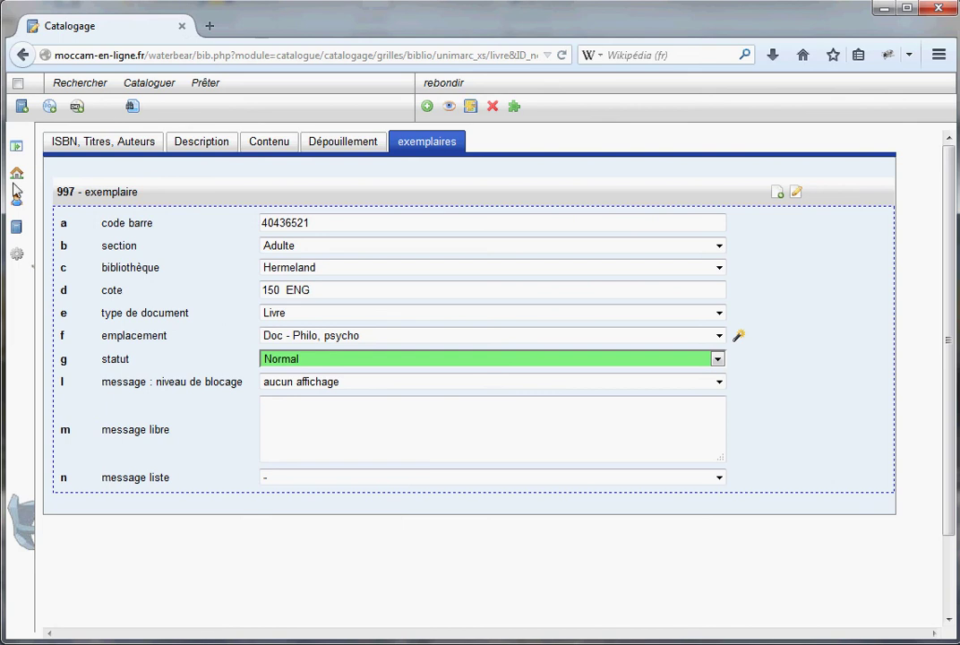
pyautogui.click(134, 106)
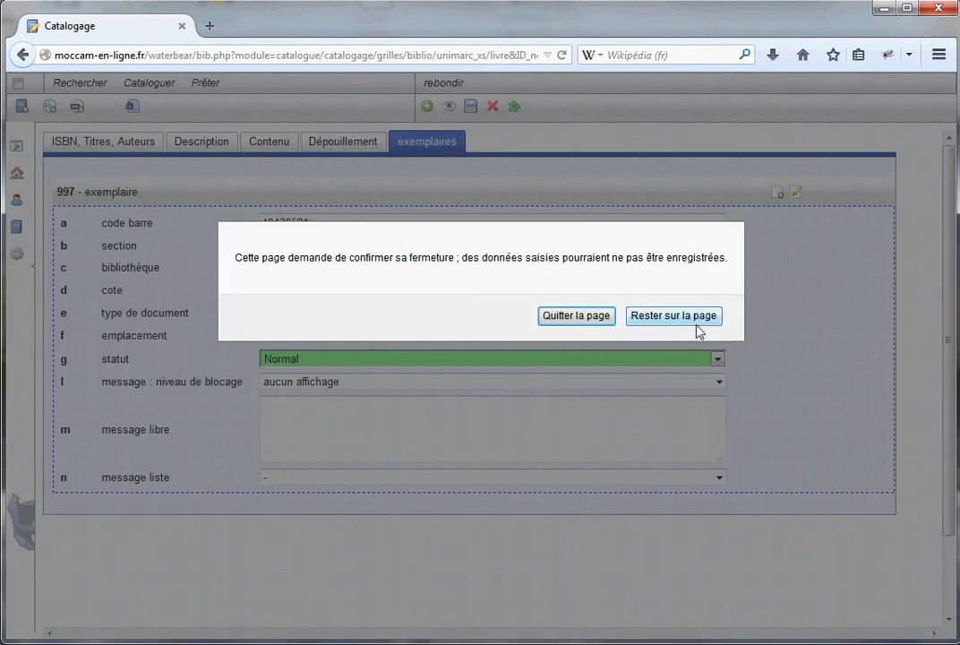
pyautogui.click(665, 319)
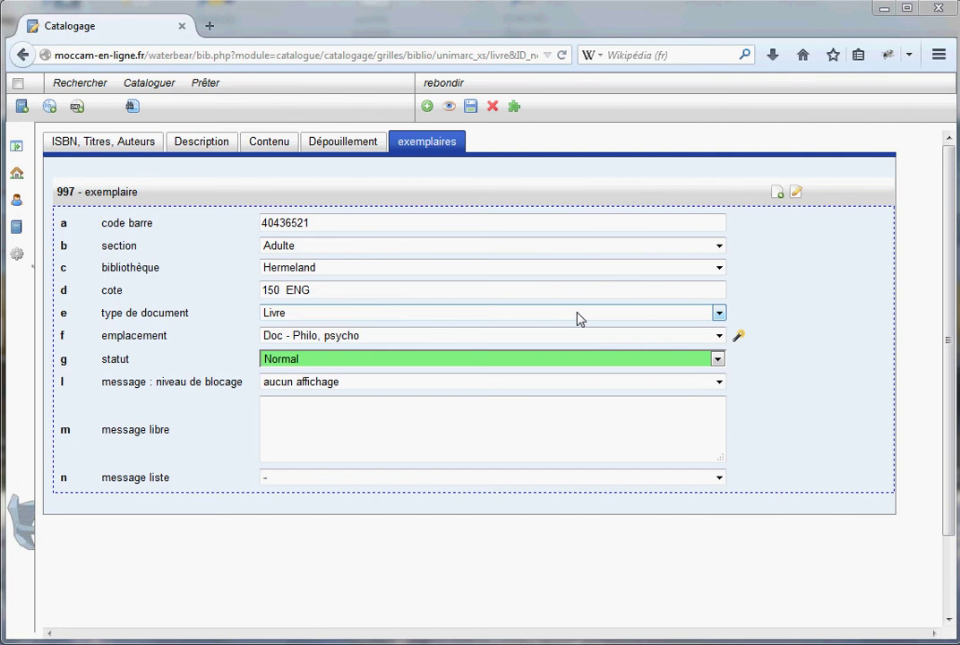
# Start a new blank book record, leaving the page without saving when asked to confirm.
pyautogui.click(117, 148)
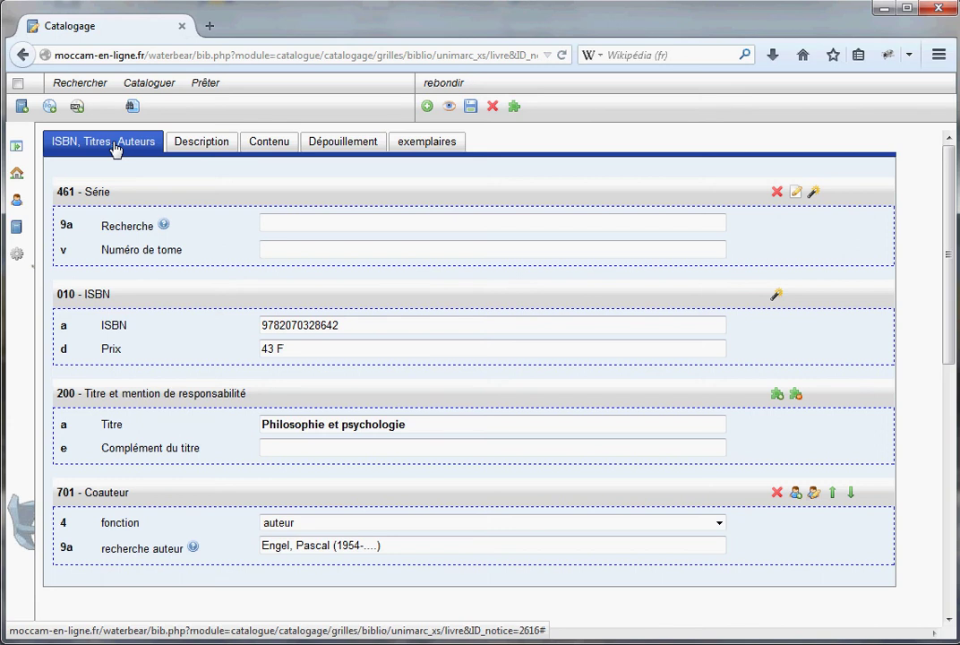
pyautogui.click(22, 109)
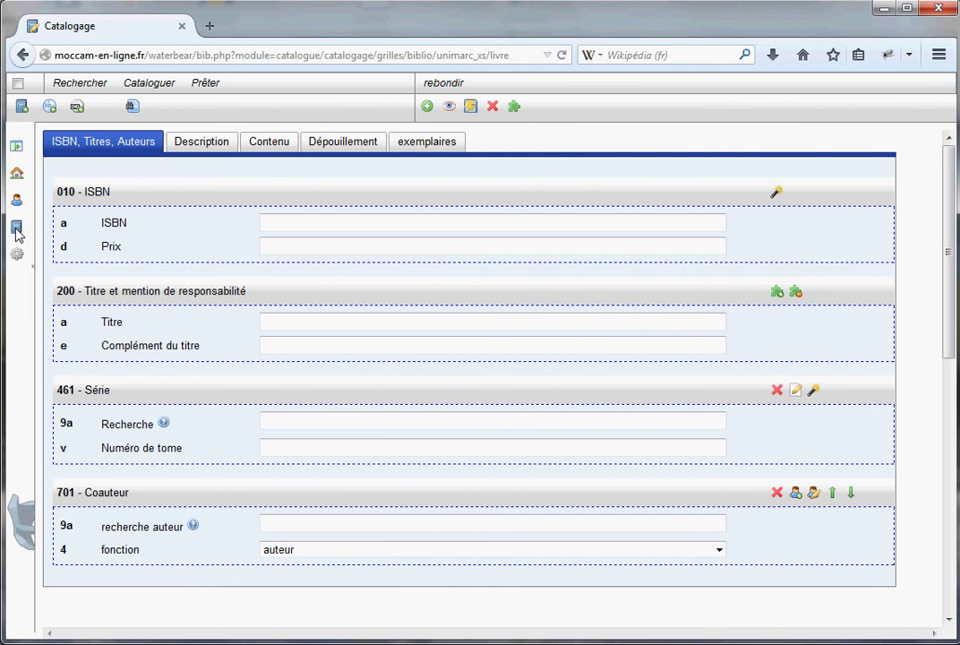
pyautogui.click(17, 229)
pyautogui.click(564, 316)
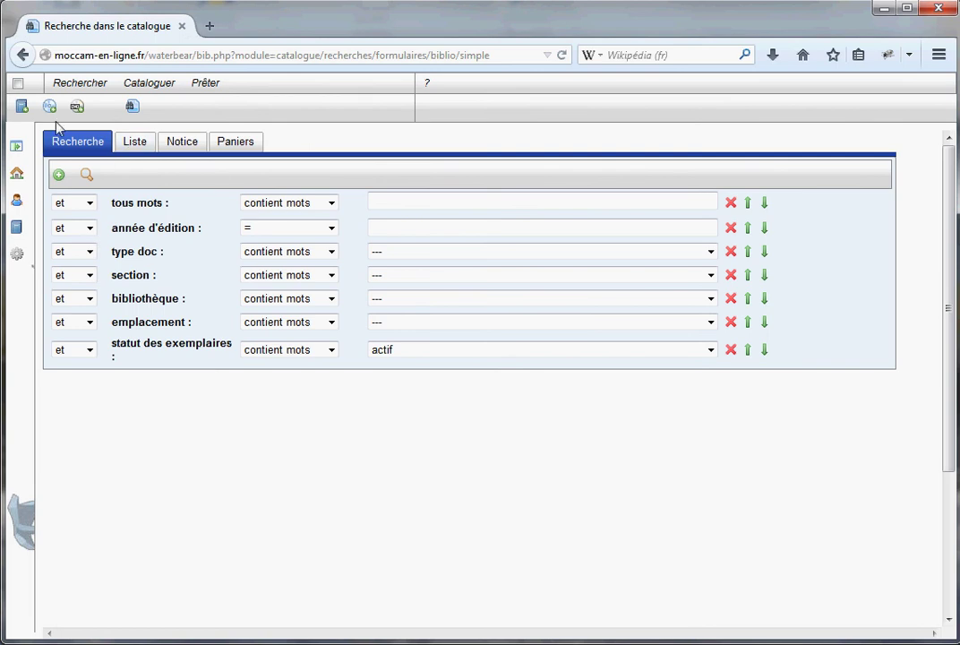
pyautogui.click(21, 106)
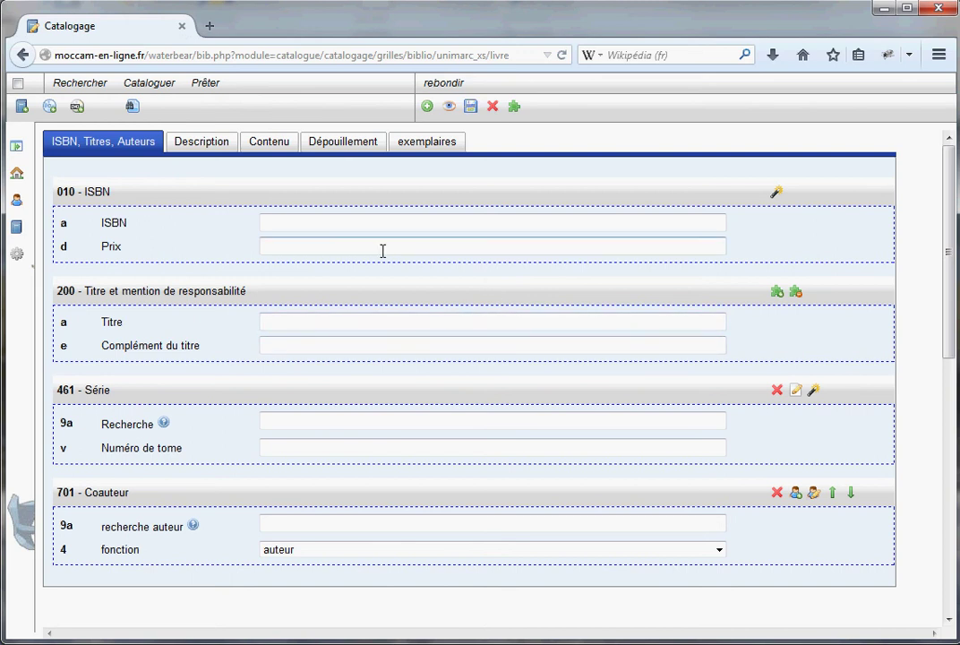
# Examine the empty fields in the blank record's Description, Contenu, Dépouillement and exemplaires sections, ending back at ISBN, Titres, Auteurs.
pyautogui.click(205, 151)
pyautogui.click(273, 149)
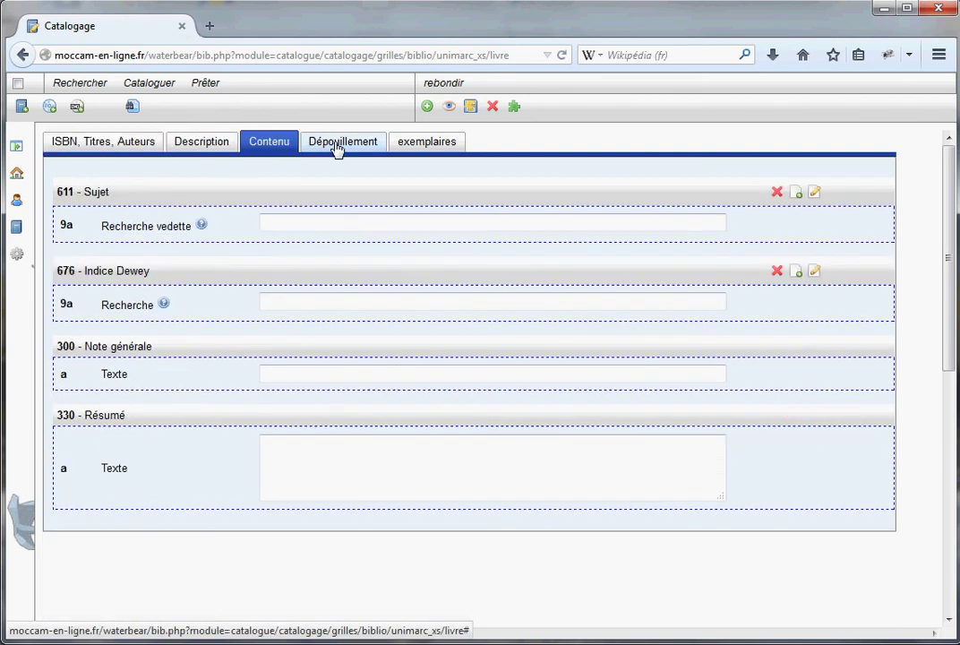
pyautogui.click(339, 149)
pyautogui.click(431, 149)
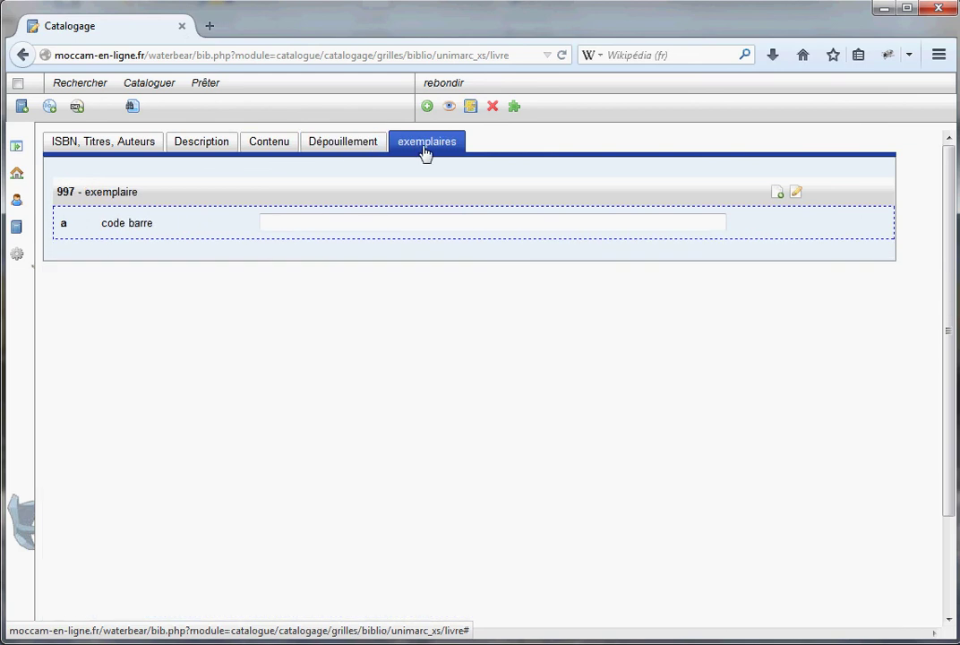
pyautogui.click(122, 150)
pyautogui.click(202, 149)
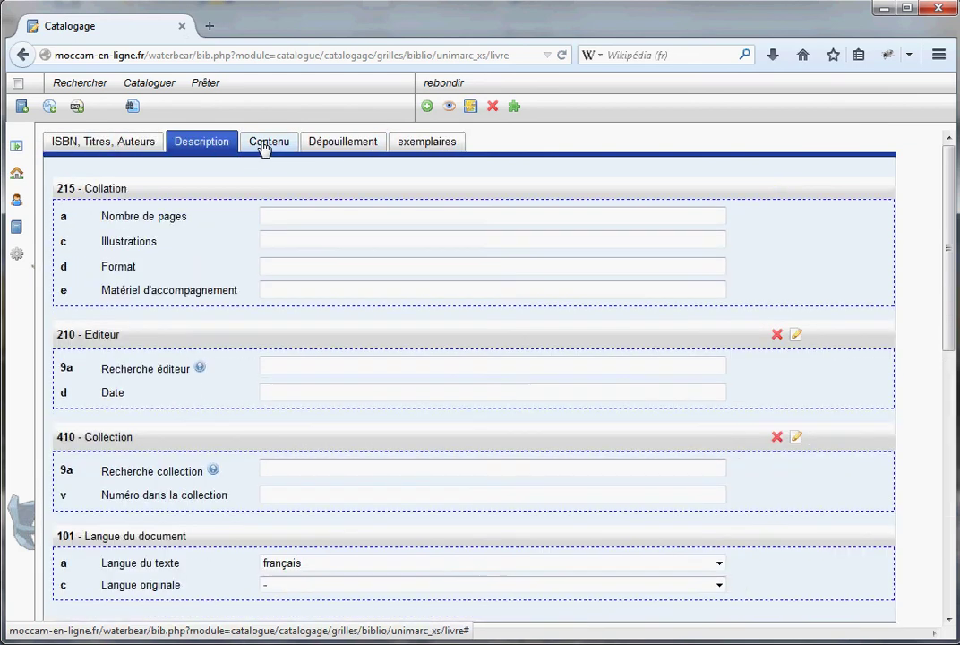
pyautogui.click(266, 149)
pyautogui.click(143, 150)
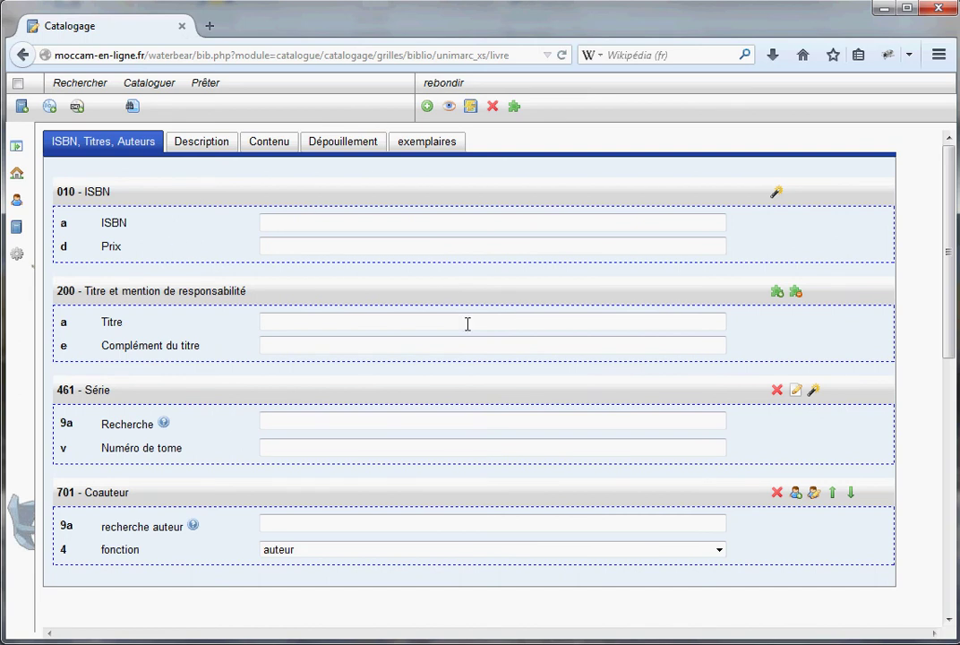
pyautogui.click(314, 221)
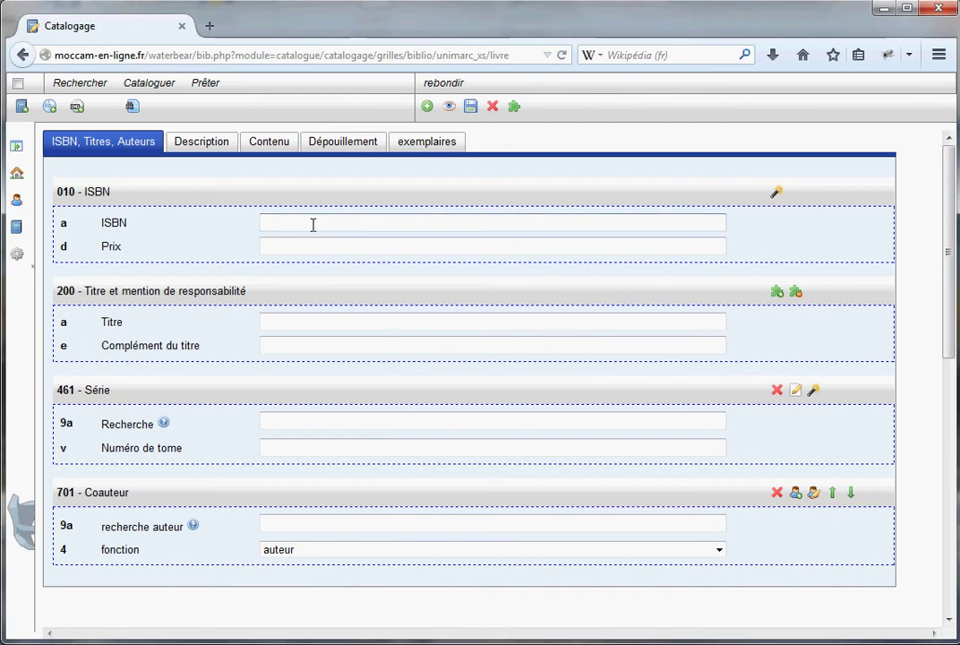
pyautogui.write('978')
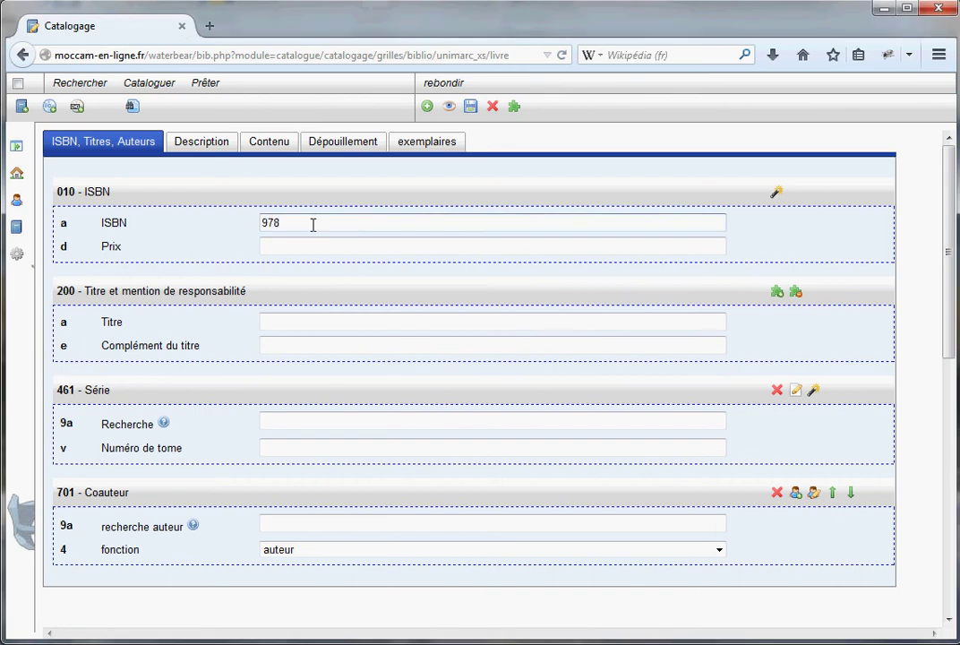
pyautogui.write('20')
pyautogui.write('70')
pyautogui.write('34')
pyautogui.write('8642')
pyautogui.click(285, 246)
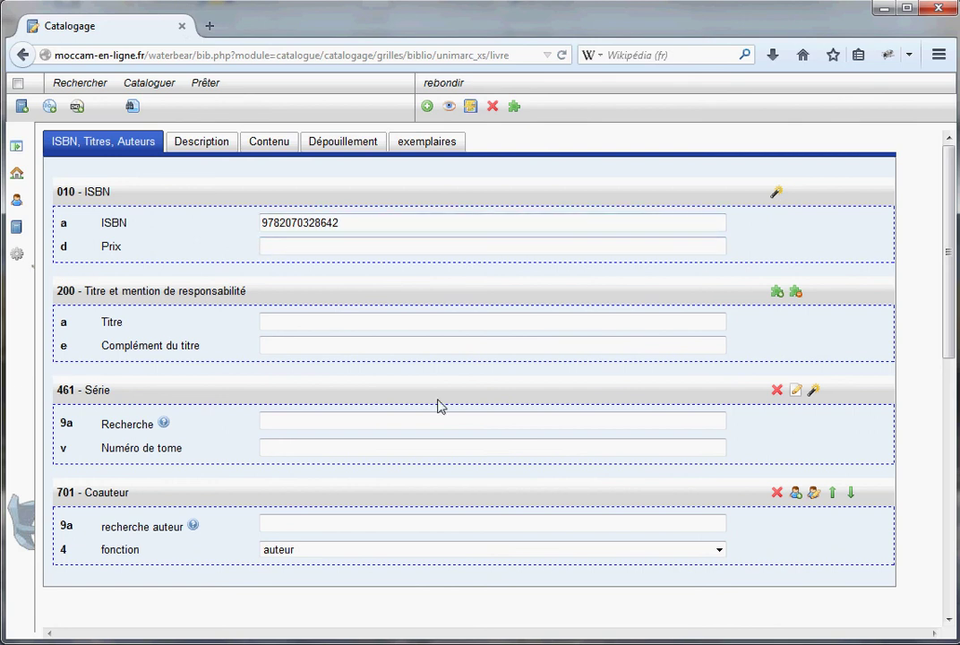
pyautogui.write('23 eur')
# Enter Philosophie et Psychologie as the book's title.
pyautogui.click(323, 317)
pyautogui.write('Philo')
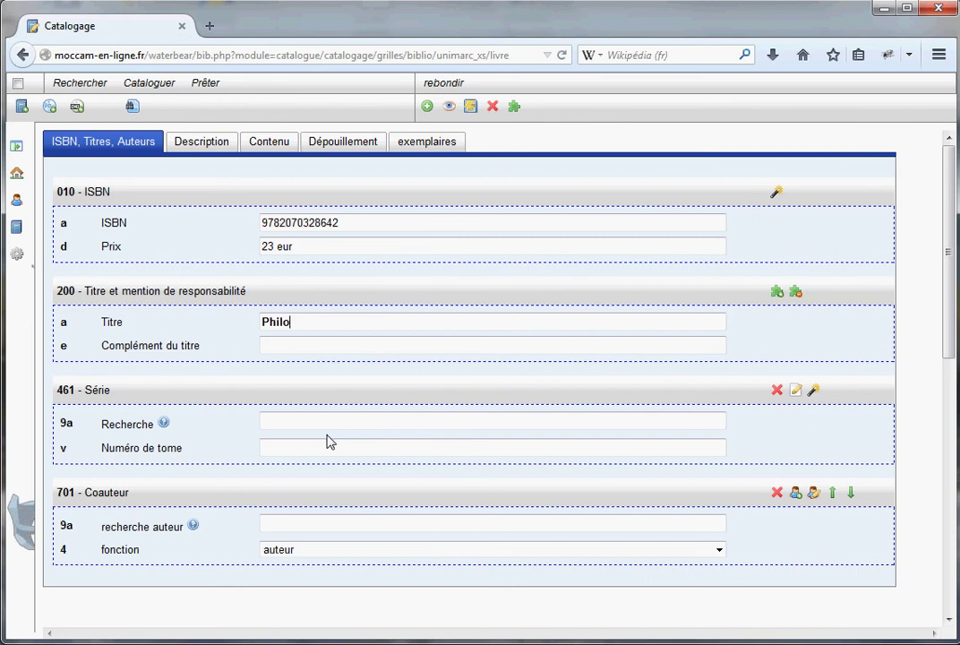
pyautogui.write('sophie et Psycholo')
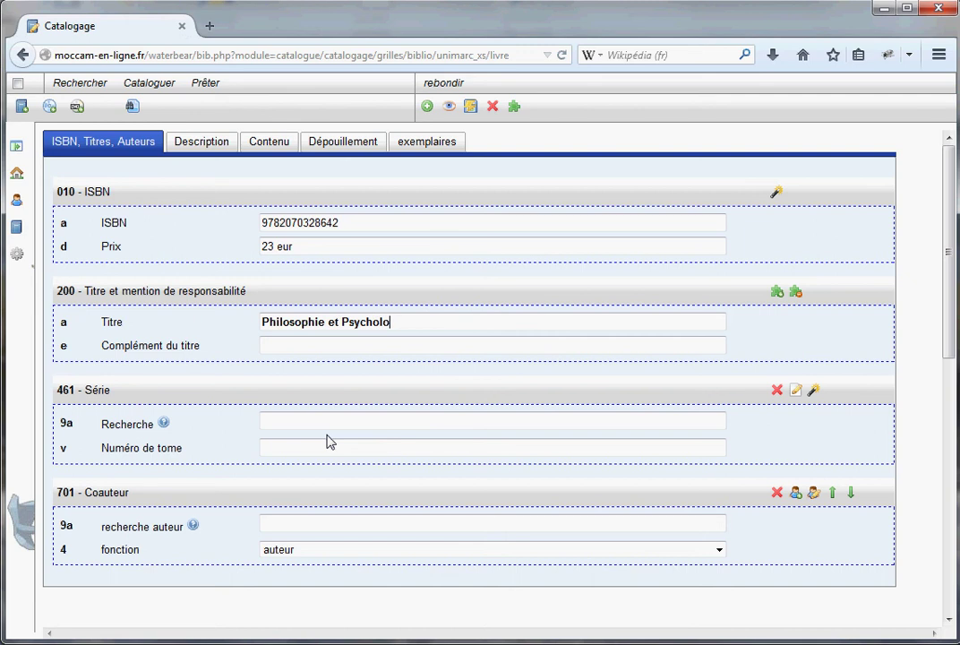
pyautogui.write('gie')
# Show all optional subfields of field 200, such as Titre parallèle and Numéro de partie, and hide them again.
pyautogui.click(798, 299)
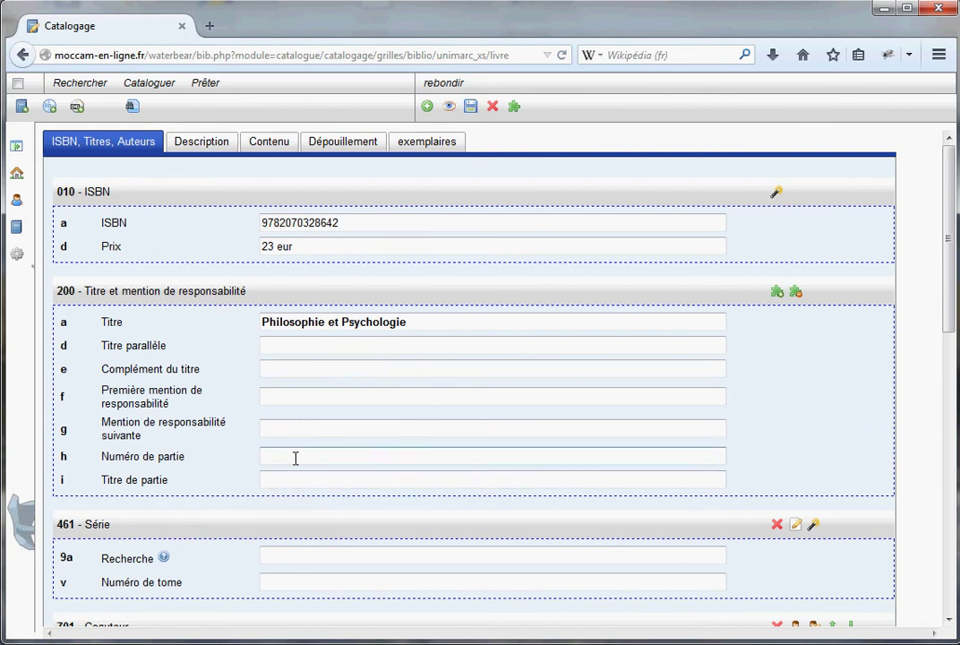
pyautogui.click(305, 346)
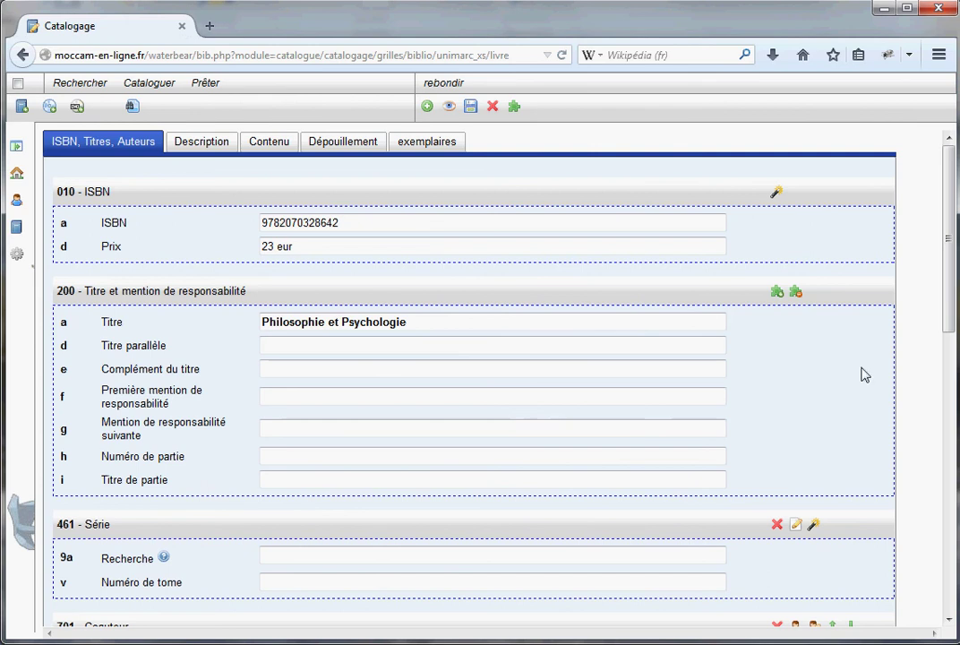
pyautogui.click(777, 292)
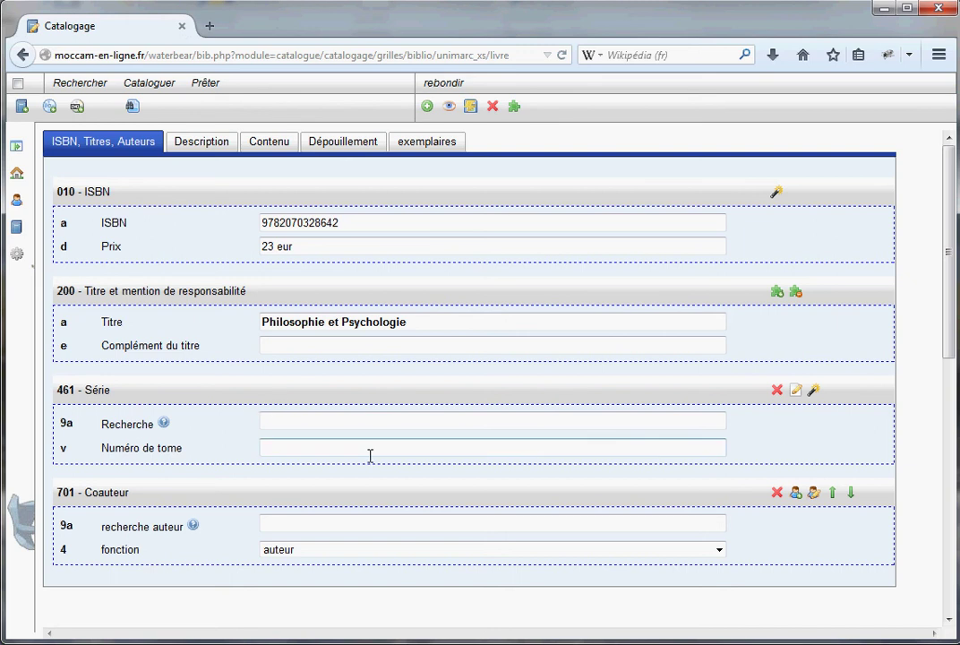
# Search for Enge in the Coauteur field's author search and select the matching author.
pyautogui.click(280, 523)
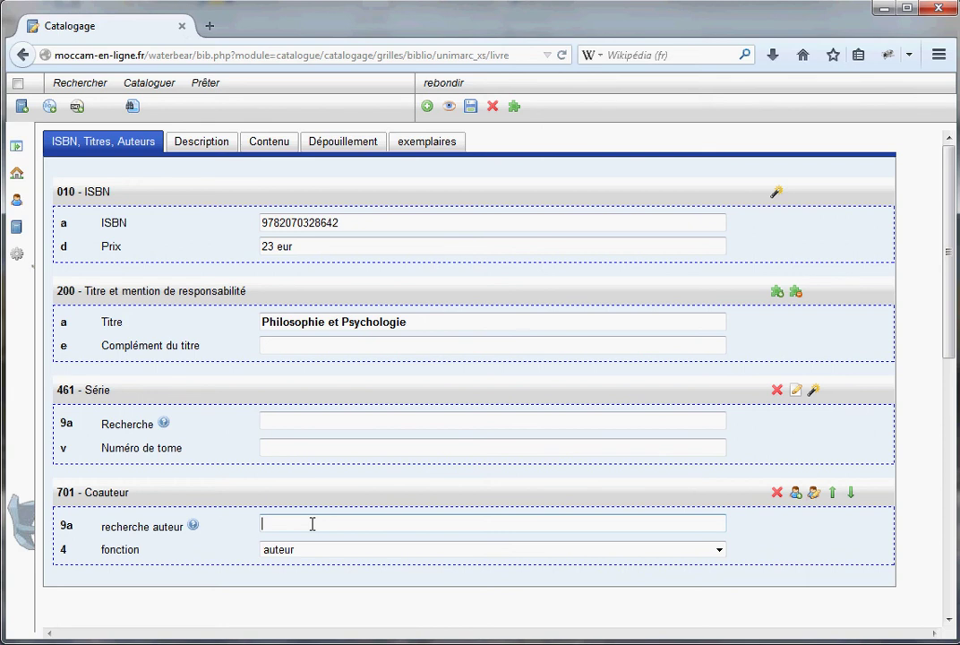
pyautogui.write('En')
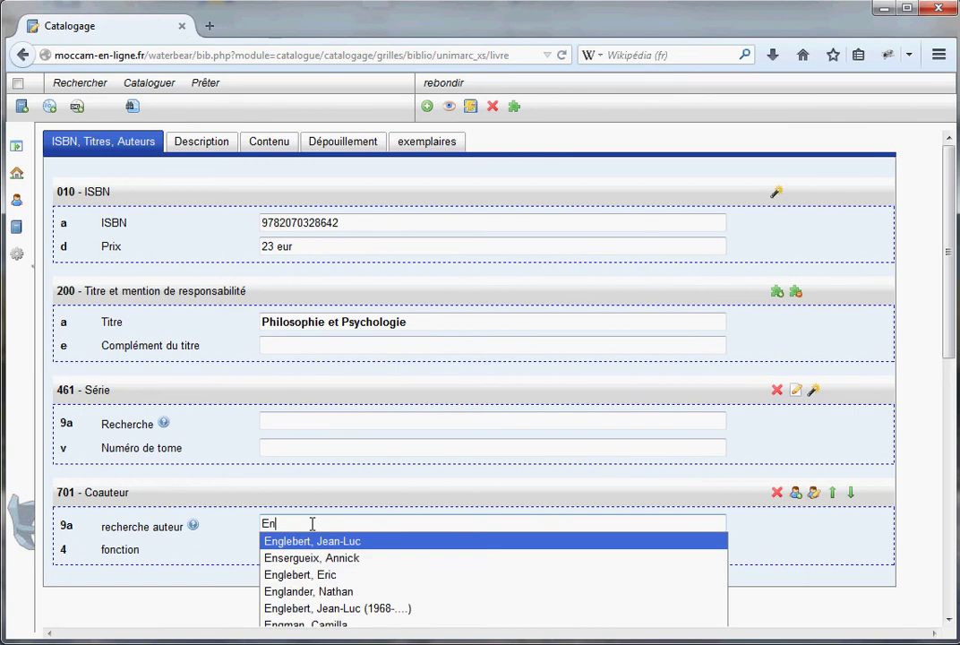
pyautogui.write('g')
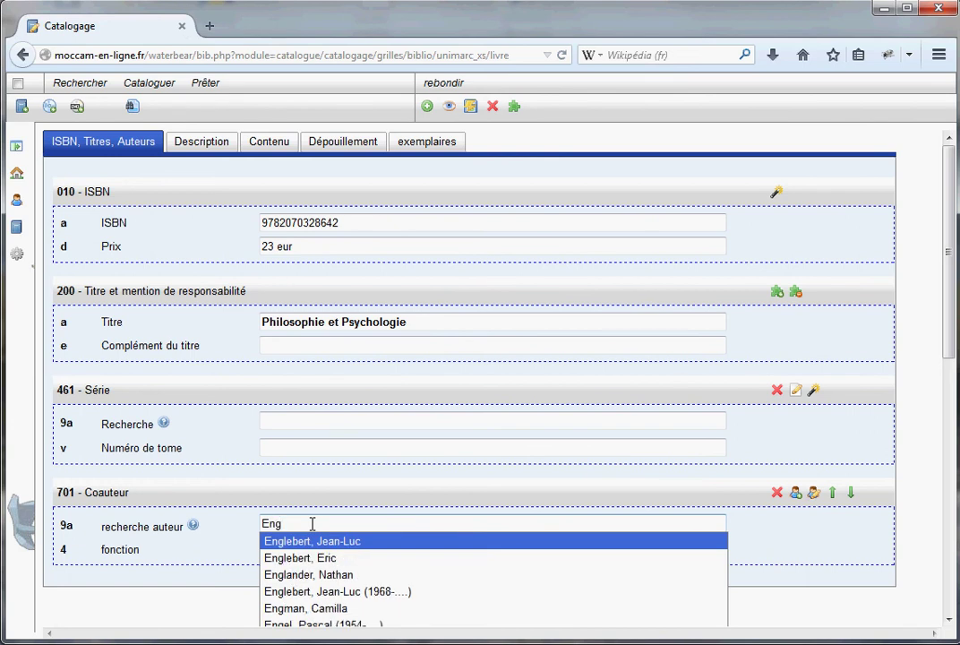
pyautogui.write('e')
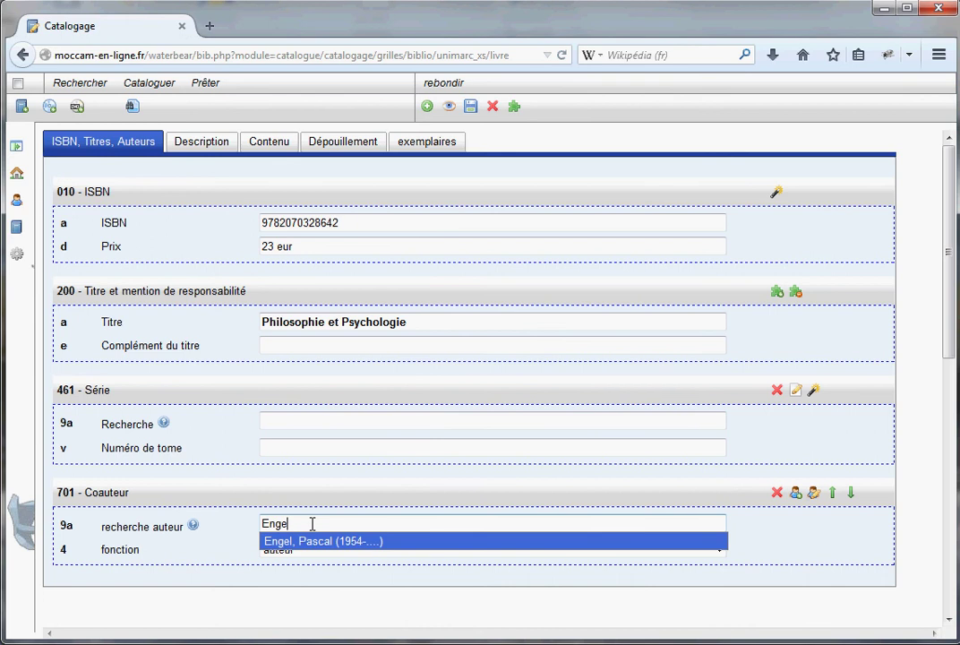
pyautogui.press('BackSpace')
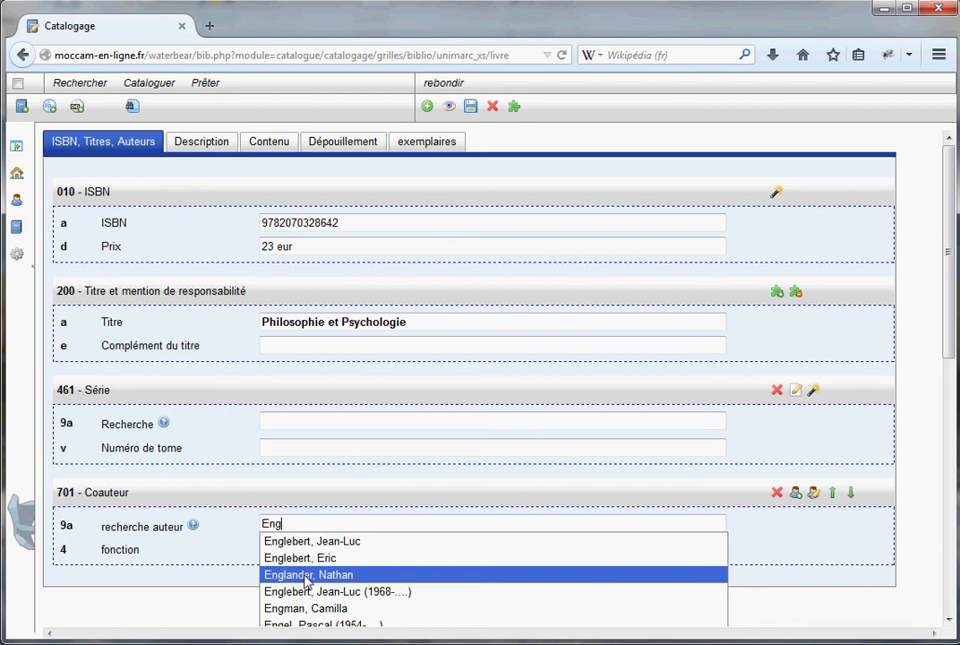
pyautogui.write('e')
pyautogui.click(309, 543)
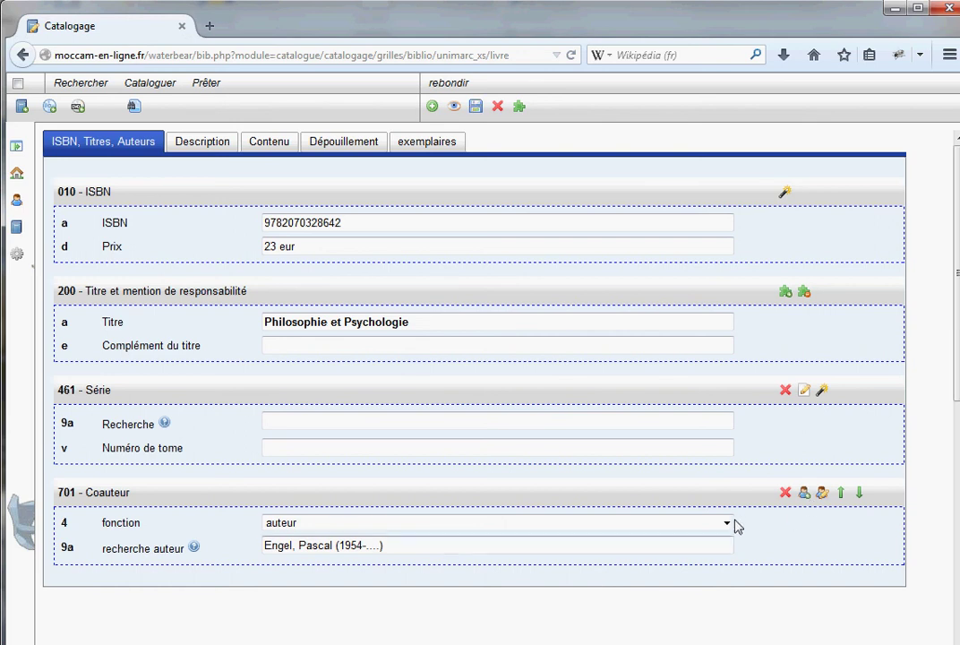
# Add a second Coauteur field, enter the coauthor's last and first name, and create the missing author heading.
pyautogui.click(804, 495)
pyautogui.scroll(-2, 448, 618)
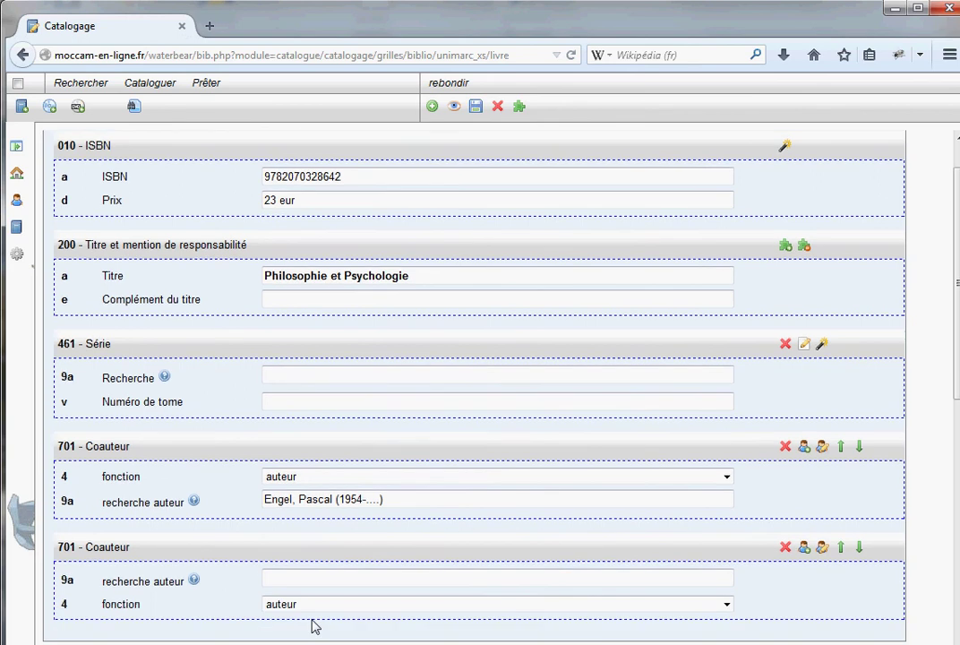
pyautogui.click(283, 549)
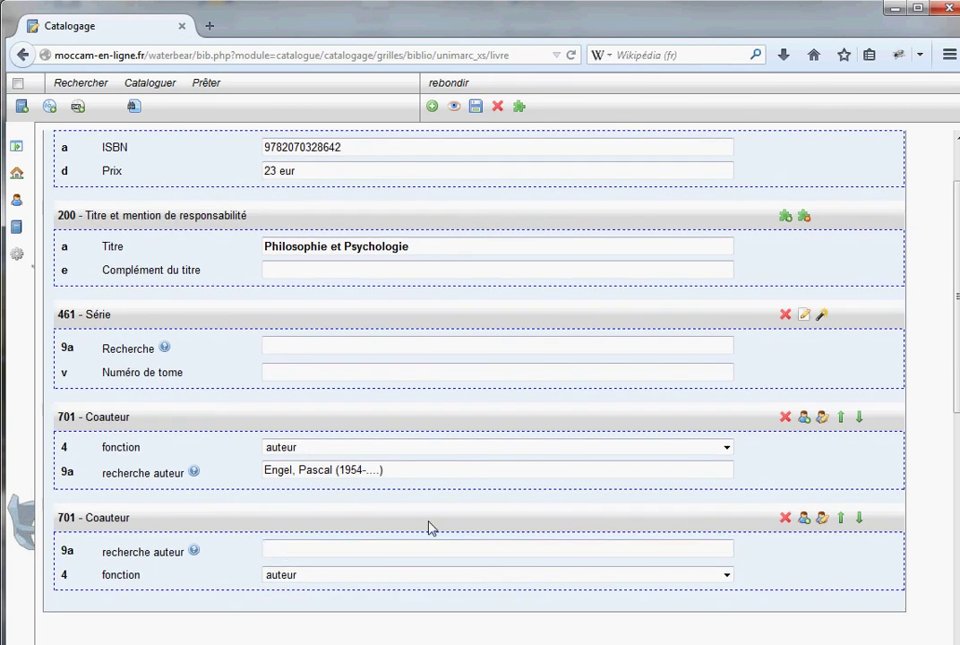
pyautogui.write('T')
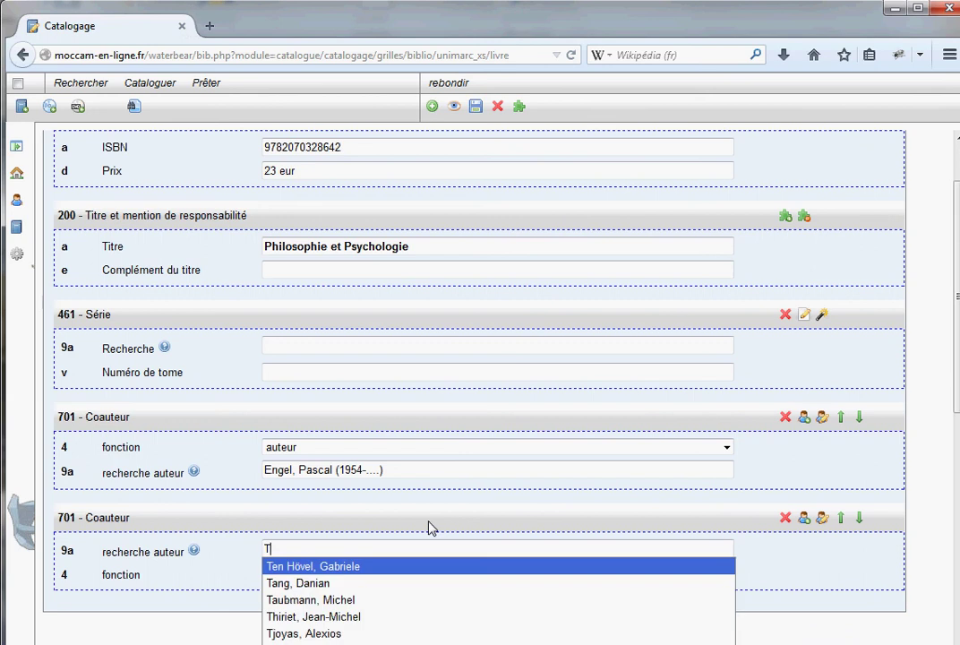
pyautogui.write('o')
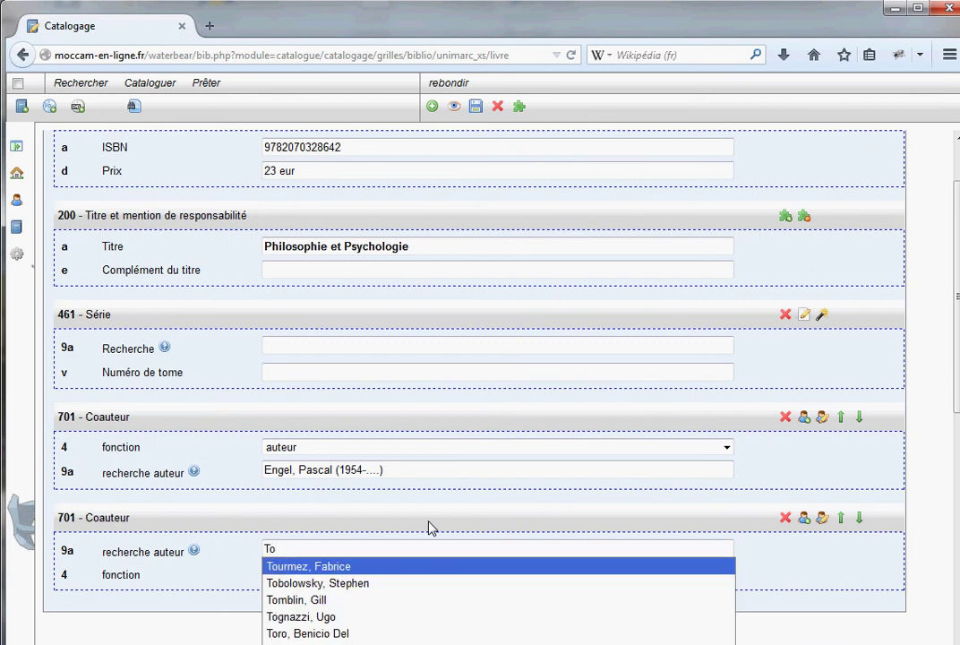
pyautogui.write('t')
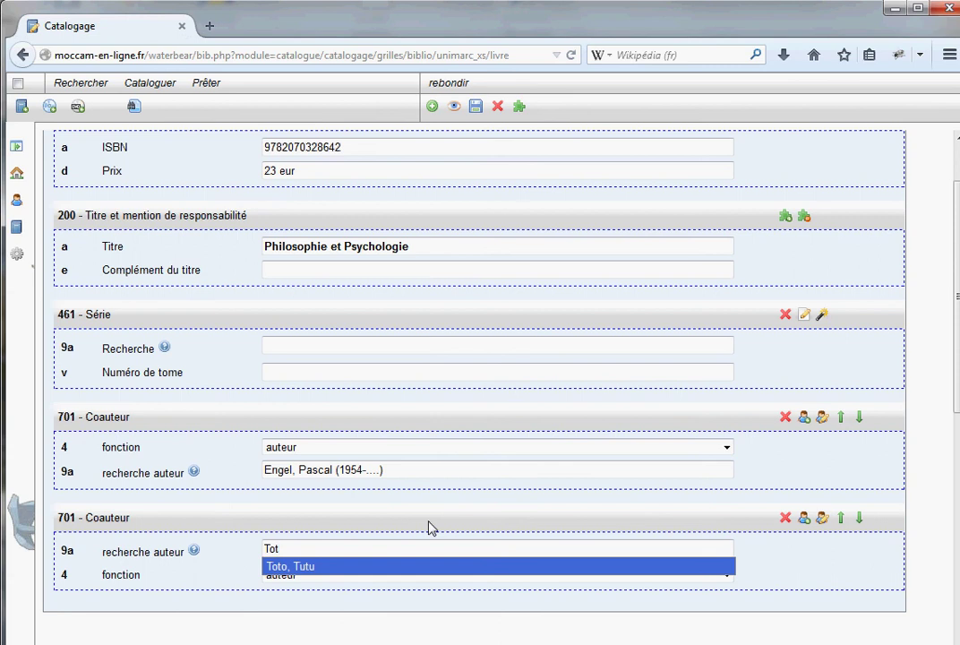
pyautogui.write('o, Ta')
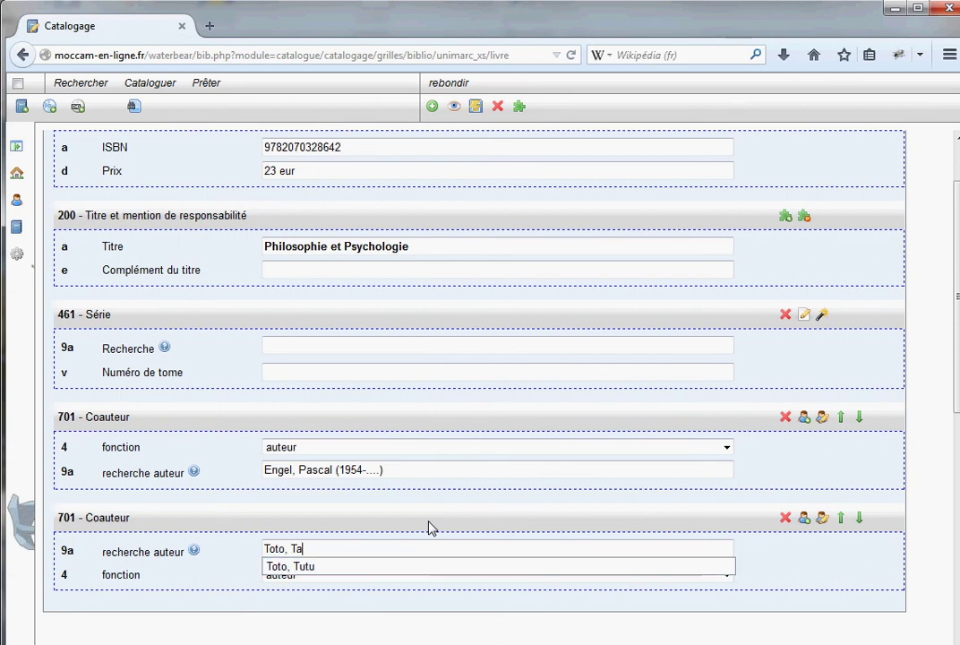
pyautogui.write('ta')
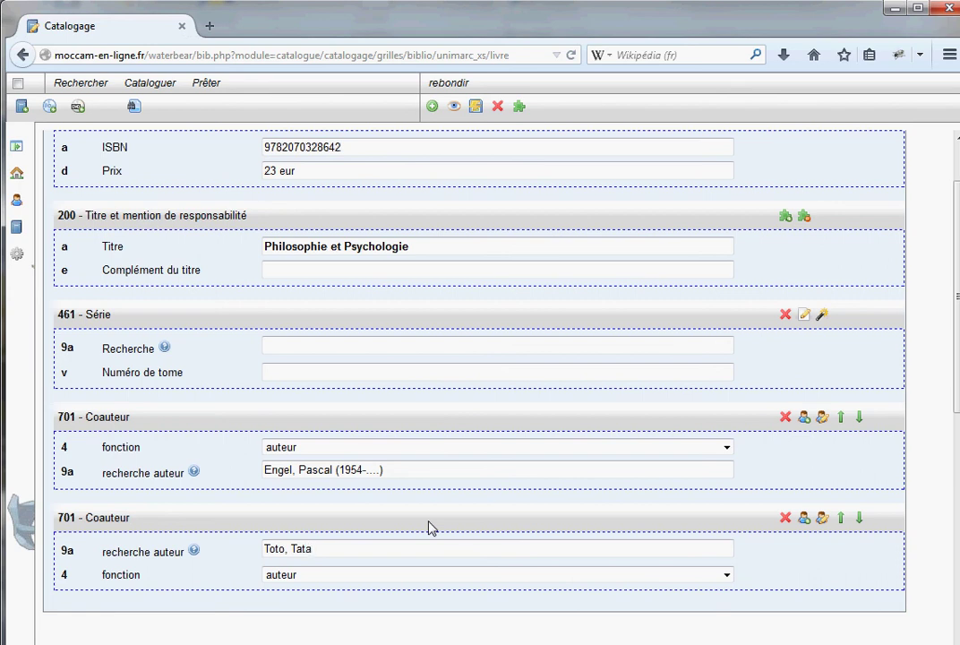
pyautogui.click(239, 569)
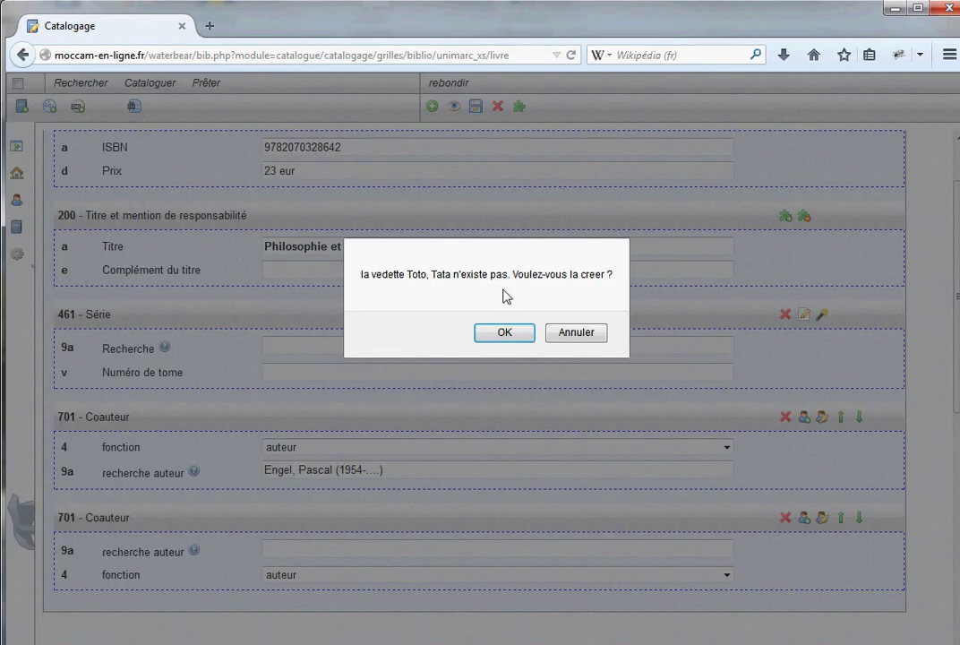
pyautogui.click(505, 333)
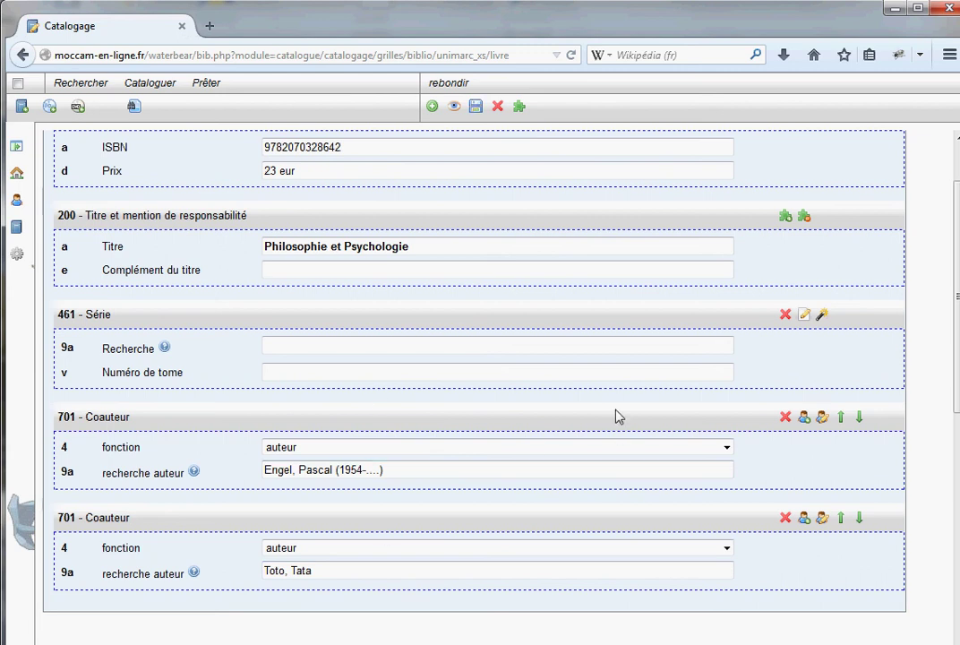
# Set the function of the second coauthor to traducteur.
pyautogui.click(726, 547)
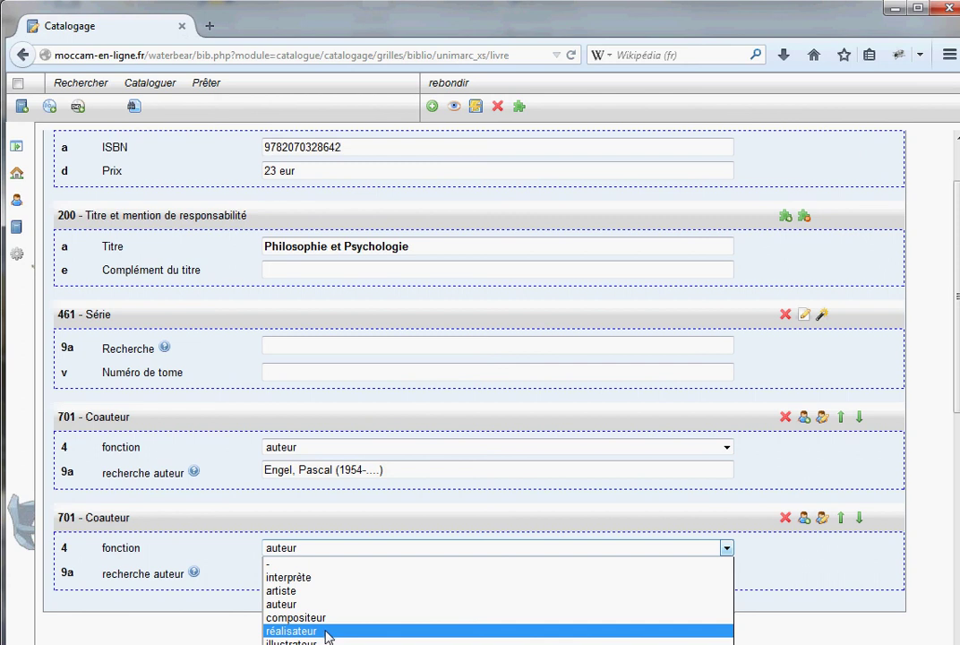
pyautogui.click(394, 641)
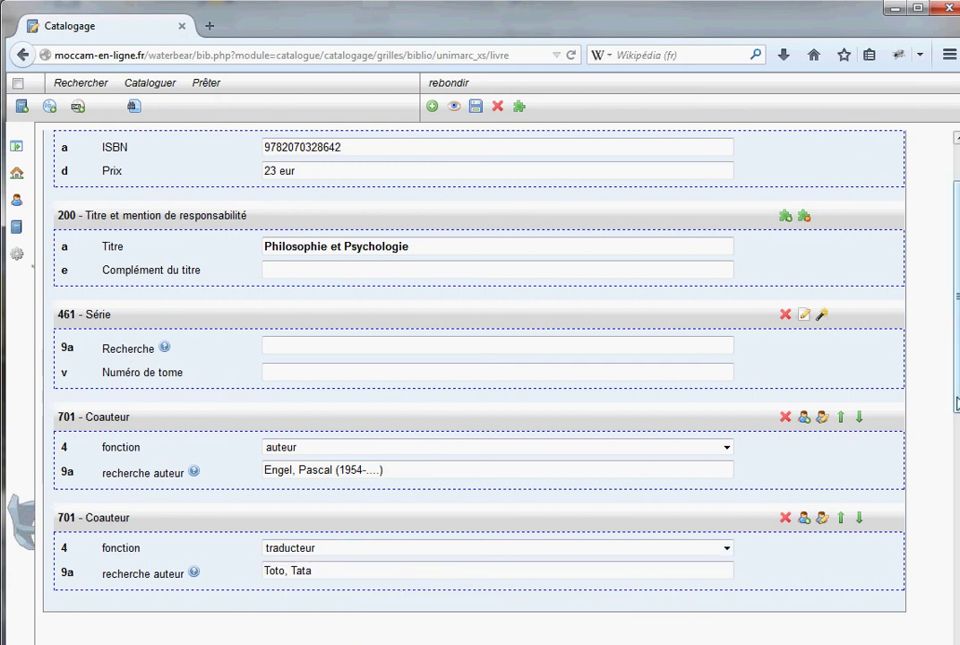
pyautogui.scroll(2, 896, 519)
pyautogui.scroll(-1, 853, 543)
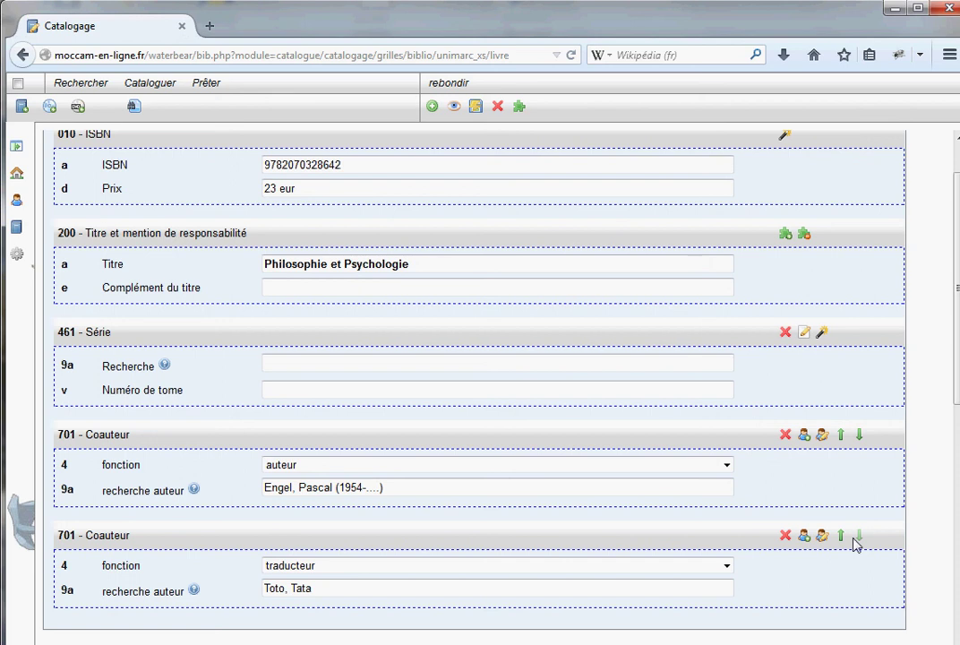
# Open the first coauthor's authority record, look through its Renvois voir and Renvois voir aussi sections, and close it.
pyautogui.click(822, 437)
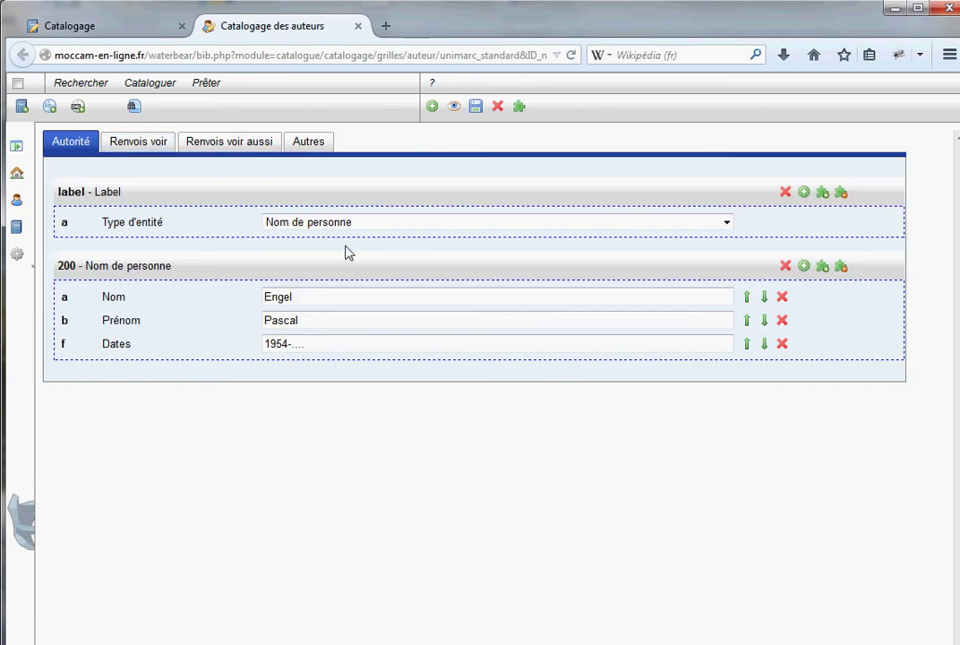
pyautogui.click(150, 148)
pyautogui.click(229, 141)
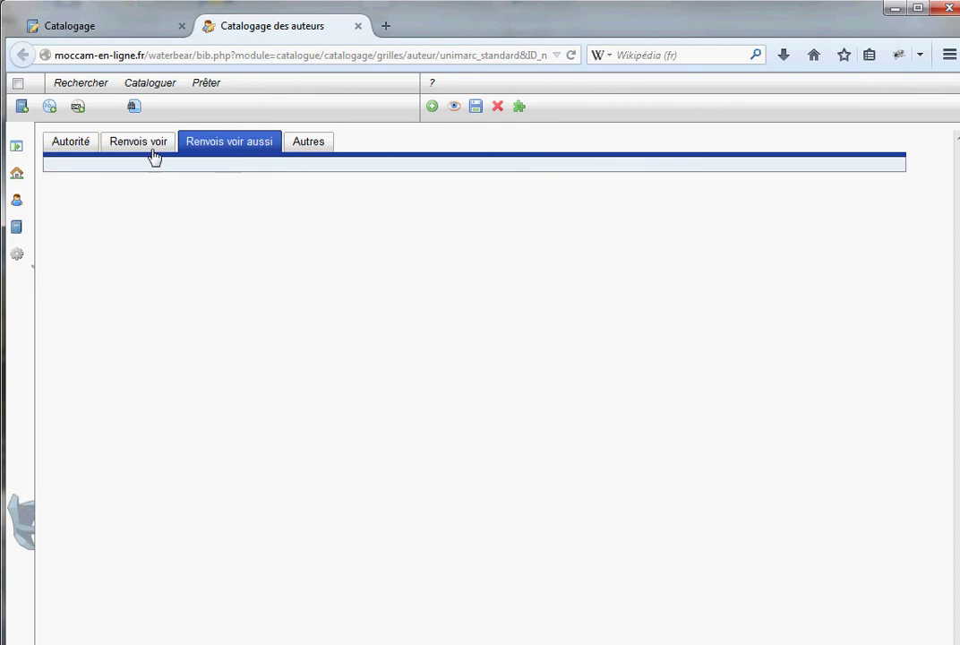
pyautogui.click(71, 141)
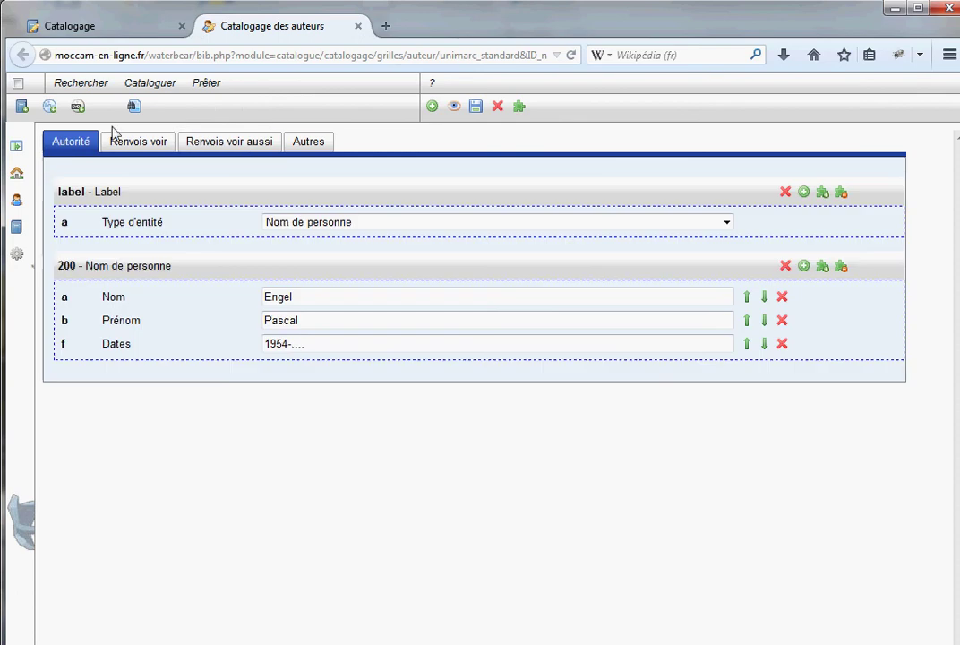
pyautogui.click(358, 26)
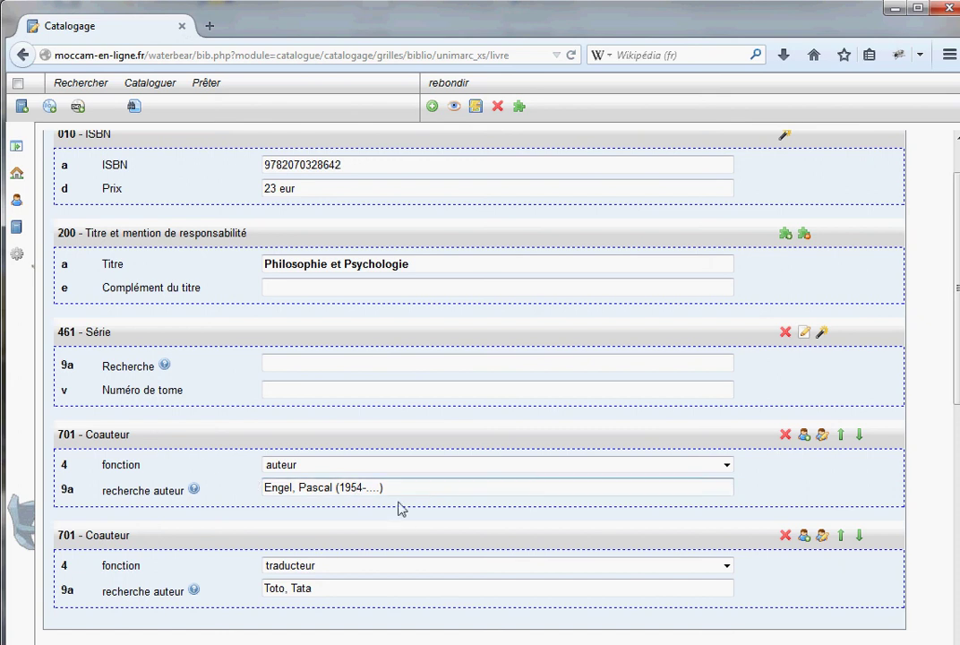
# Move the translator's Coauteur field above the other coauthor's field.
pyautogui.click(841, 536)
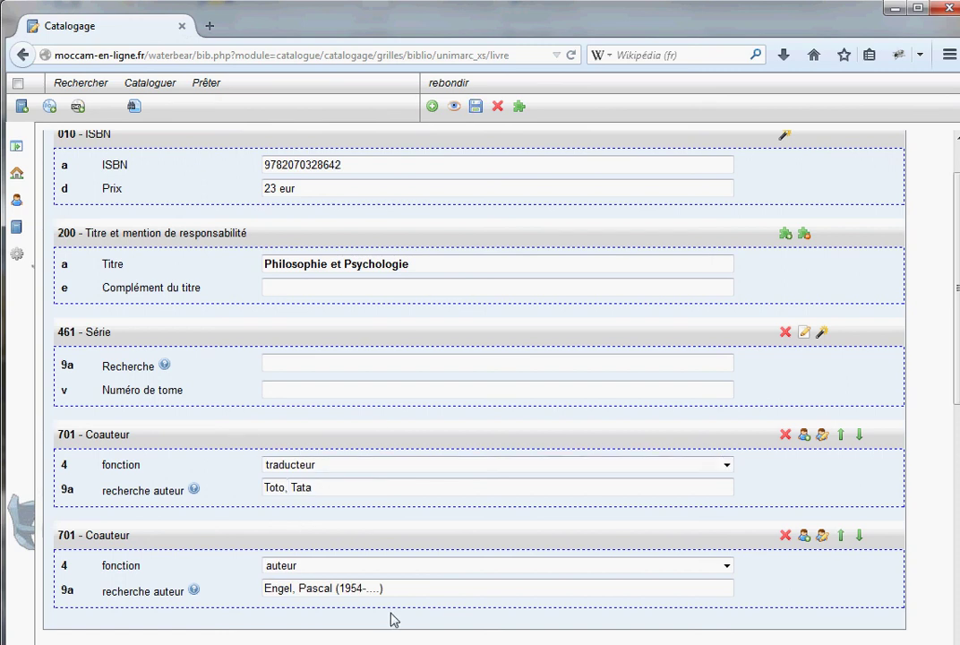
# In the record's description, enter 500 p. as the number of pages.
pyautogui.scroll(1, 540, 550)
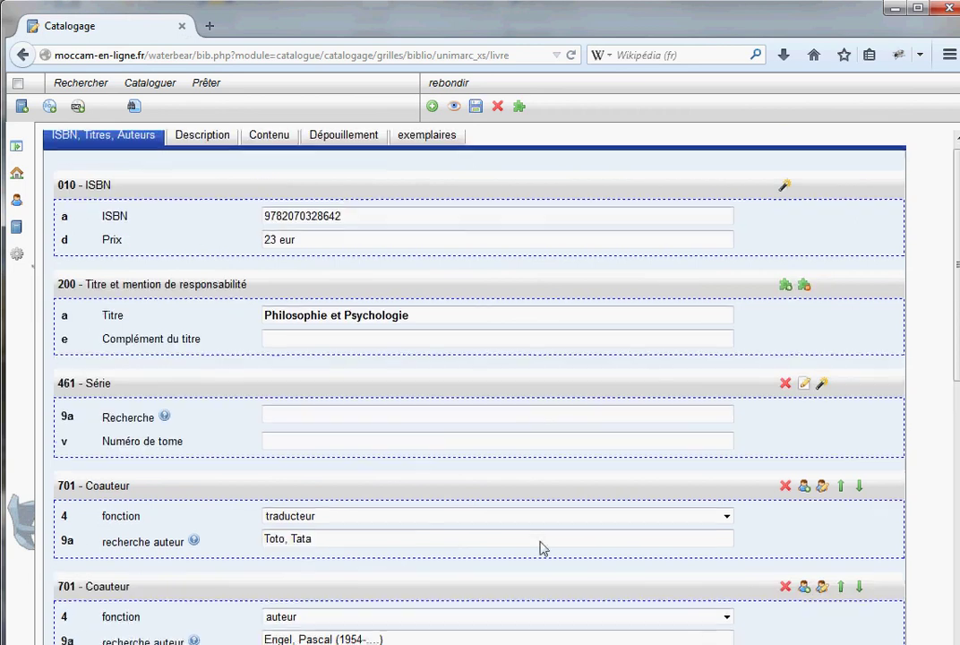
pyautogui.click(202, 143)
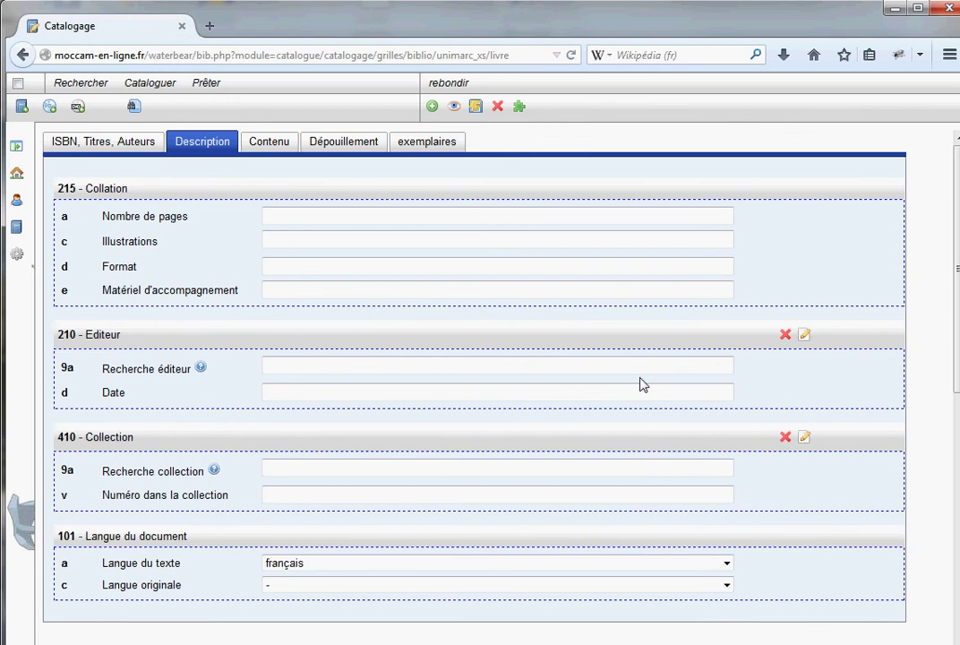
pyautogui.click(311, 217)
pyautogui.write('500')
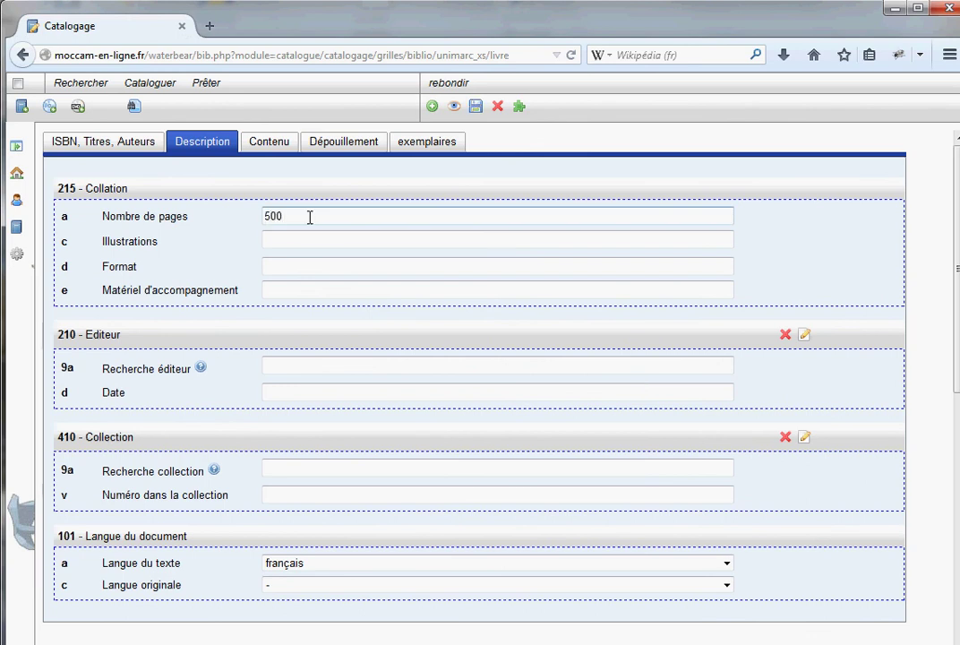
pyautogui.write(' p.')
pyautogui.press('Tab')
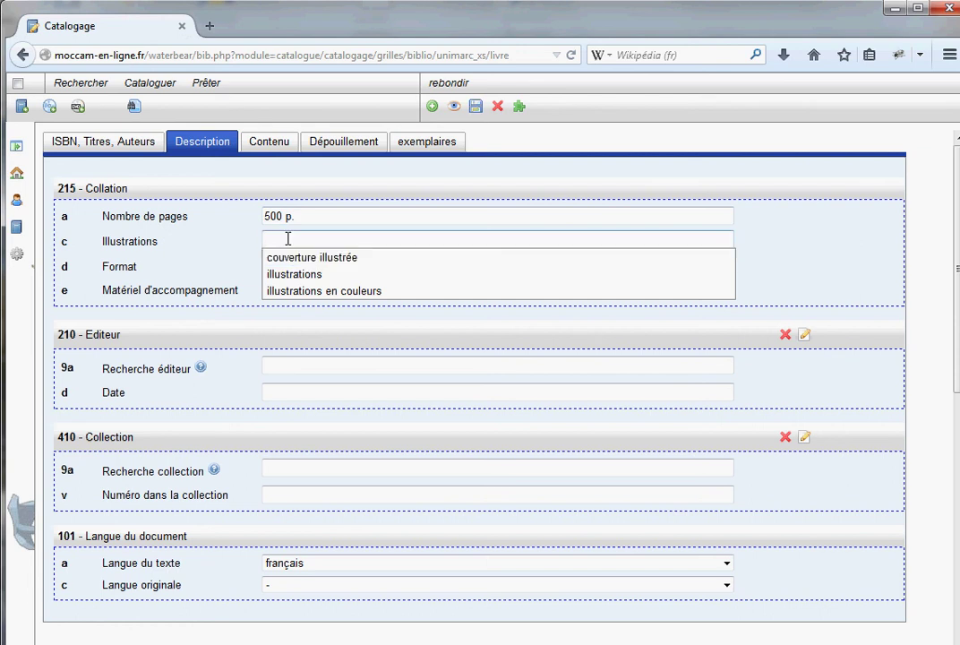
# Choose the suggested value illustrations for the Illustrations subfield of the collation.
pyautogui.click(288, 239)
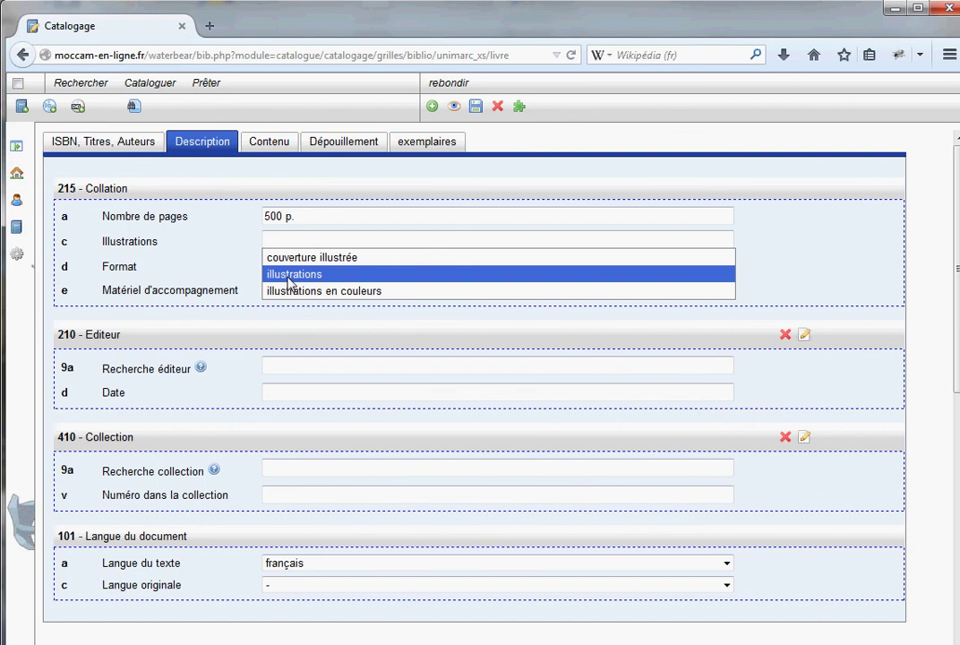
pyautogui.write('pji')
pyautogui.press('BackSpace')
pyautogui.press('BackSpace')
pyautogui.press('BackSpace')
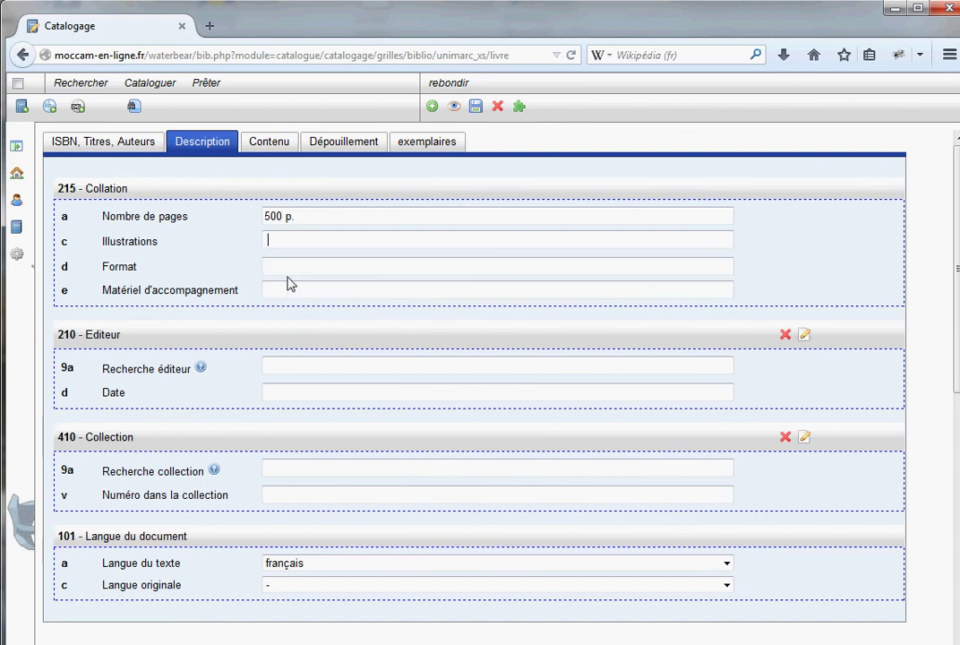
pyautogui.click(288, 275)
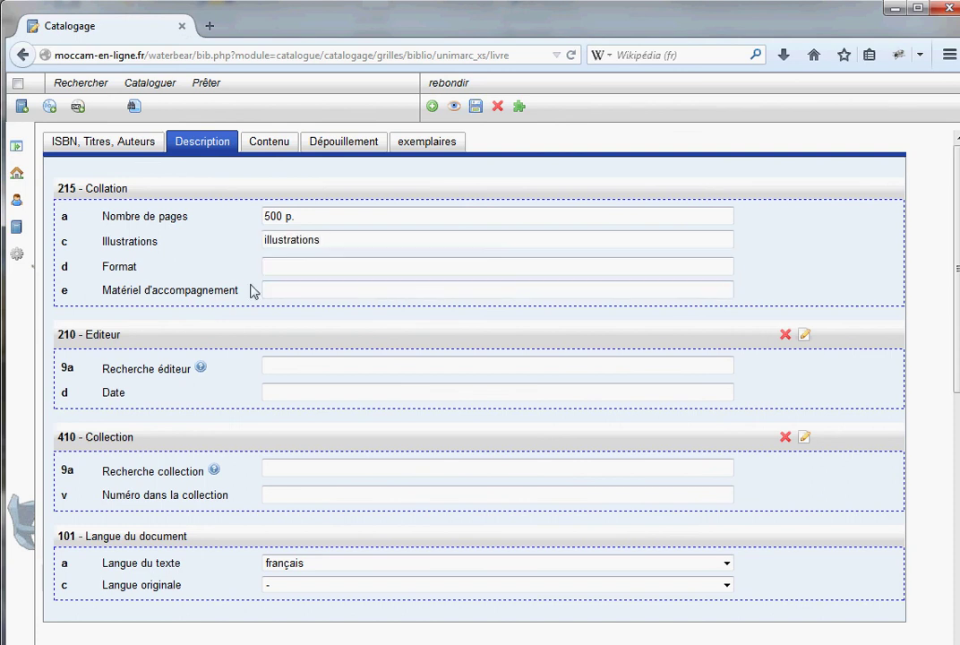
# Enter 23 cm as the book's format.
pyautogui.click(296, 269)
pyautogui.write('23')
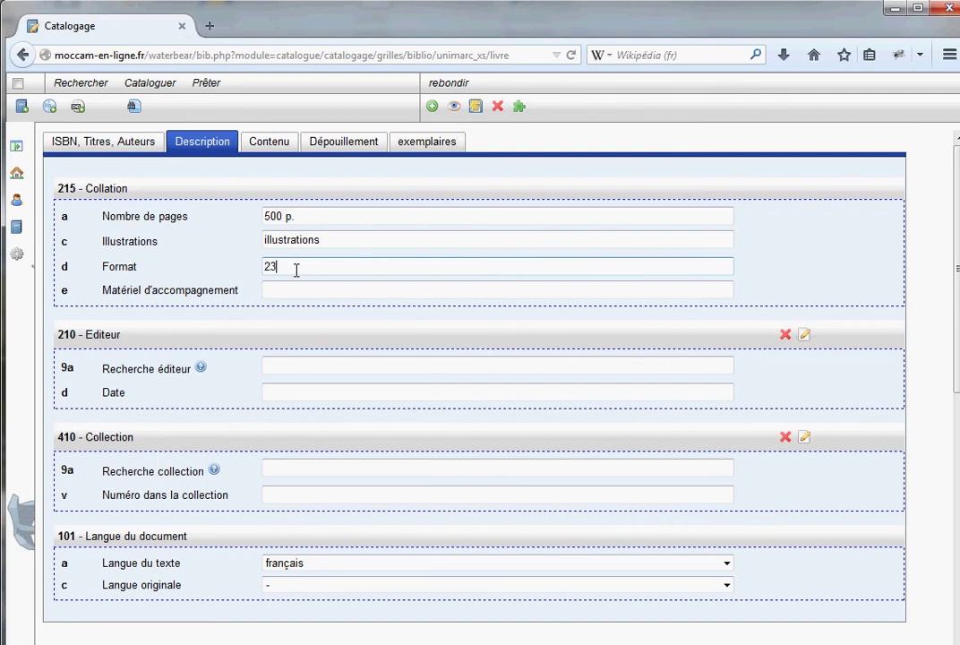
pyautogui.write(' cm')
pyautogui.press('Tab')
# Search for publisher 10 in the Editeur field and select 10-18 : Paris.
pyautogui.click(282, 365)
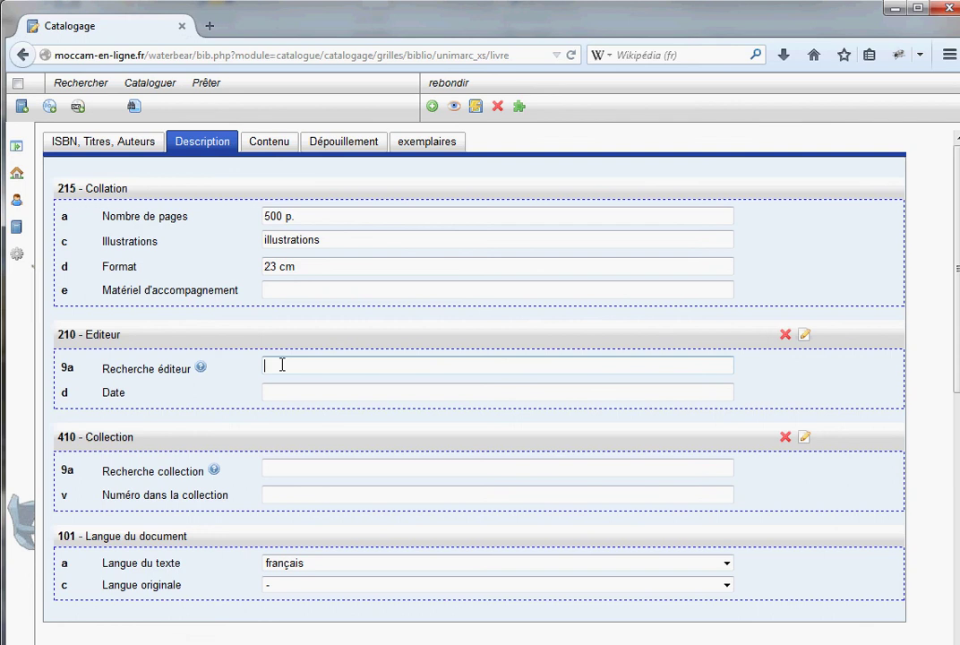
pyautogui.write('1')
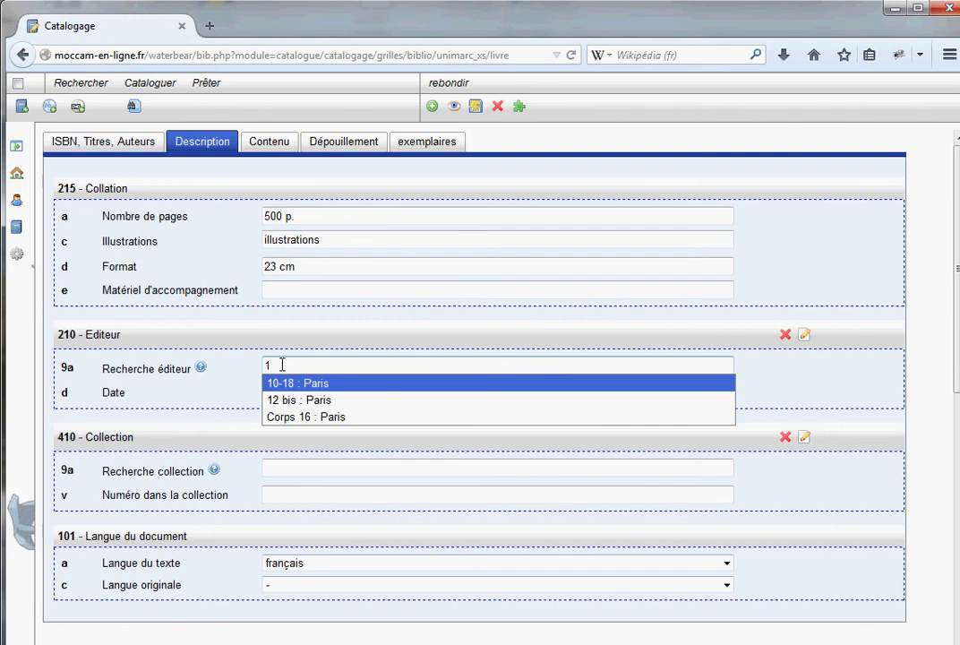
pyautogui.write('0')
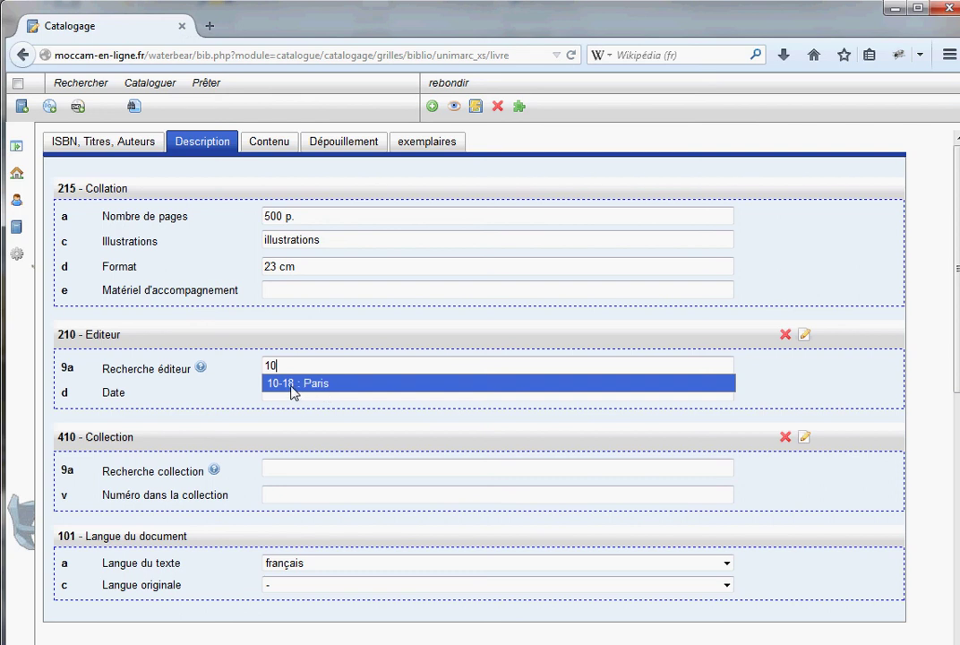
pyautogui.click(293, 383)
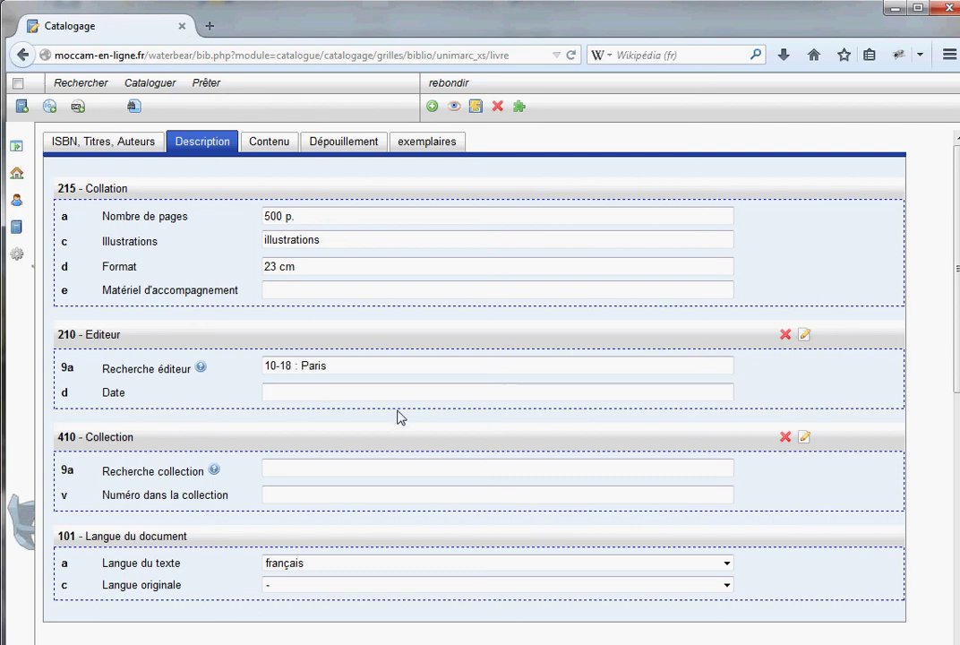
pyautogui.click(295, 398)
# Check the input-format hints for the publisher search and for the coauthors' author search.
pyautogui.moveTo(201, 373)
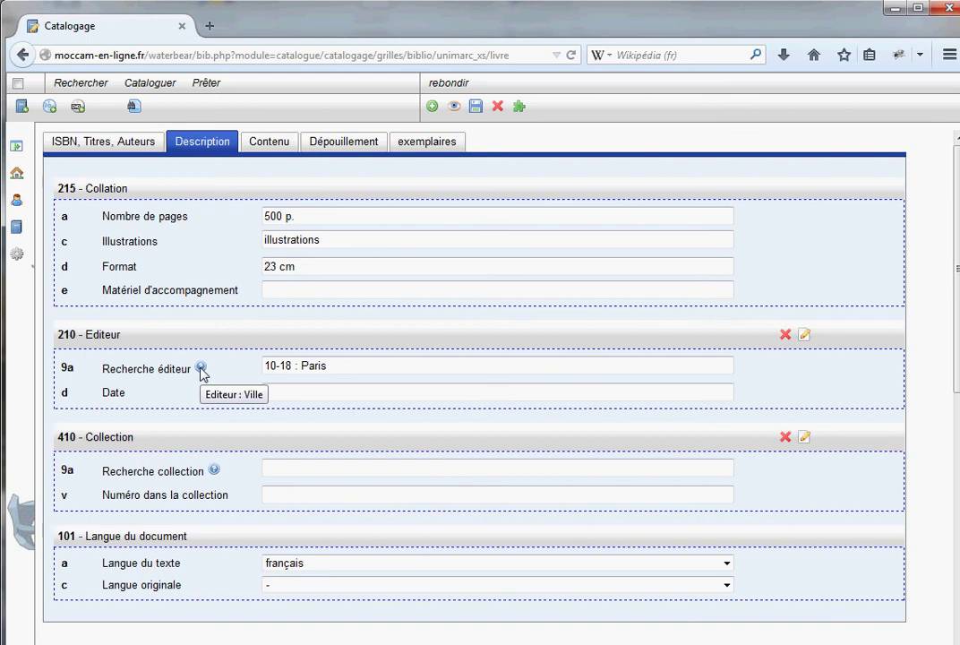
pyautogui.click(125, 145)
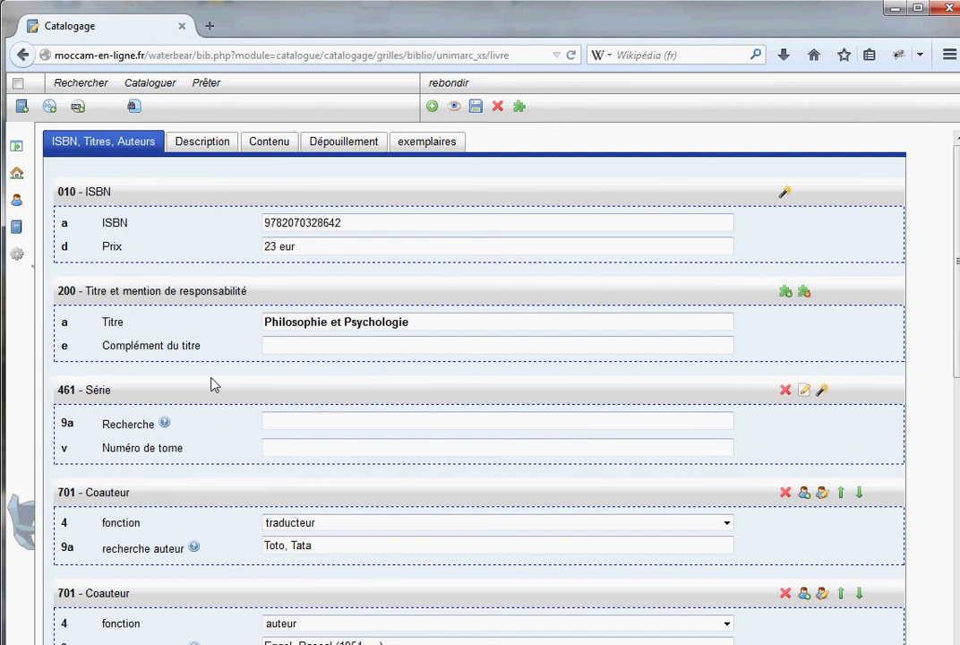
pyautogui.scroll(-1, 367, 521)
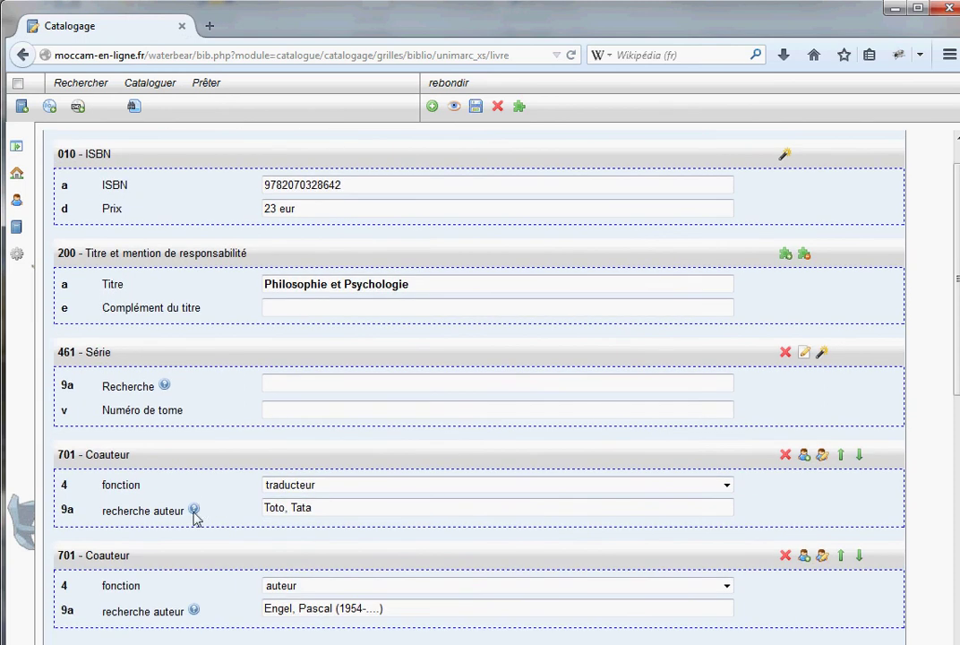
pyautogui.moveTo(195, 517)
pyautogui.scroll(1, 215, 477)
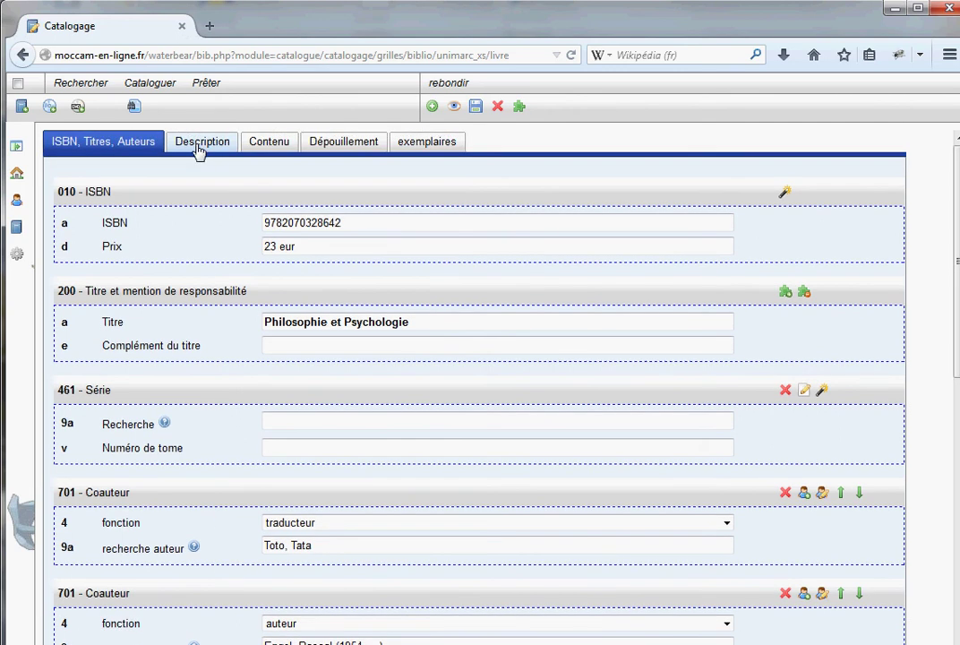
# Return to the description fields and enter 2001 as the publication date.
pyautogui.click(198, 146)
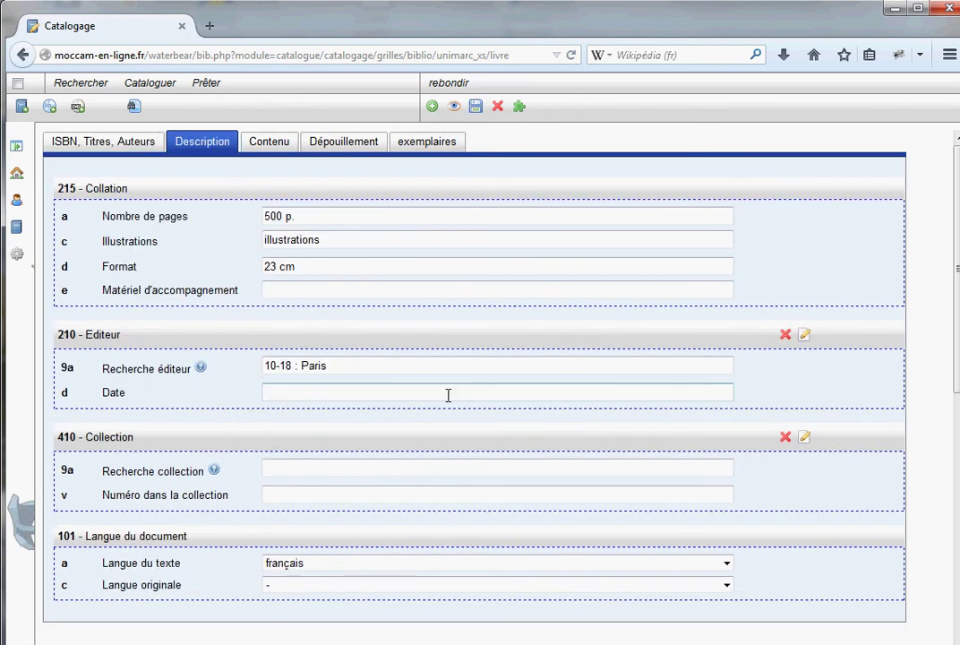
pyautogui.click(340, 393)
pyautogui.write('2001')
# Search the collection field for fol and select Folio policier as the book's collection.
pyautogui.click(281, 468)
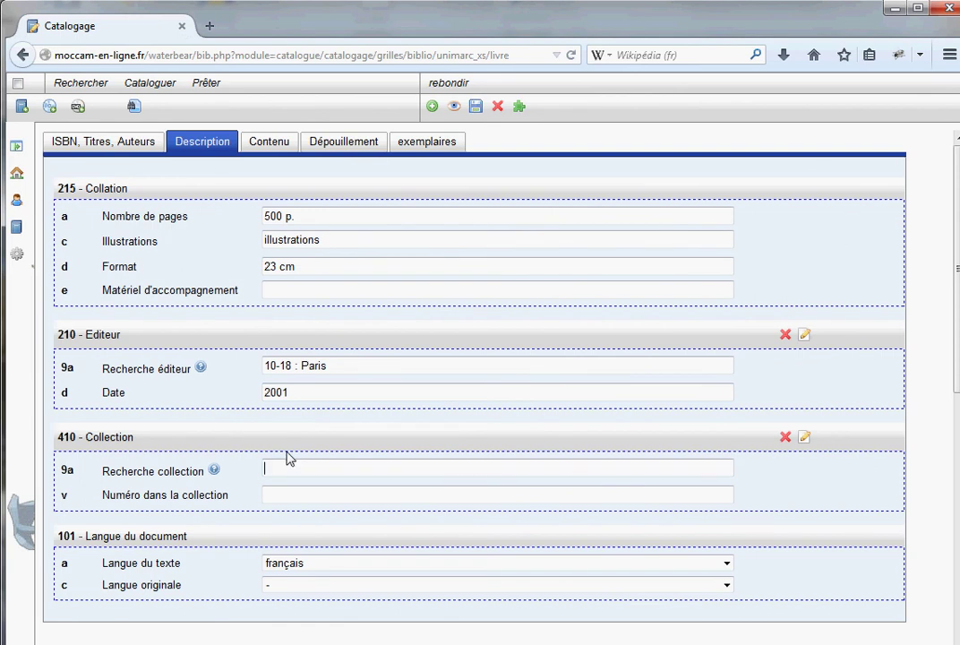
pyautogui.write('fol')
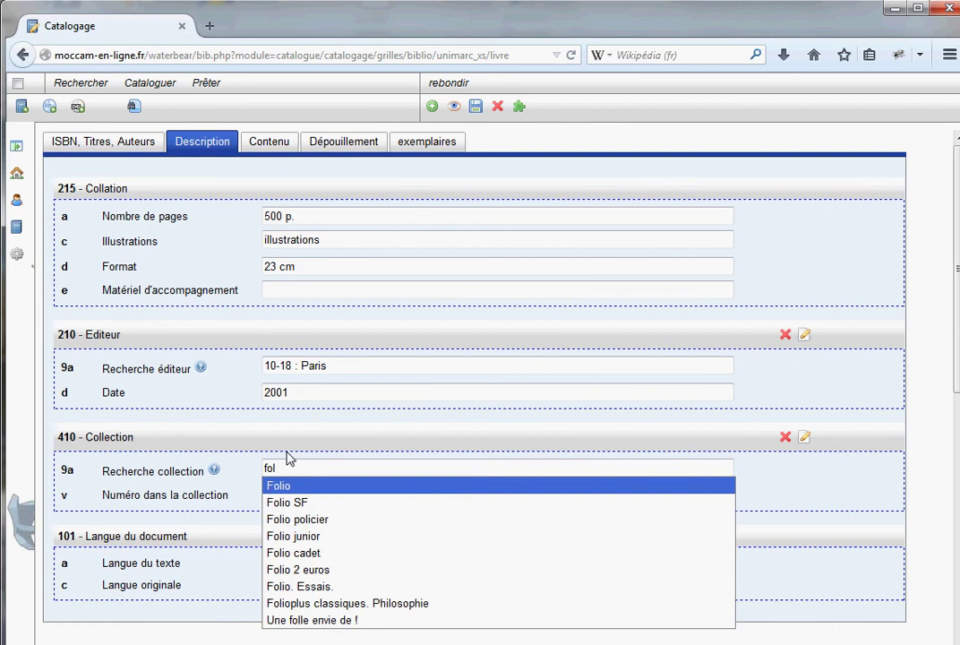
pyautogui.click(296, 517)
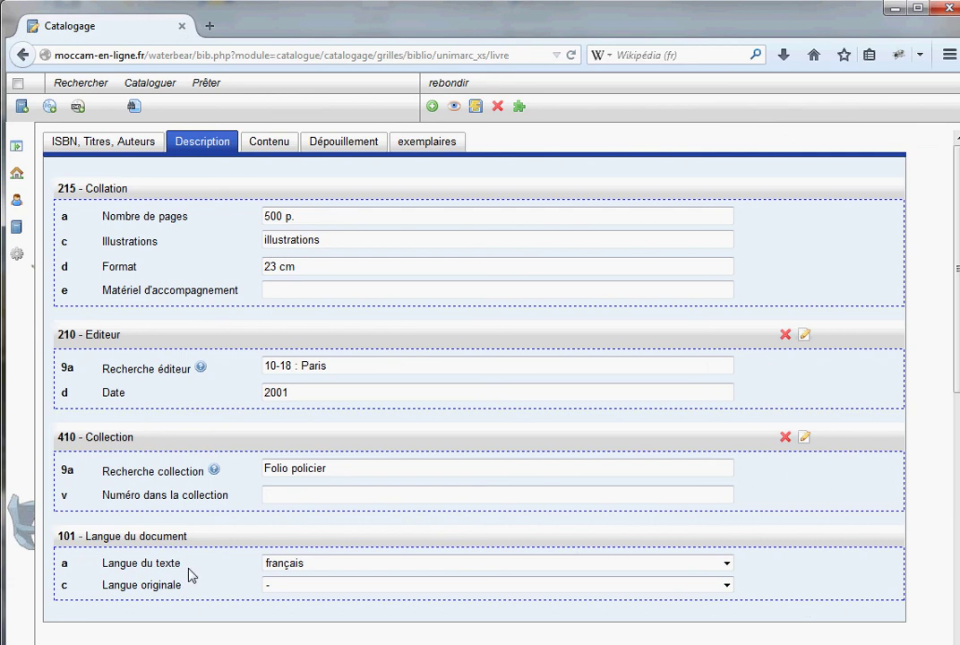
# In the content fields, search the subject heading for psychologie ph and select Psychologie et philosophie.
pyautogui.click(271, 146)
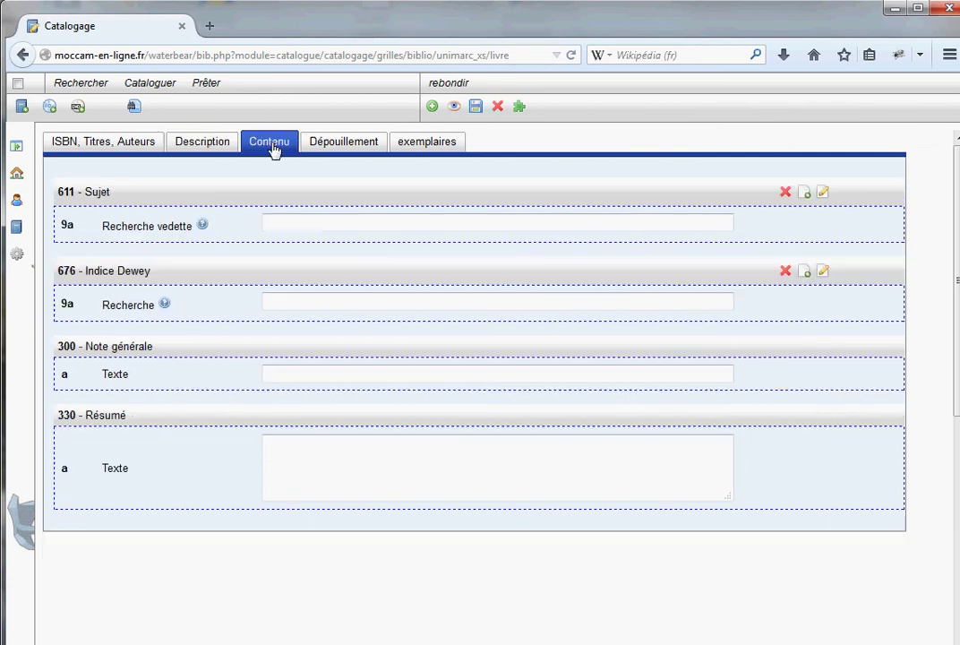
pyautogui.click(294, 220)
pyautogui.write('psyc')
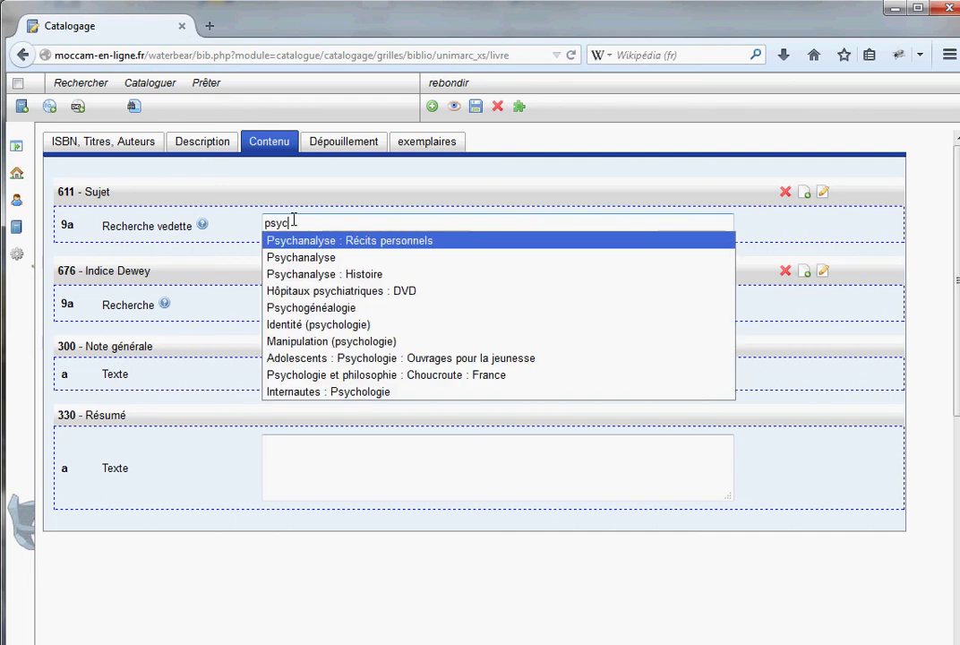
pyautogui.write('hol')
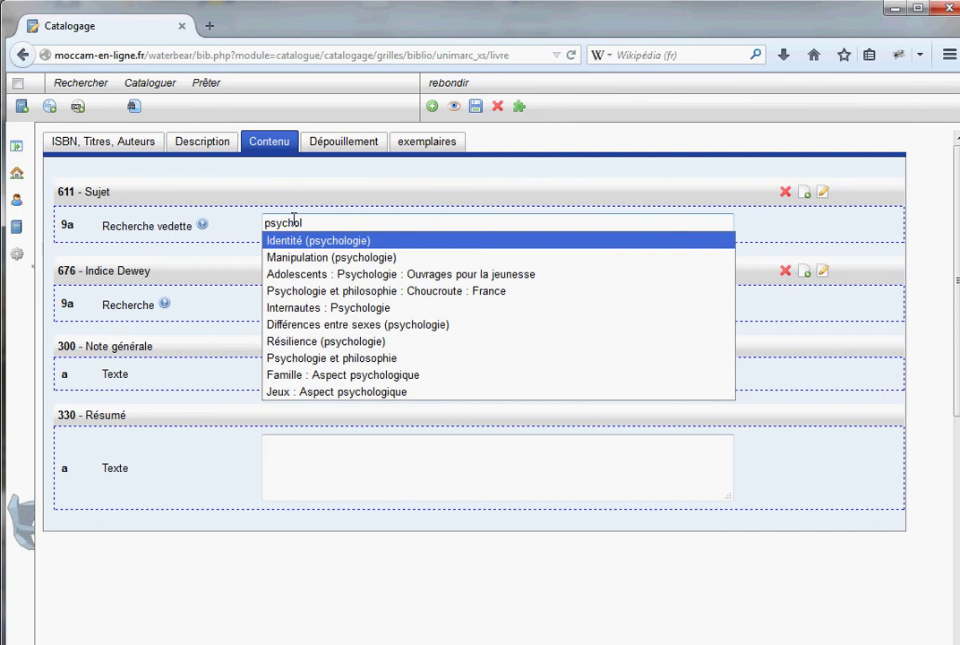
pyautogui.write('o')
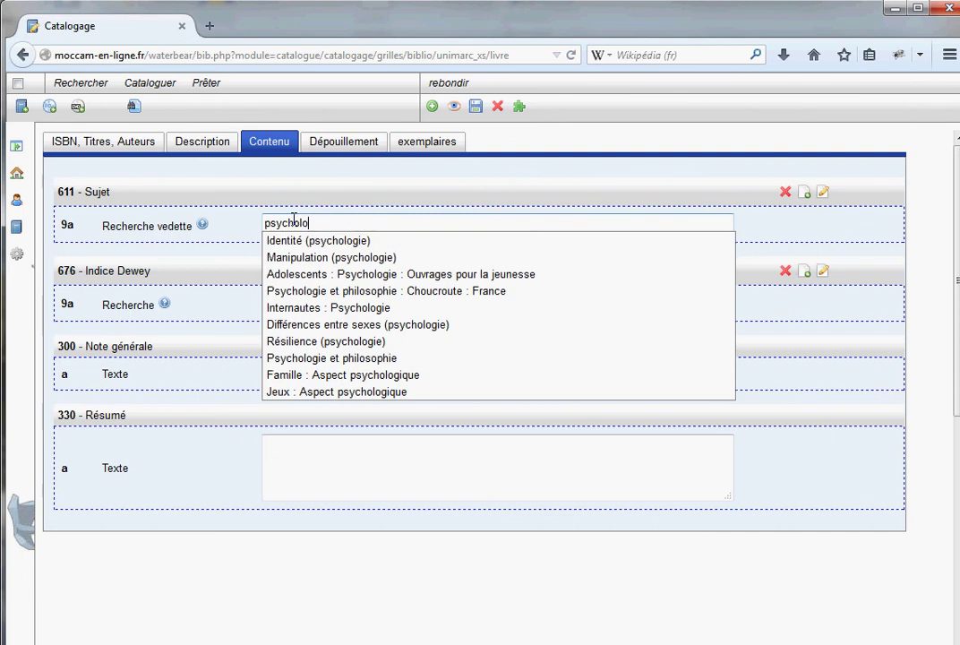
pyautogui.write('gie ')
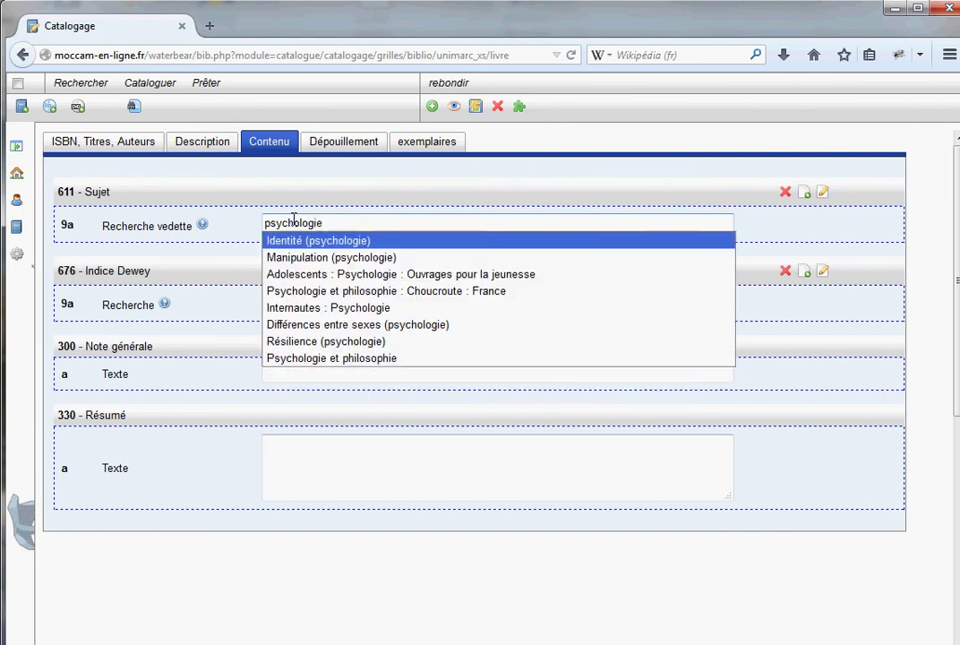
pyautogui.write('ph')
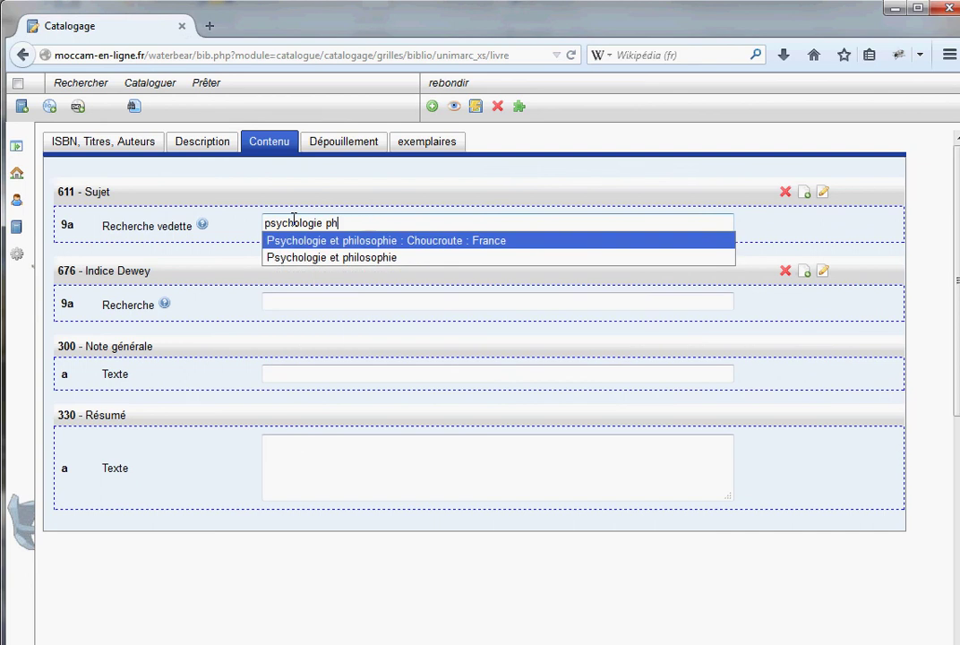
pyautogui.click(369, 258)
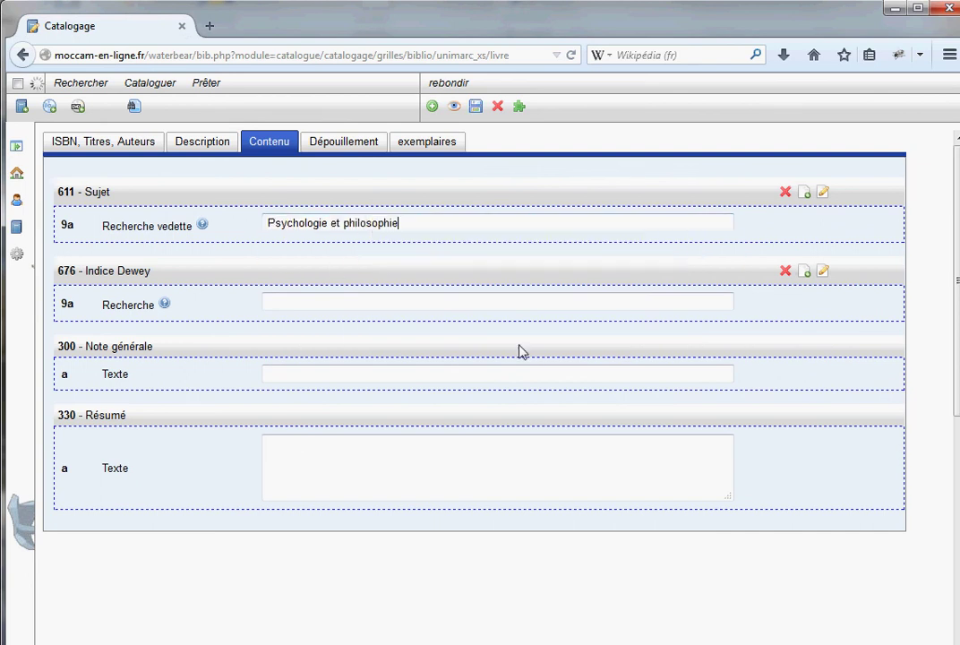
# Search the Dewey index by number for 158 and select 158.9 : Psychologie de l'enfant.
pyautogui.click(298, 305)
pyautogui.write('1')
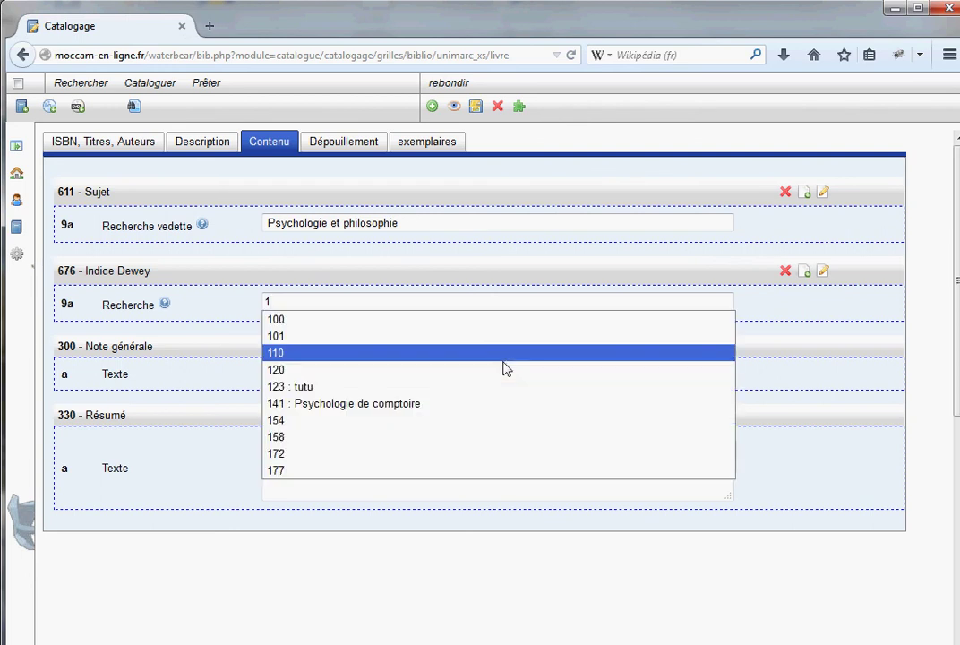
pyautogui.write('5')
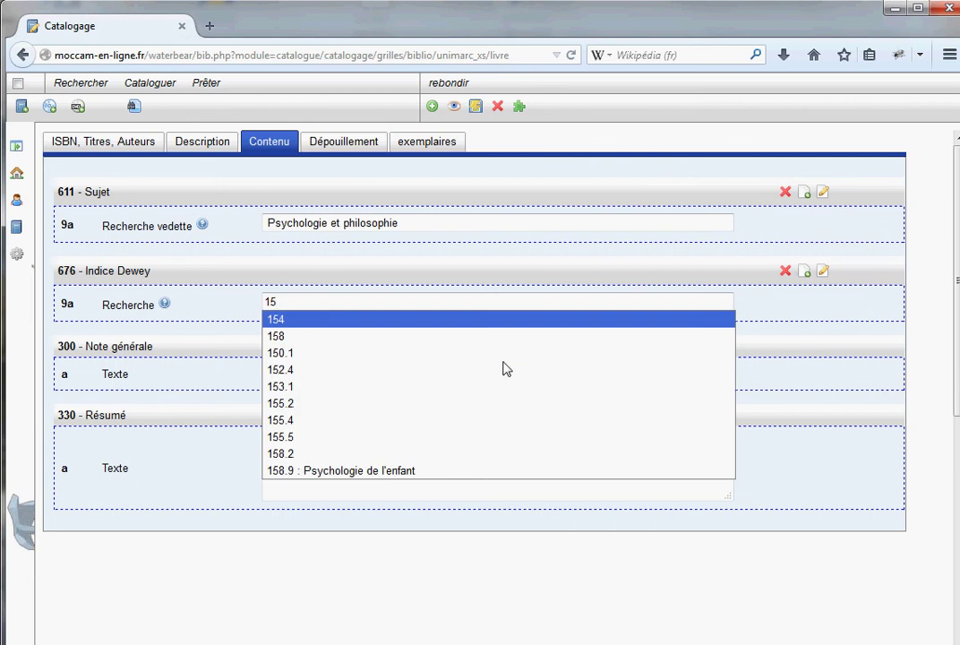
pyautogui.write('8')
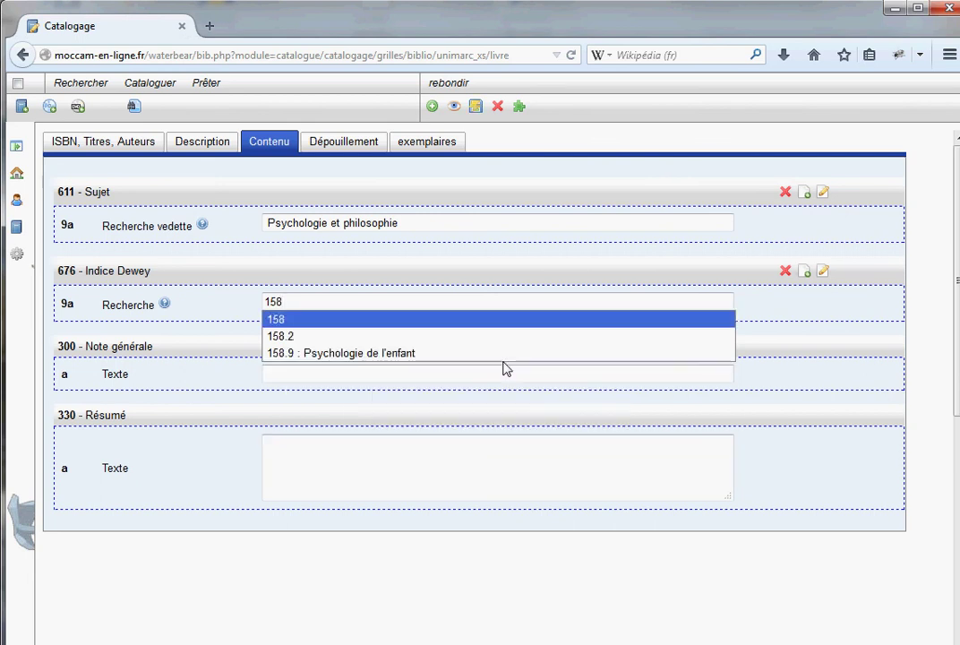
pyautogui.click(333, 358)
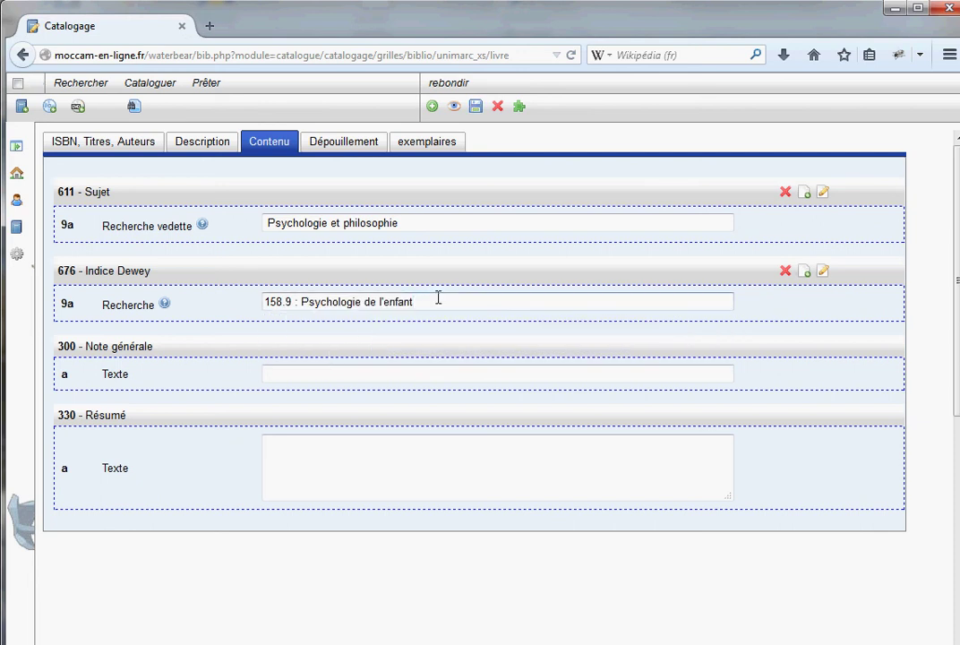
# Clear the Dewey index, search it by the word start ps and select 158.9 : Psychologie de l'enfant.
pyautogui.moveTo(438, 299); pyautogui.dragTo(208, 296)
pyautogui.press('BackSpace')
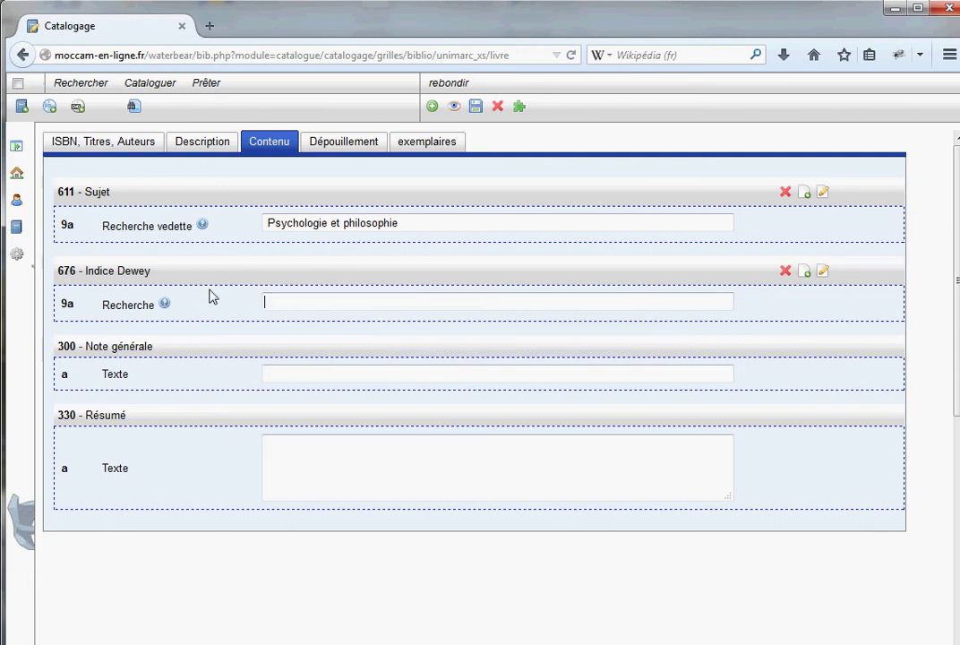
pyautogui.write('ps')
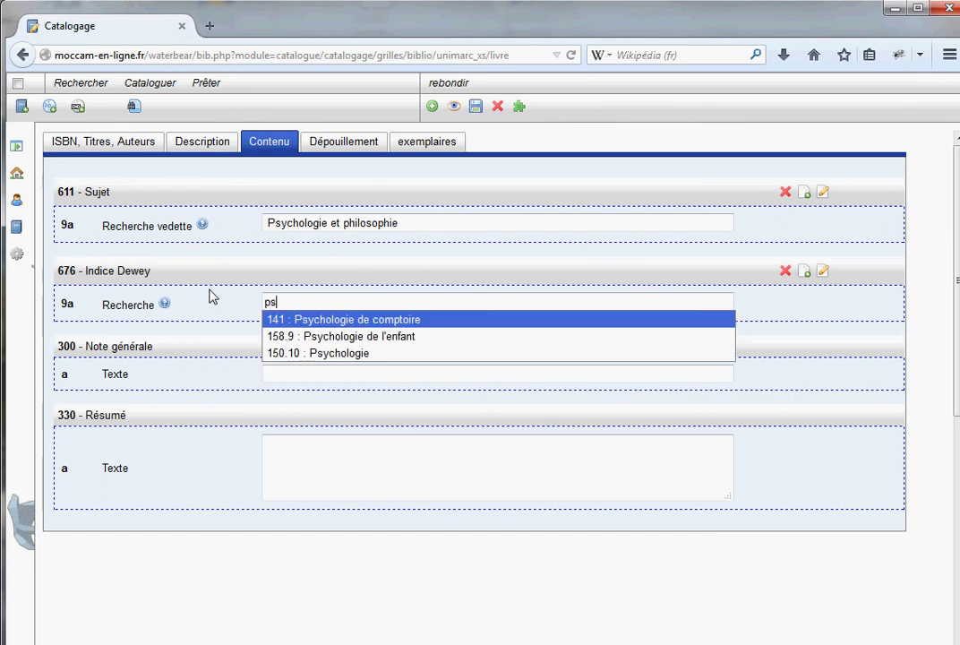
pyautogui.click(341, 336)
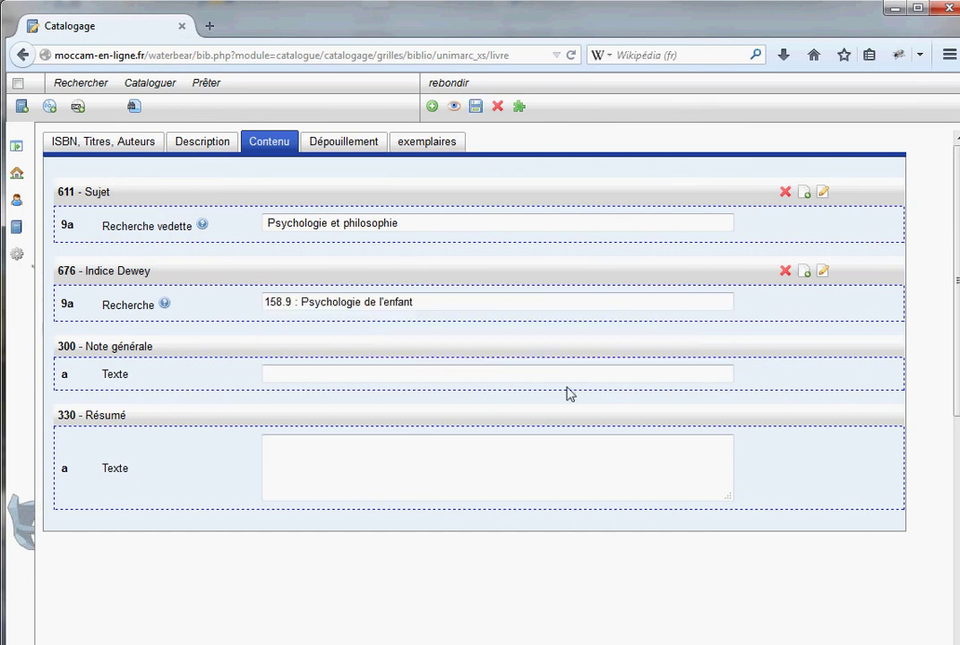
# Look over the general note and summary fields and the Morceau title and author fields under Dépouillement.
pyautogui.click(306, 375)
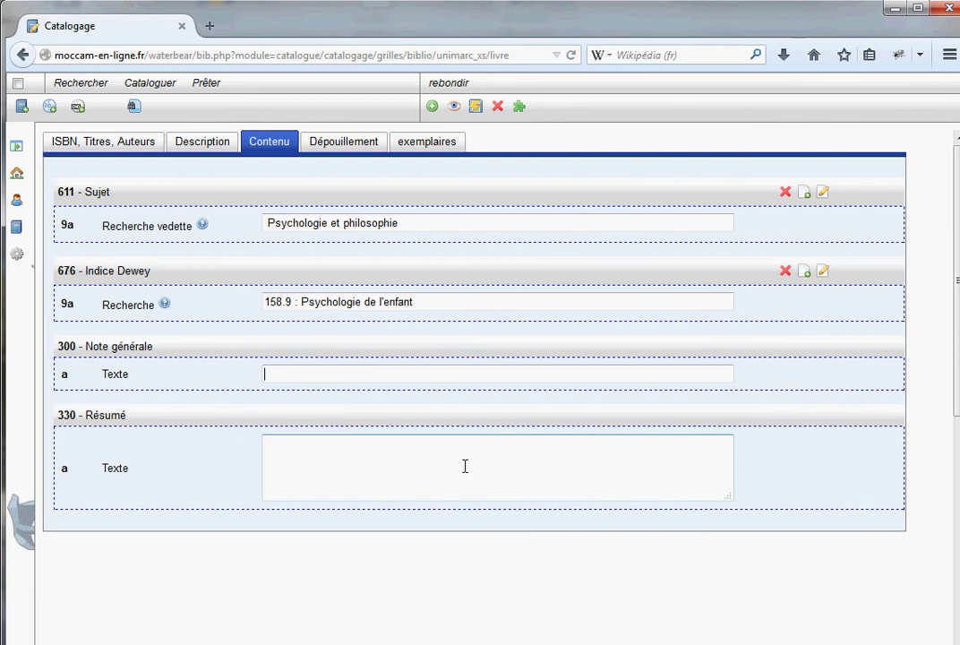
pyautogui.click(415, 465)
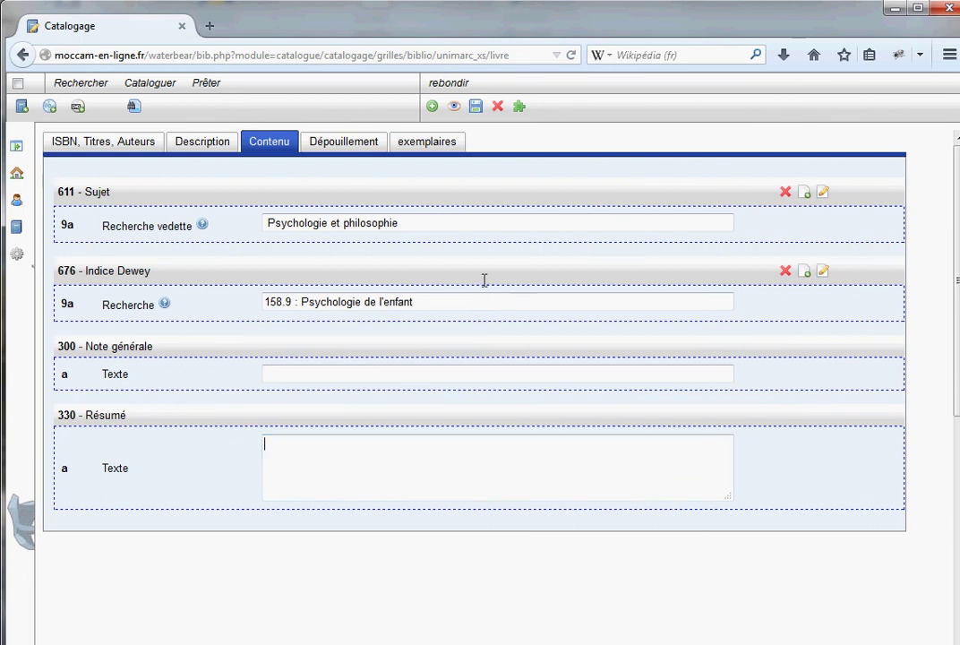
pyautogui.click(378, 150)
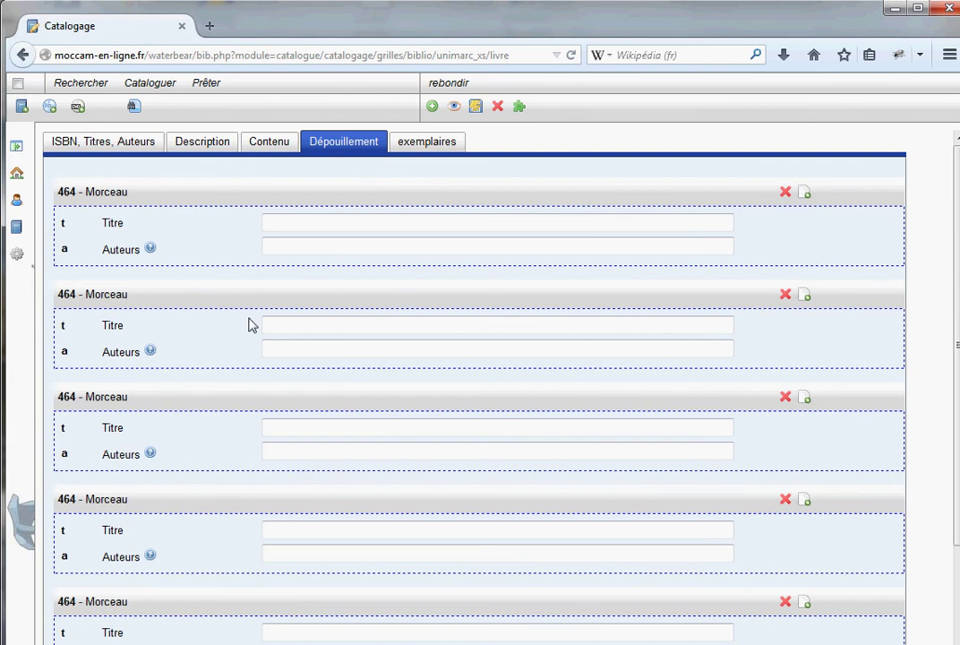
# Add a copy of the book with barcode 40598745 and load its remaining copy fields.
pyautogui.click(425, 149)
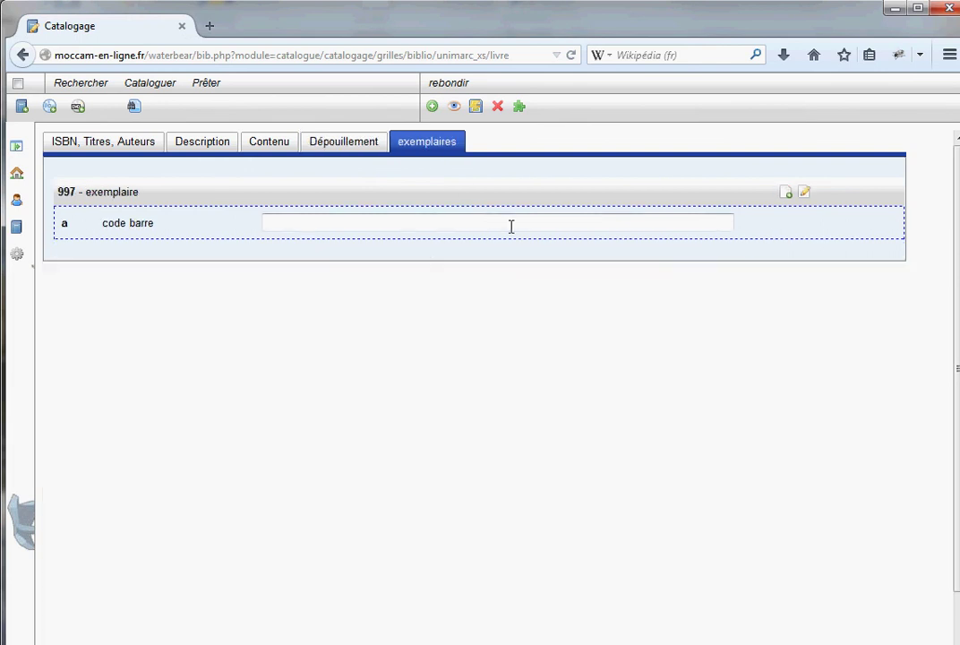
pyautogui.click(281, 222)
pyautogui.write('40528745')
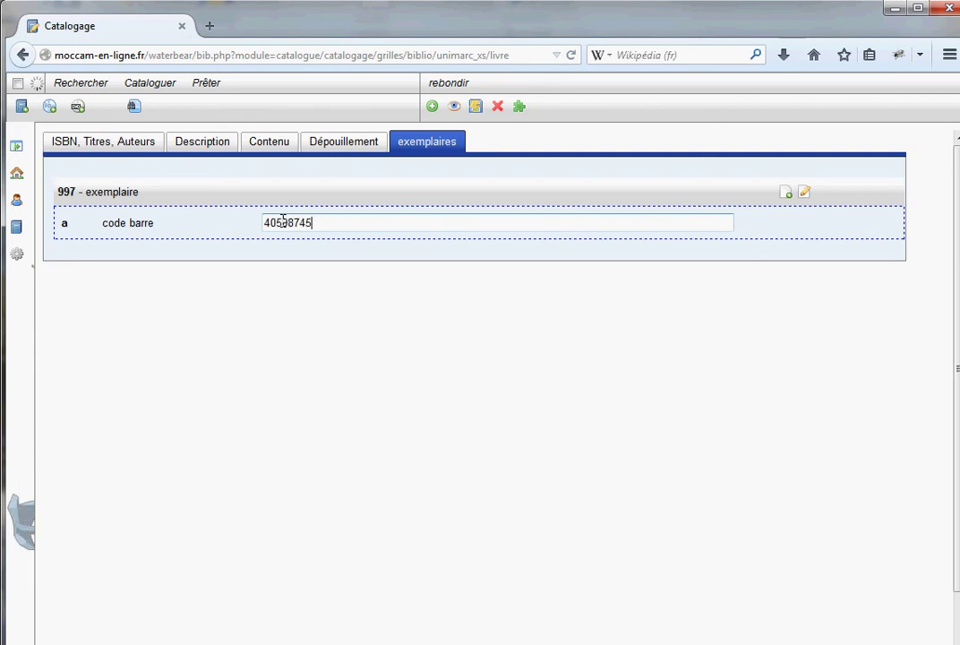
pyautogui.press('Tab')
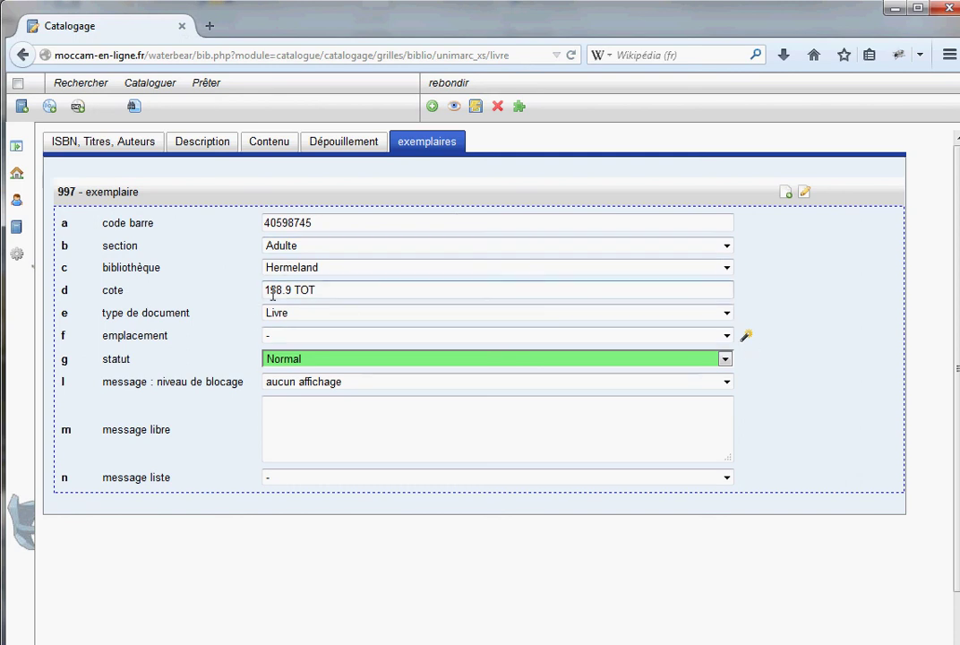
# Fill in the copy's emplacement automatically as Doc - Philo, psycho and save the record.
pyautogui.moveTo(266, 291); pyautogui.dragTo(358, 288)
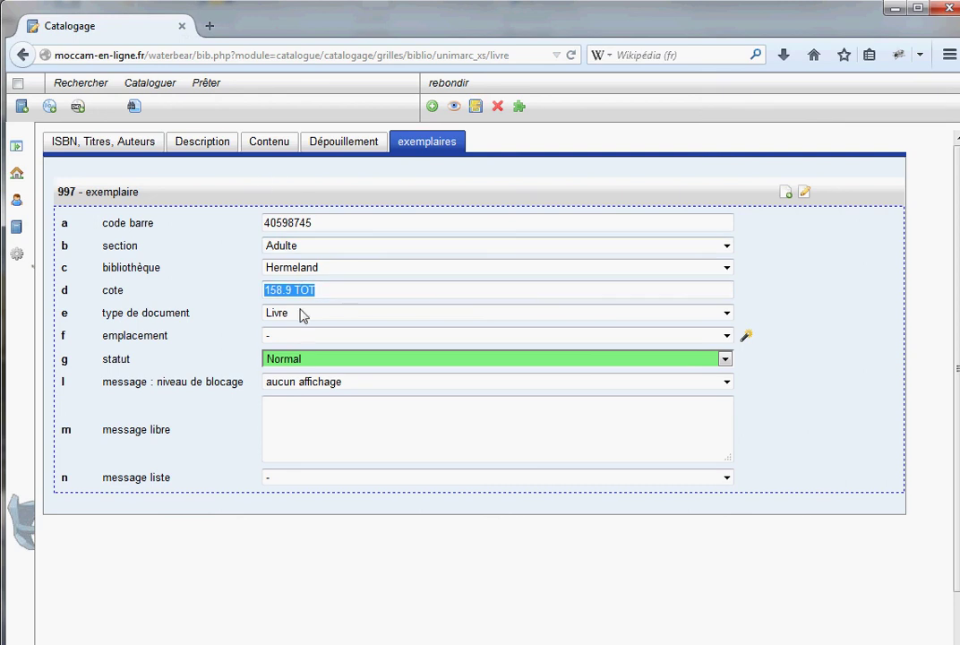
pyautogui.click(743, 336)
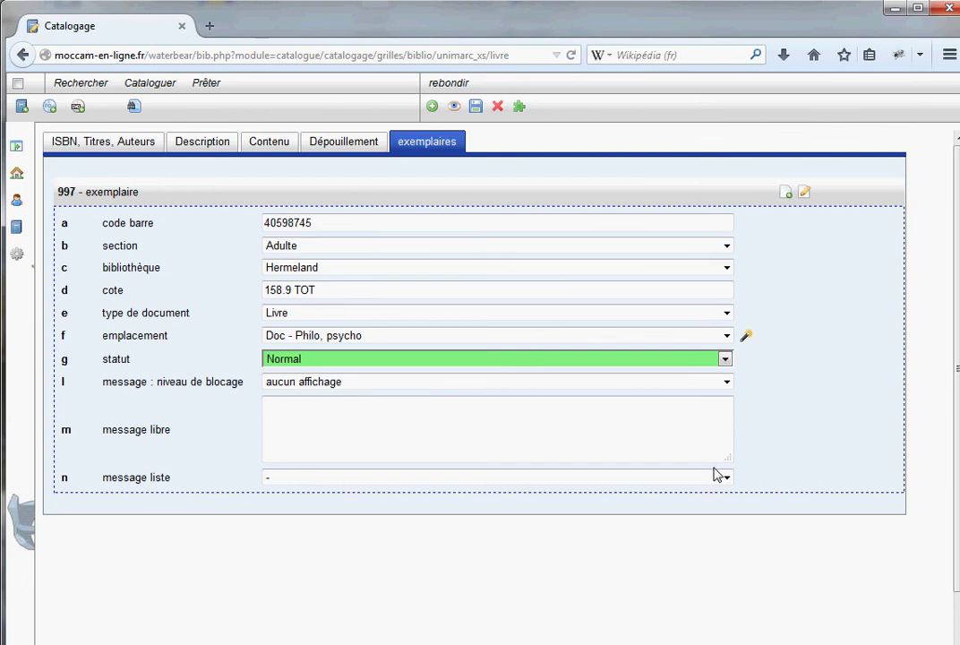
pyautogui.click(477, 106)
# Return to the title fields, search the series for sei and link Le seigneur des anneaux / J.R.R Tolkien.
pyautogui.click(112, 141)
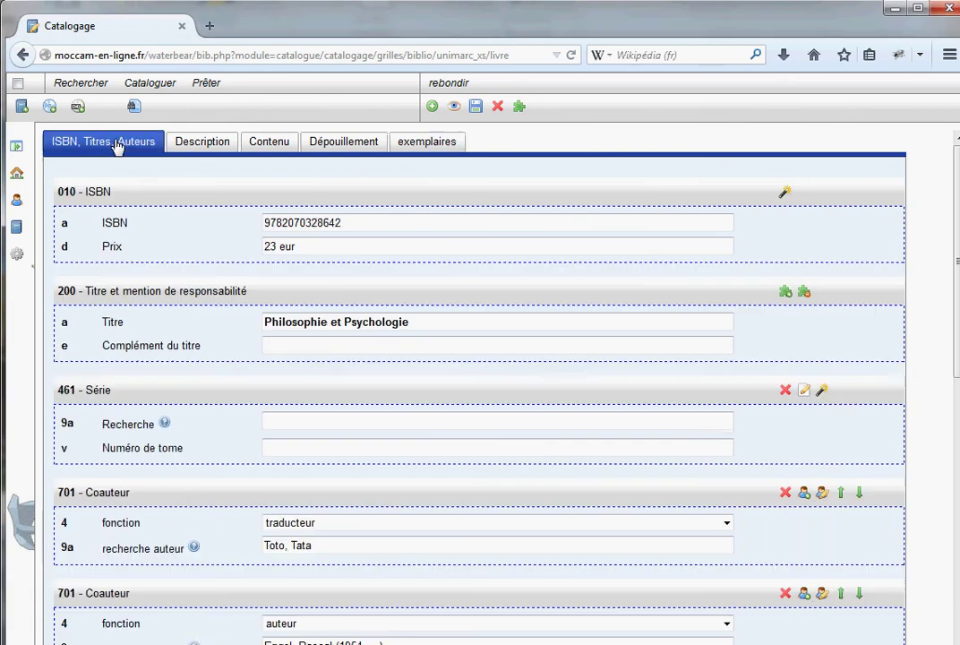
pyautogui.scroll(-1, 448, 461)
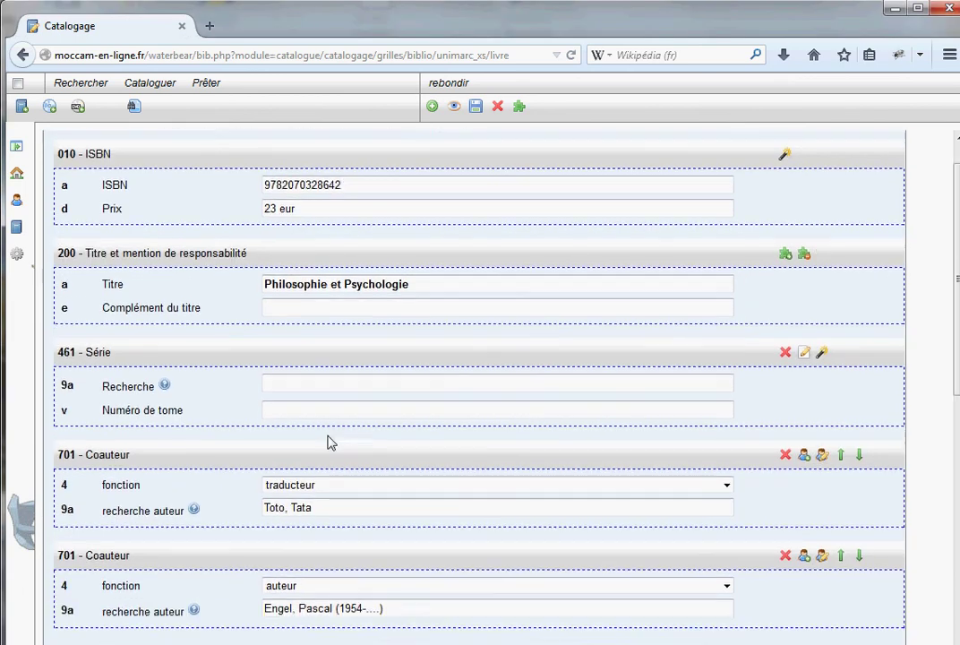
pyautogui.click(298, 384)
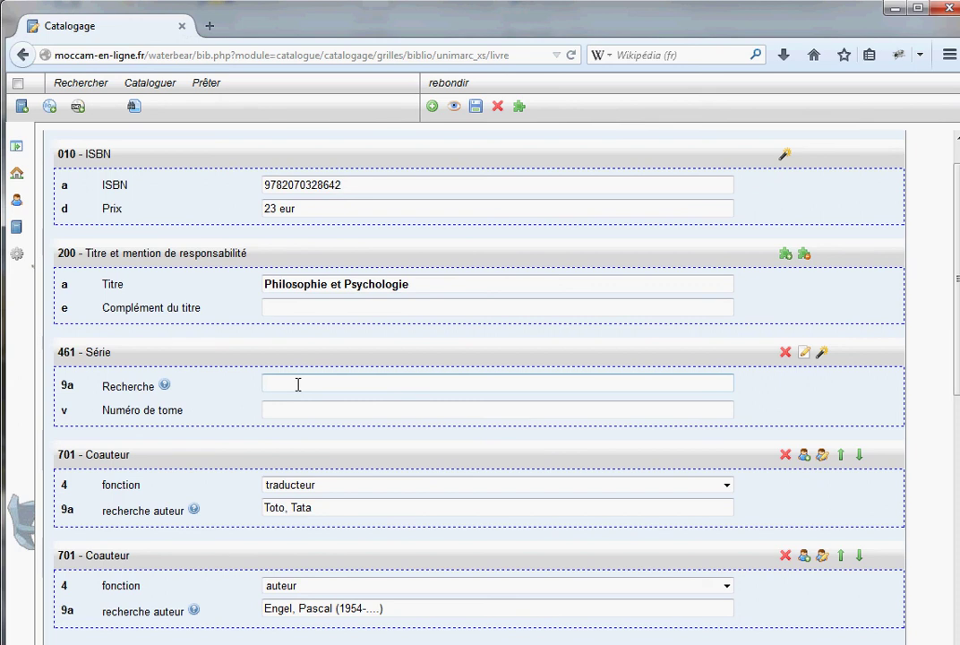
pyautogui.write('sei')
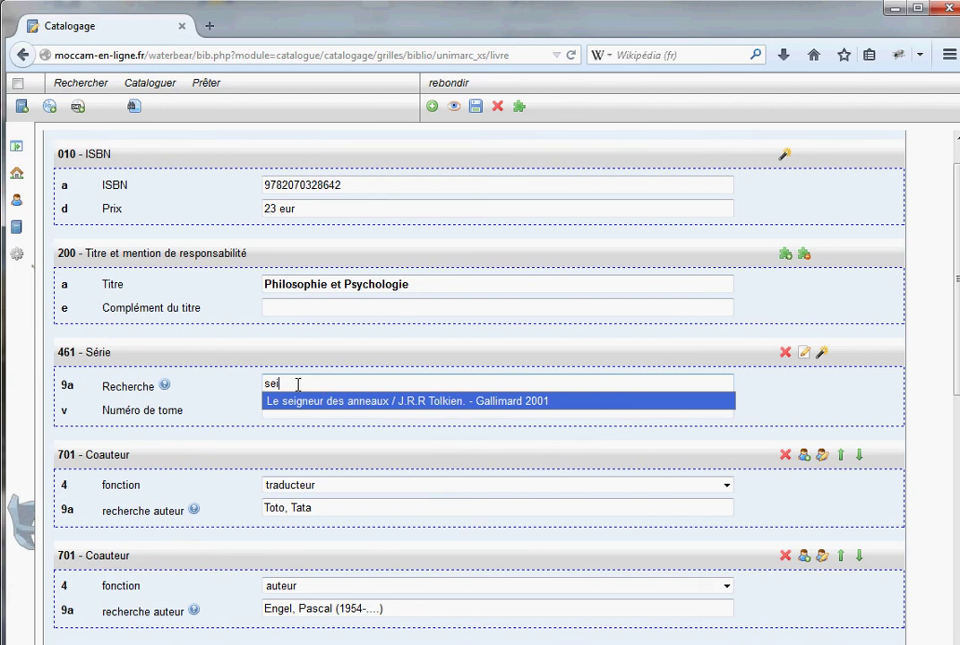
pyautogui.click(316, 405)
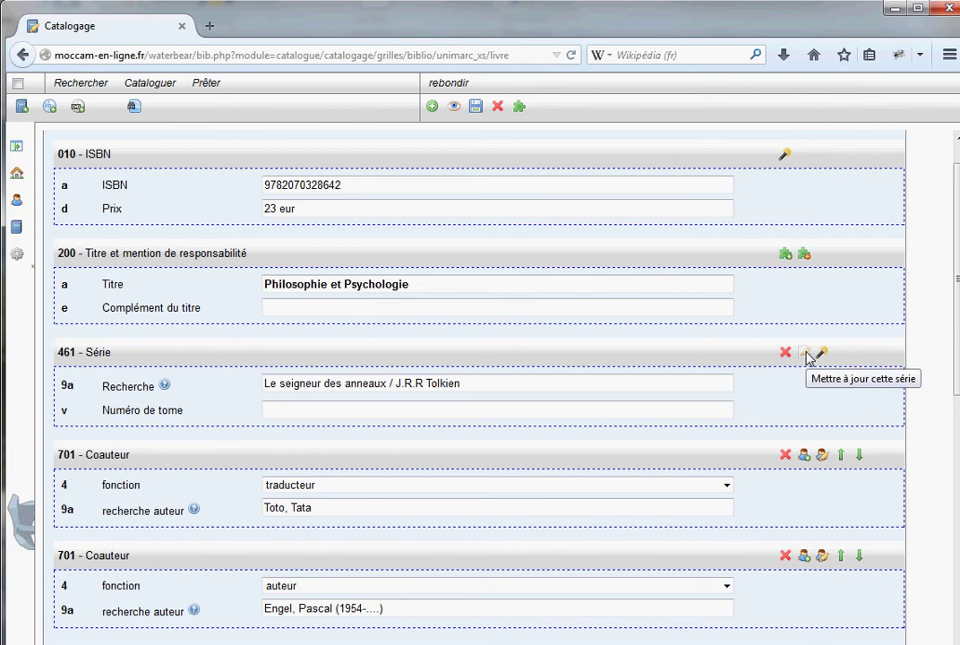
# Open the linked series' own record, review its coauthor, publisher, date and collection, and close it.
pyautogui.click(807, 355)
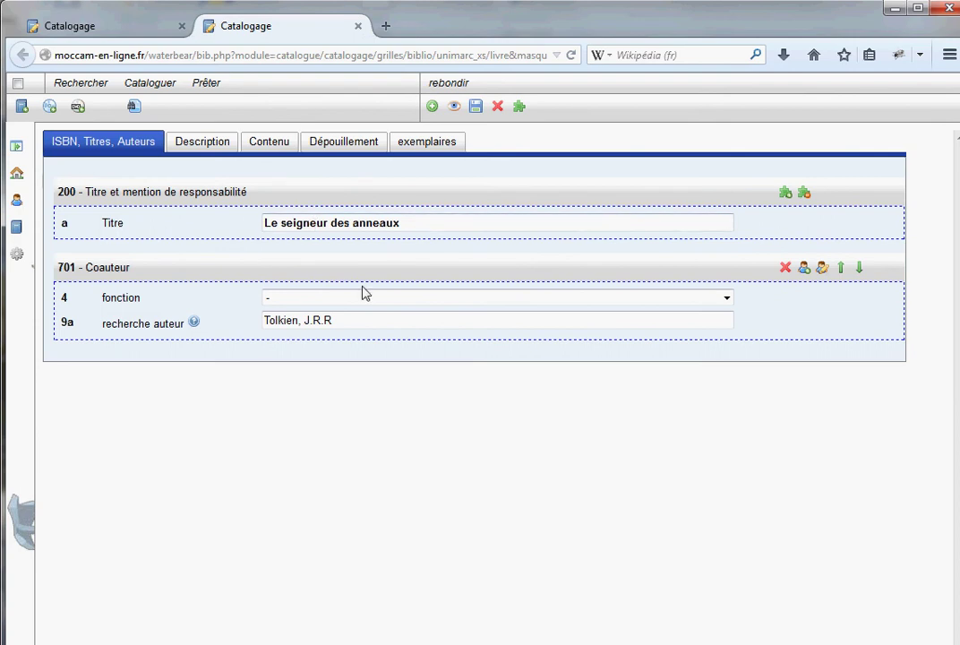
pyautogui.moveTo(349, 314); pyautogui.dragTo(250, 317)
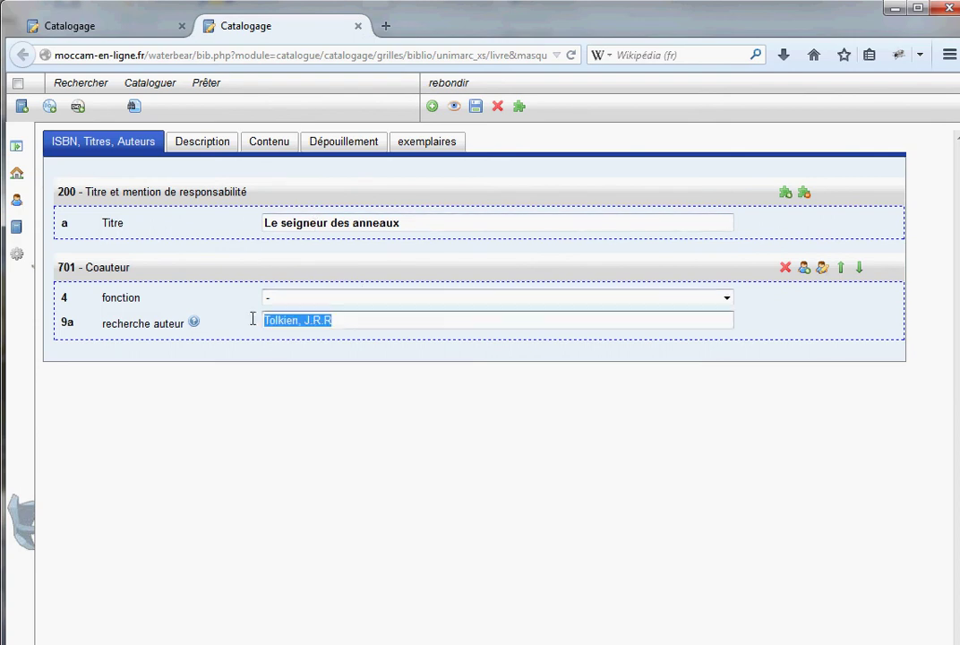
pyautogui.click(213, 145)
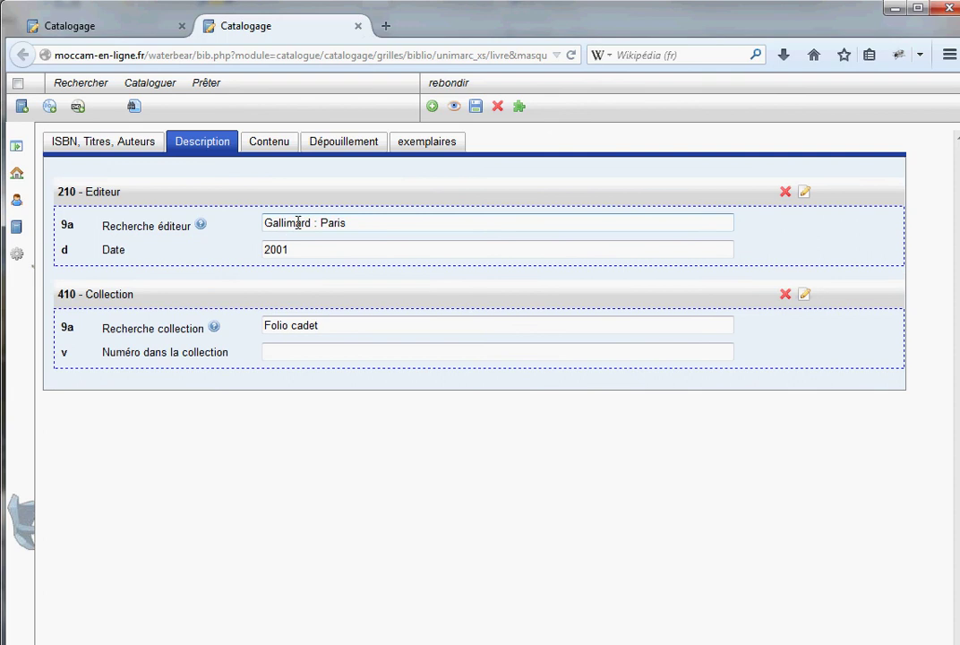
pyautogui.click(358, 26)
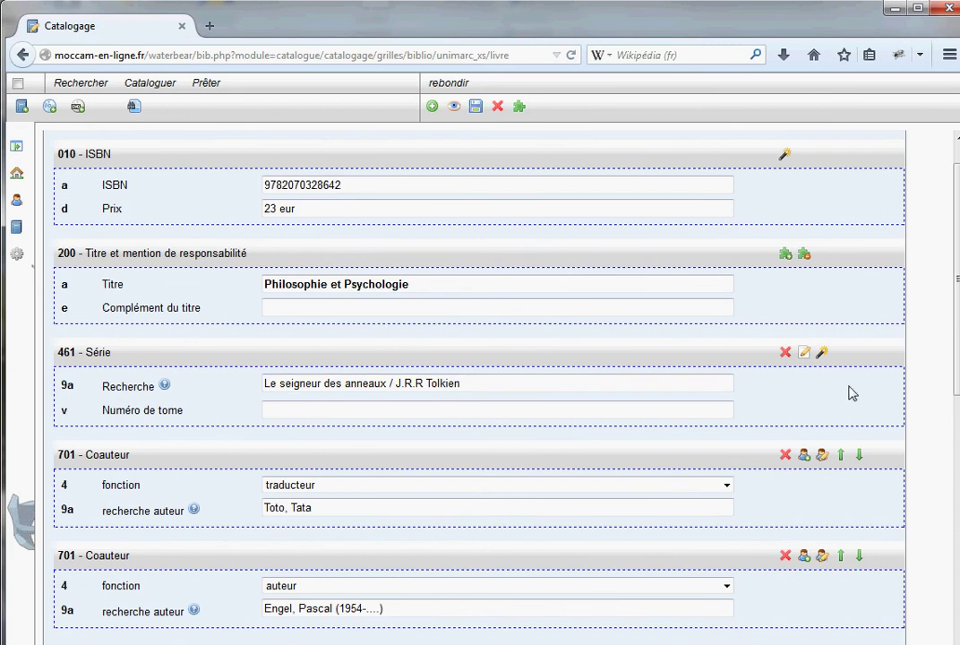
# Copy the linked series' information into the book record automatically and check its coauthor entries.
pyautogui.click(823, 351)
pyautogui.scroll(-2, 722, 371)
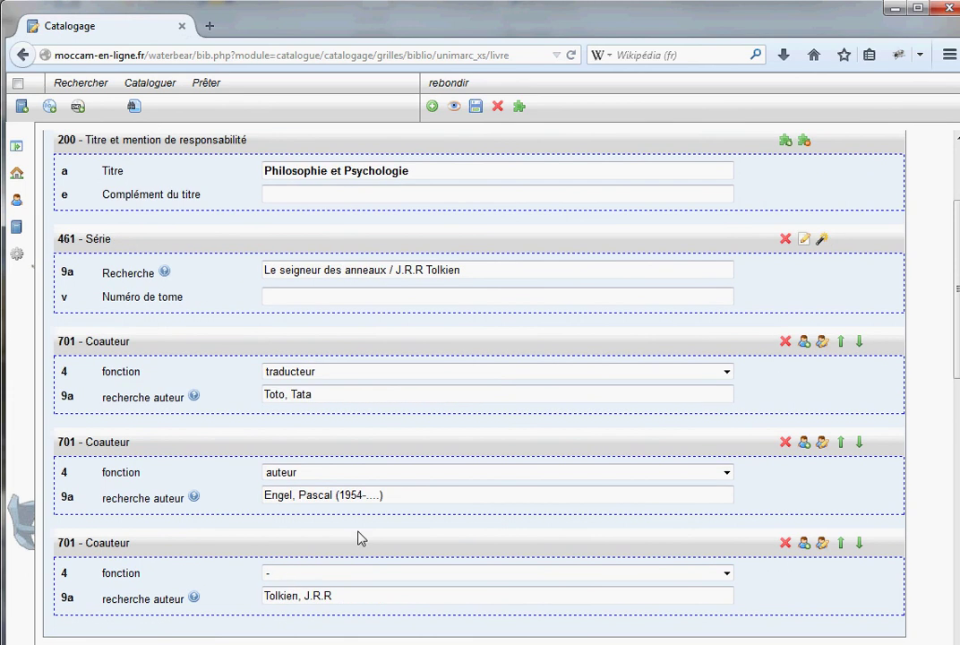
# Review the book record's description fields for the publisher, collection and collation entries copied from the series.
pyautogui.scroll(4, 359, 538)
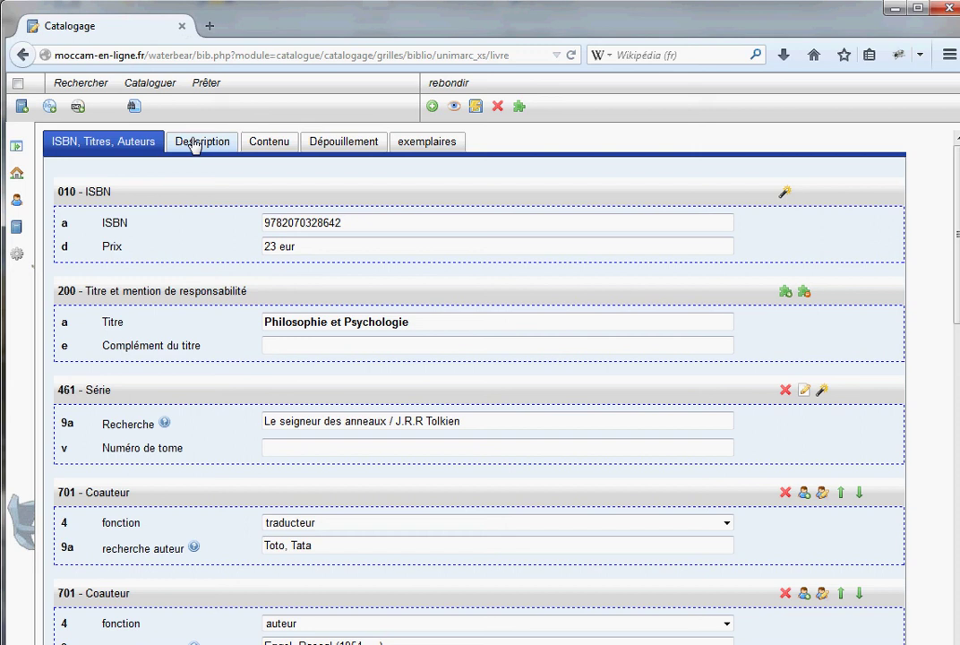
pyautogui.click(197, 142)
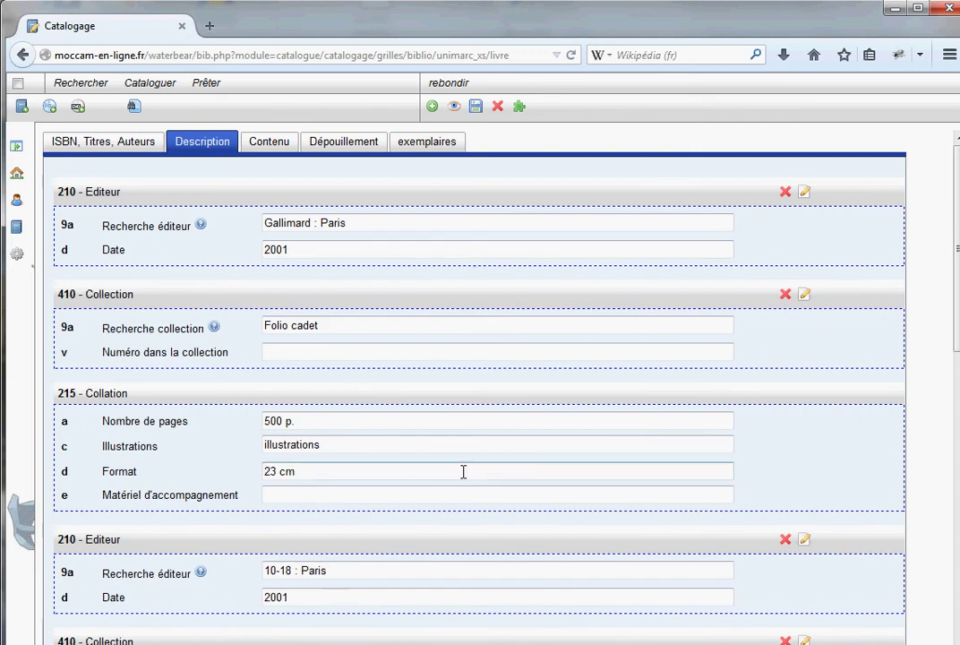
pyautogui.scroll(-1, 460, 479)
pyautogui.scroll(1, 369, 302)
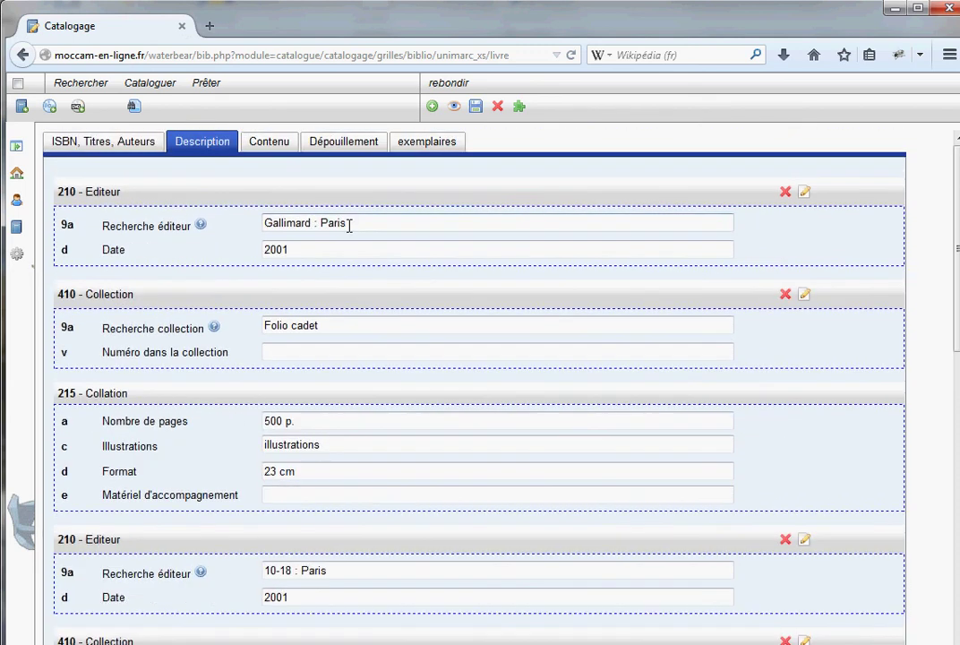
pyautogui.scroll(-1, 446, 497)
pyautogui.scroll(1, 485, 474)
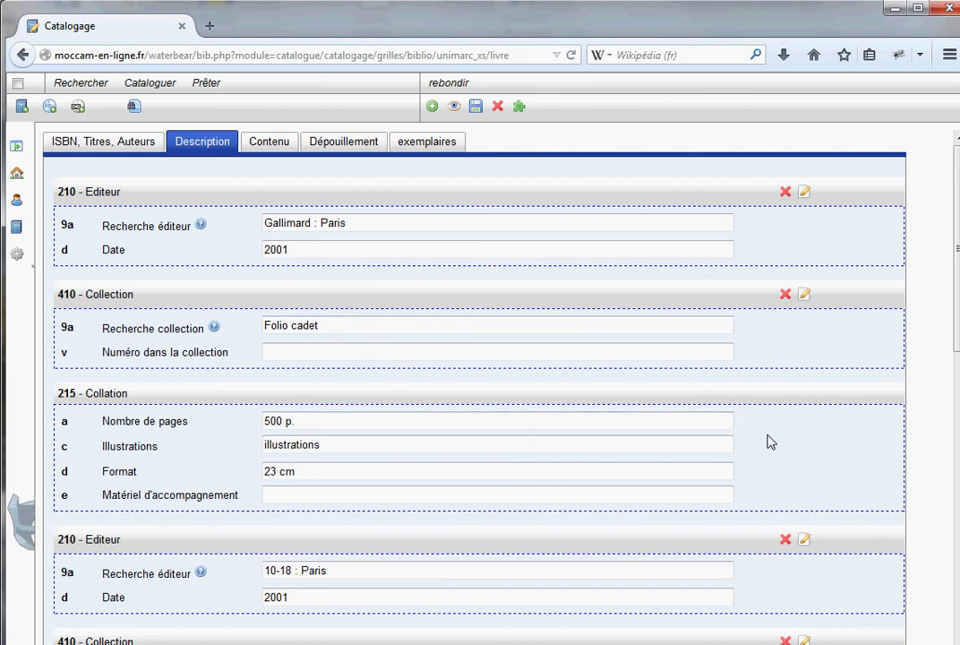
pyautogui.scroll(-1, 458, 360)
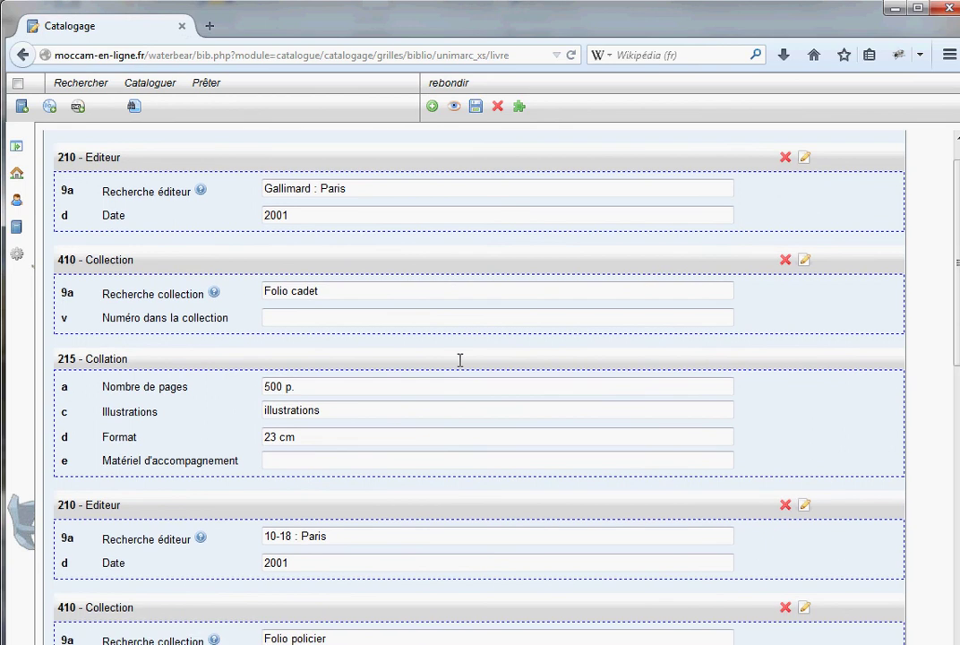
pyautogui.scroll(1, 358, 257)
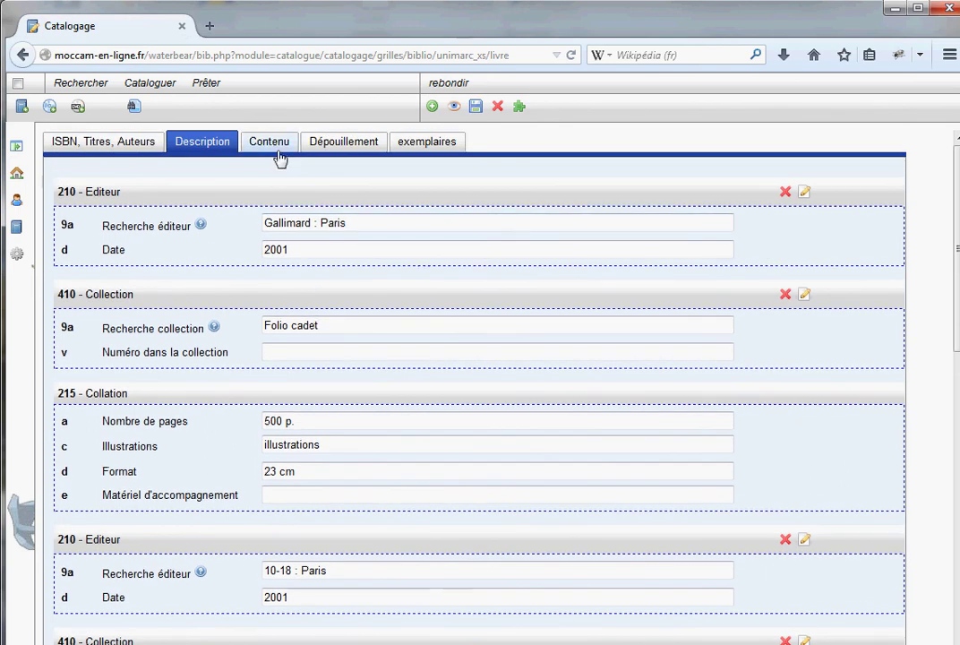
# Enter titre 1 as the title of the first morceau in the record's dépouillement data.
pyautogui.click(344, 145)
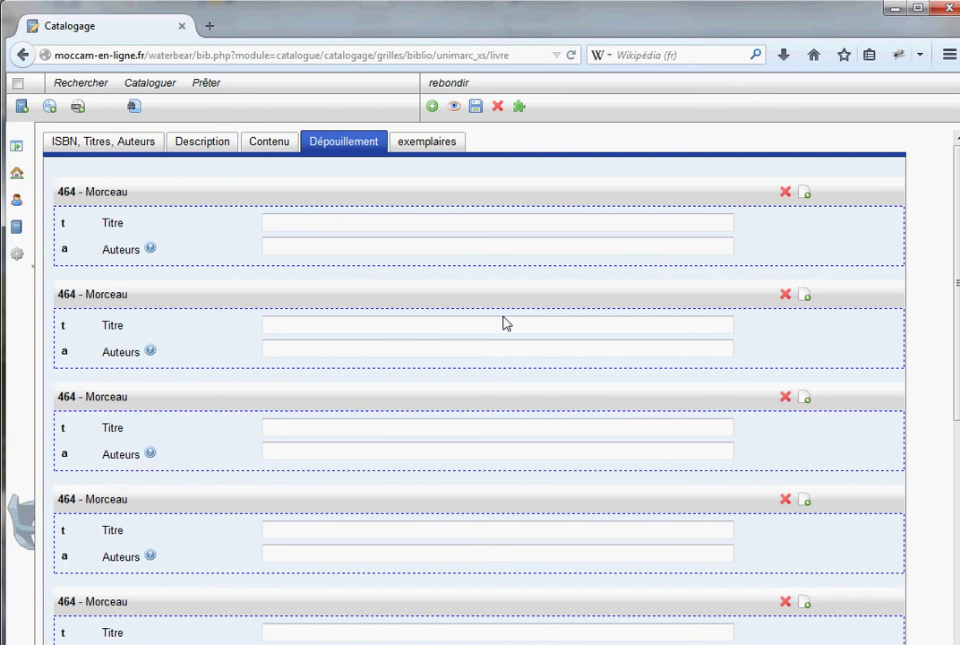
pyautogui.click(288, 224)
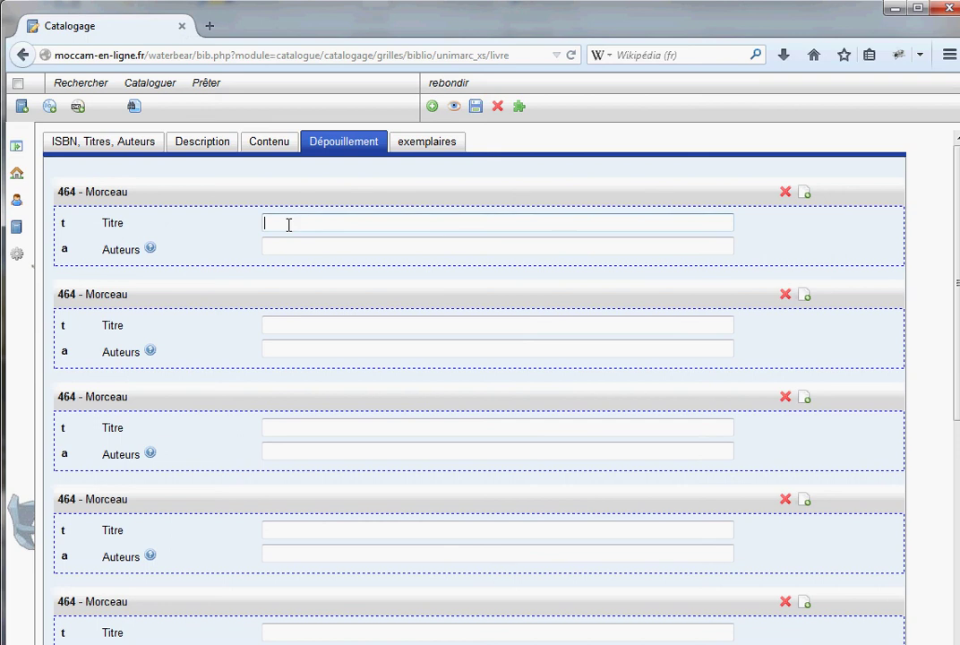
pyautogui.write('titre 1')
pyautogui.press('Tab')
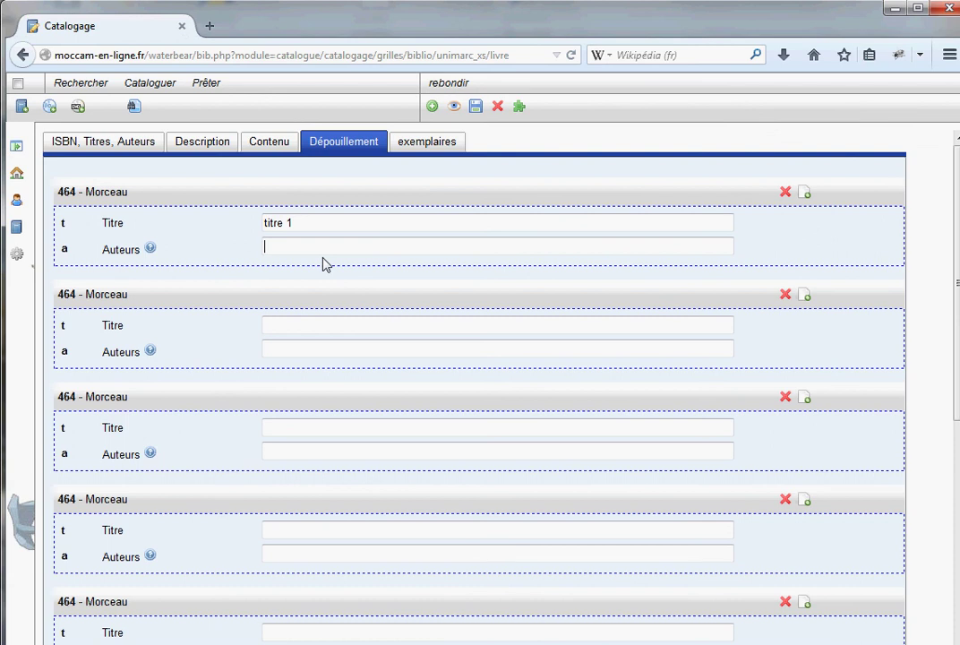
# Check the record's coauthors, set the first morceau's author to Pascal Engel from the suggestions, and save the record.
pyautogui.click(124, 144)
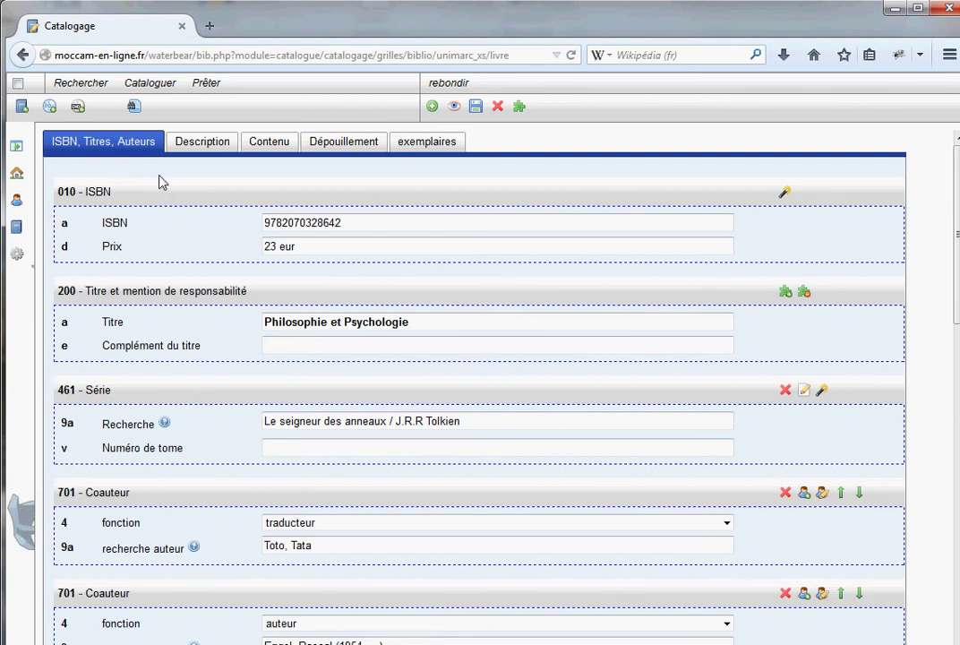
pyautogui.moveTo(956, 229); pyautogui.dragTo(937, 229)
pyautogui.click(357, 145)
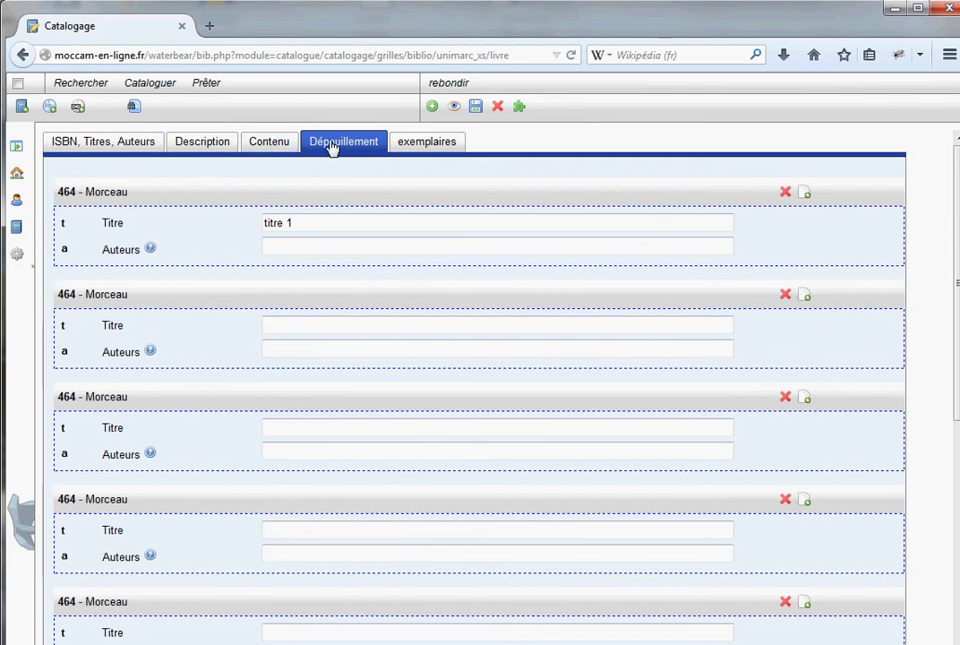
pyautogui.click(290, 245)
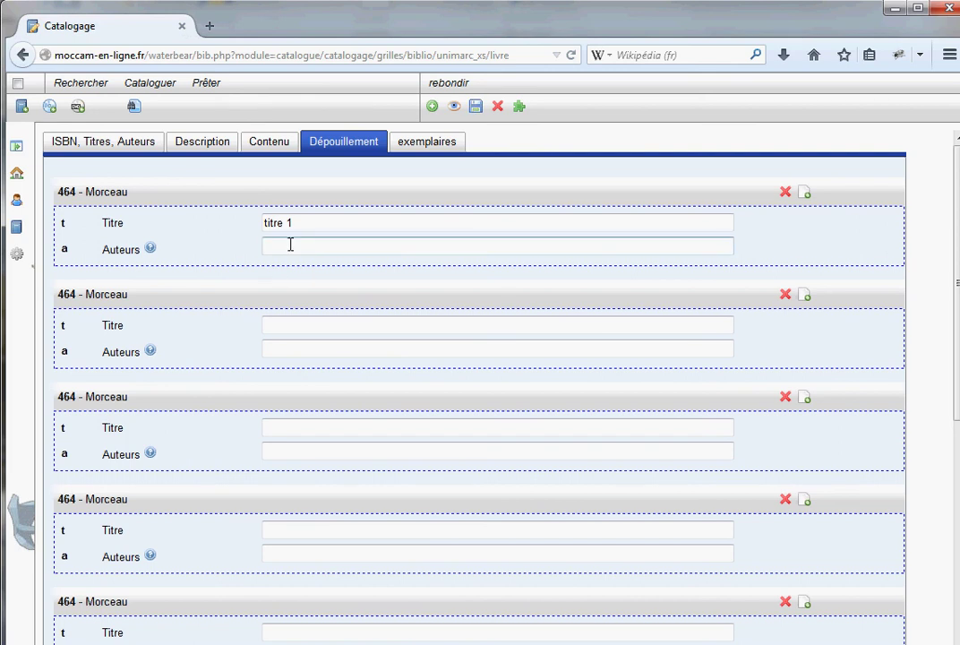
pyautogui.write('t')
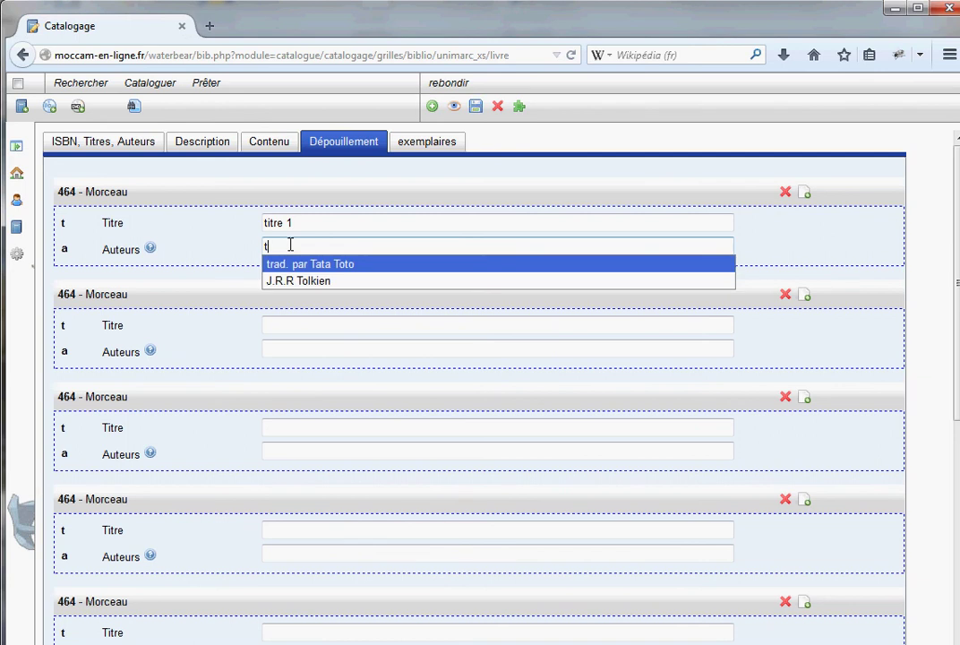
pyautogui.press('BackSpace')
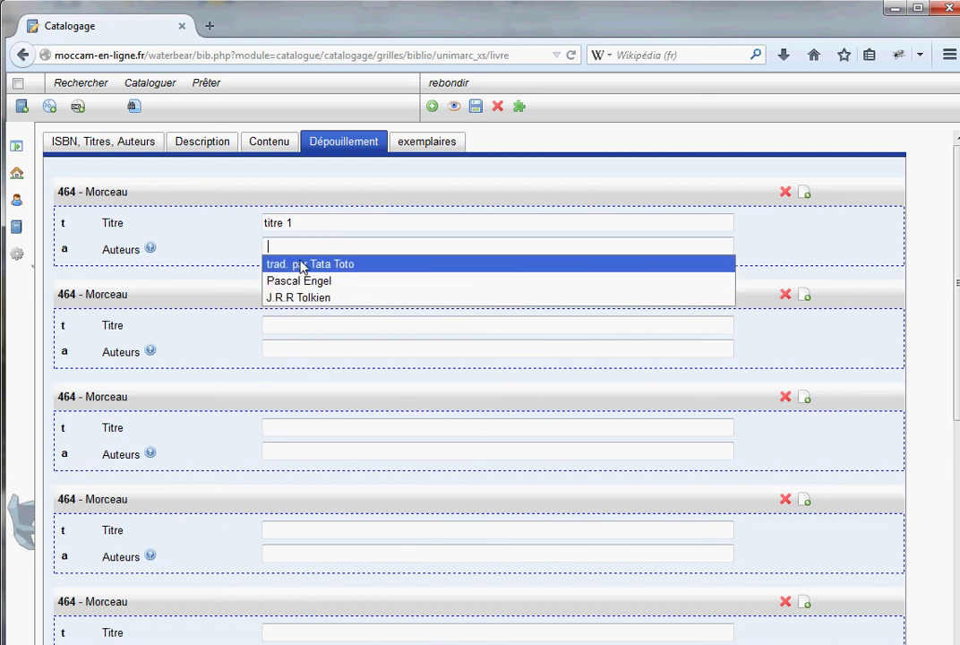
pyautogui.click(296, 281)
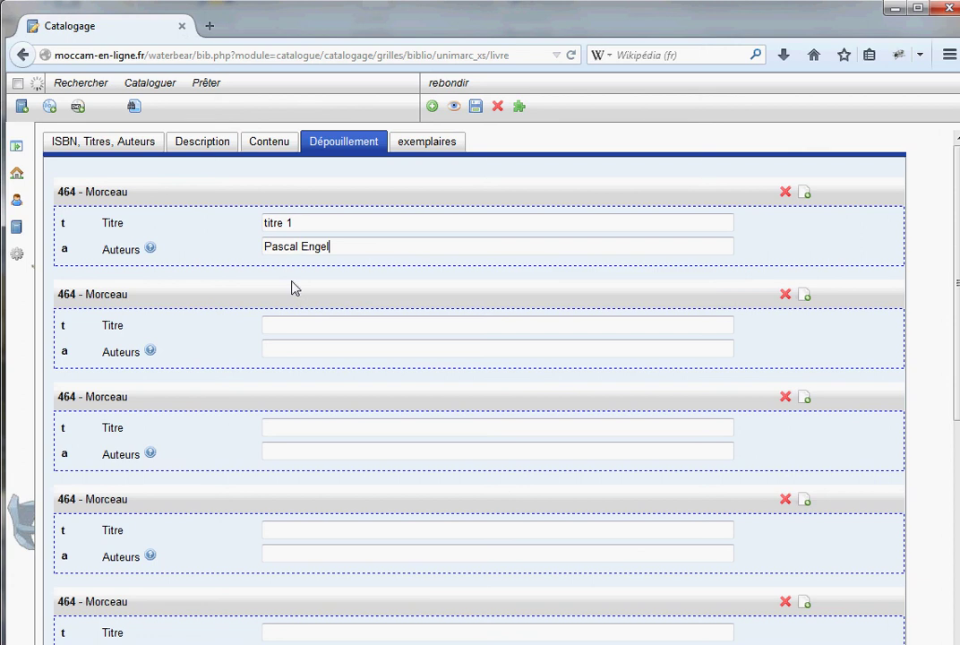
pyautogui.click(476, 108)
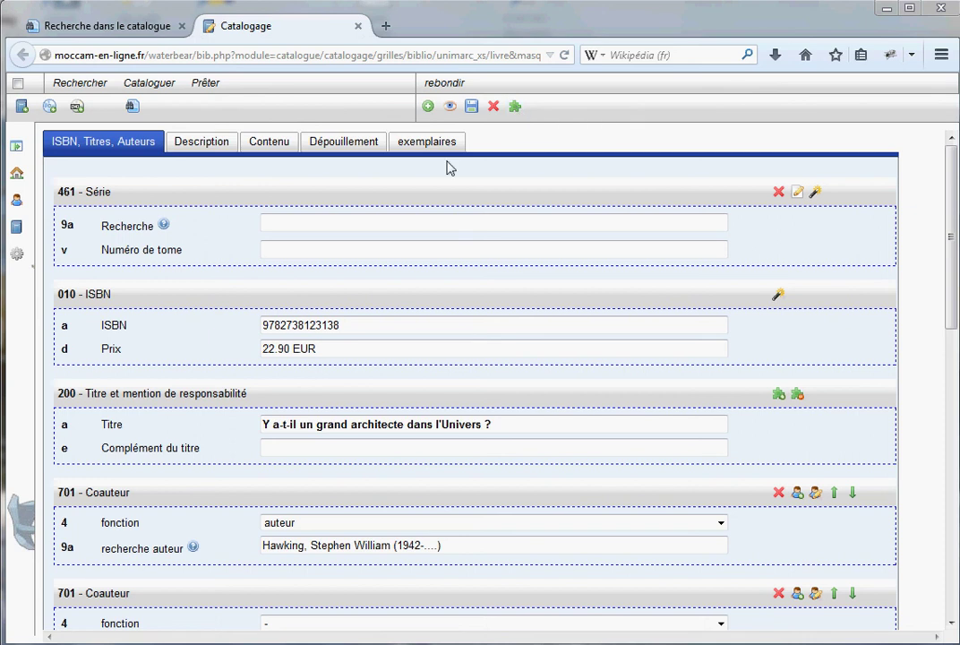
# Display the Y a-t-il un grand architecte dans l'Univers ? record with aucun masque and examine its full title and coauthor fields.
pyautogui.click(516, 107)
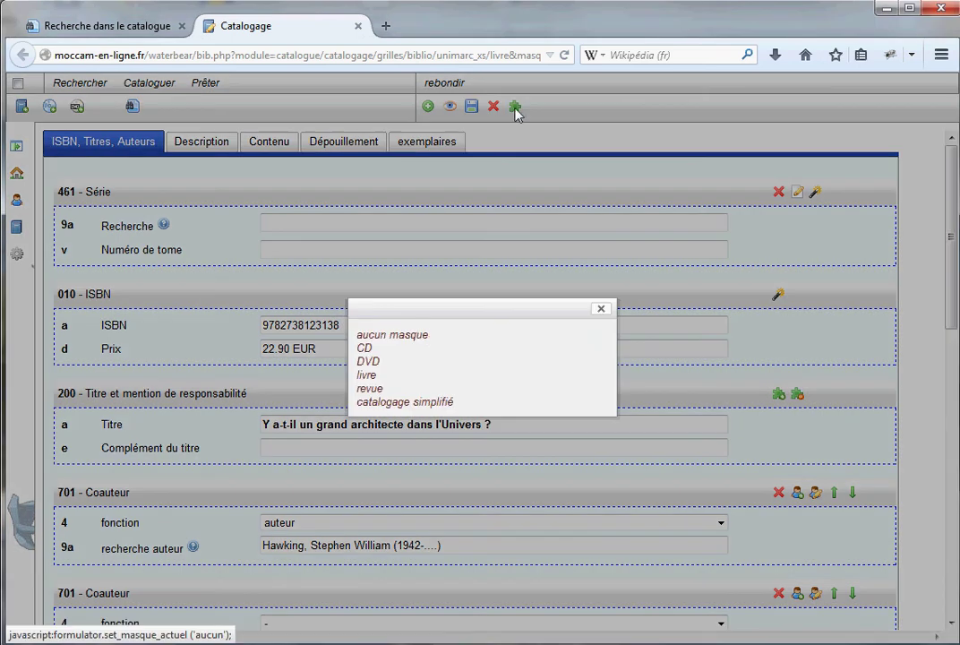
pyautogui.click(409, 337)
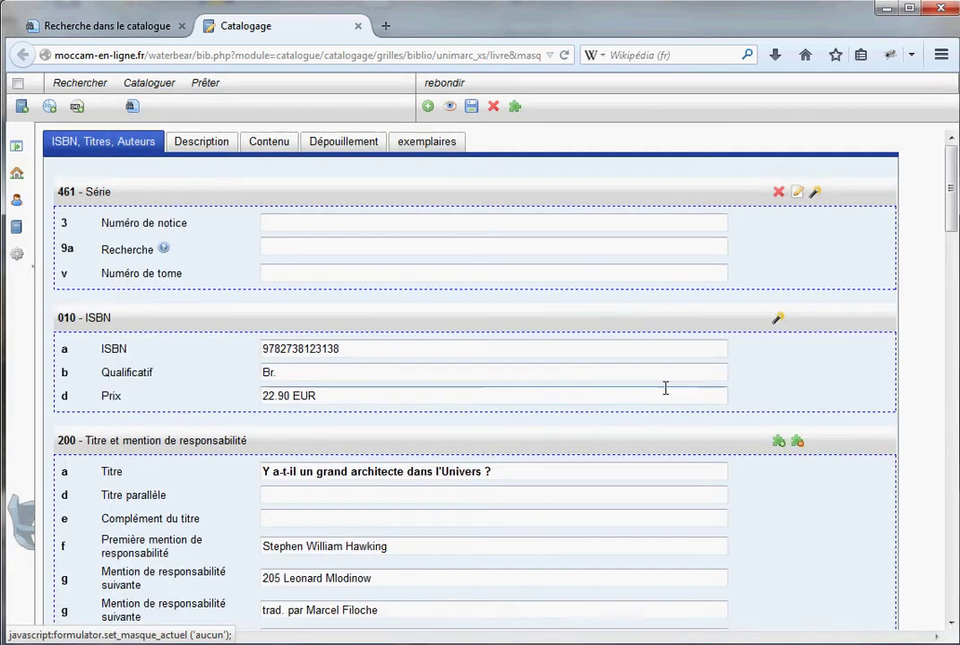
pyautogui.scroll(-5, 665, 388)
pyautogui.scroll(-4, 664, 394)
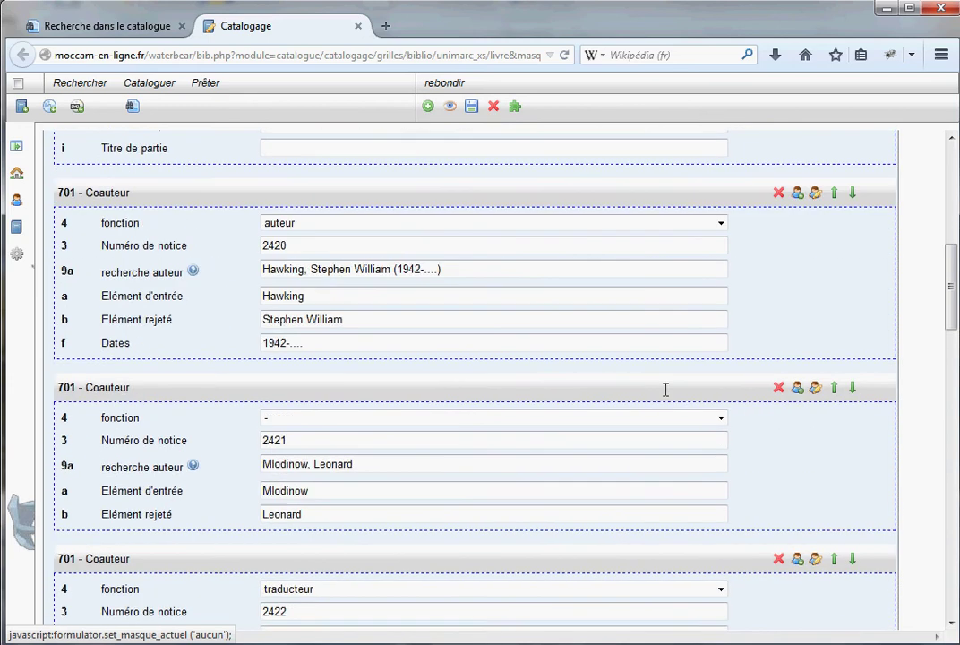
pyautogui.scroll(9, 664, 389)
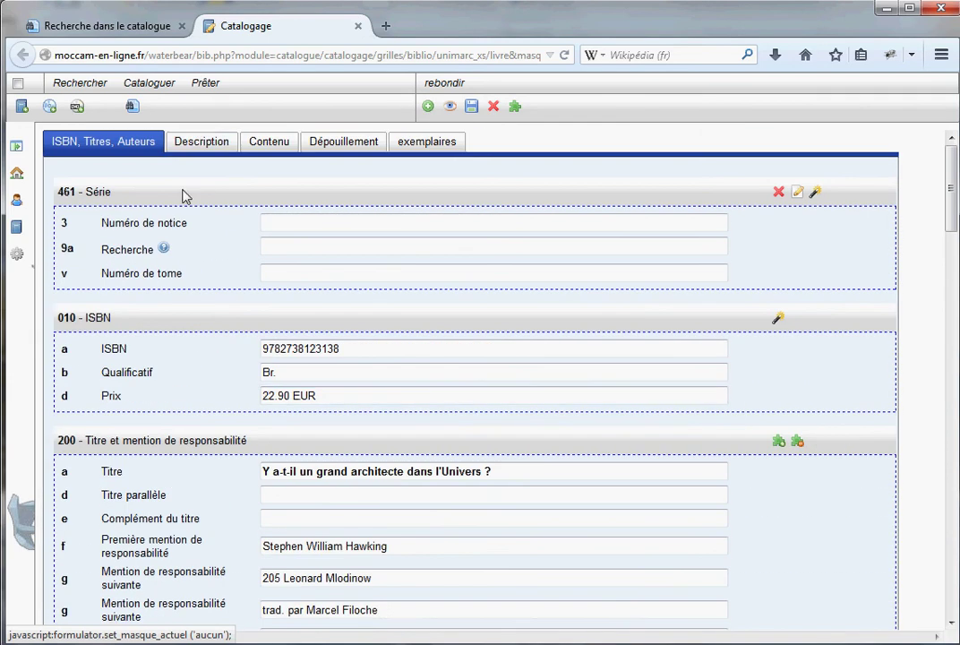
# Examine the record's unmasked description fields and reapply the livre mask.
pyautogui.click(202, 141)
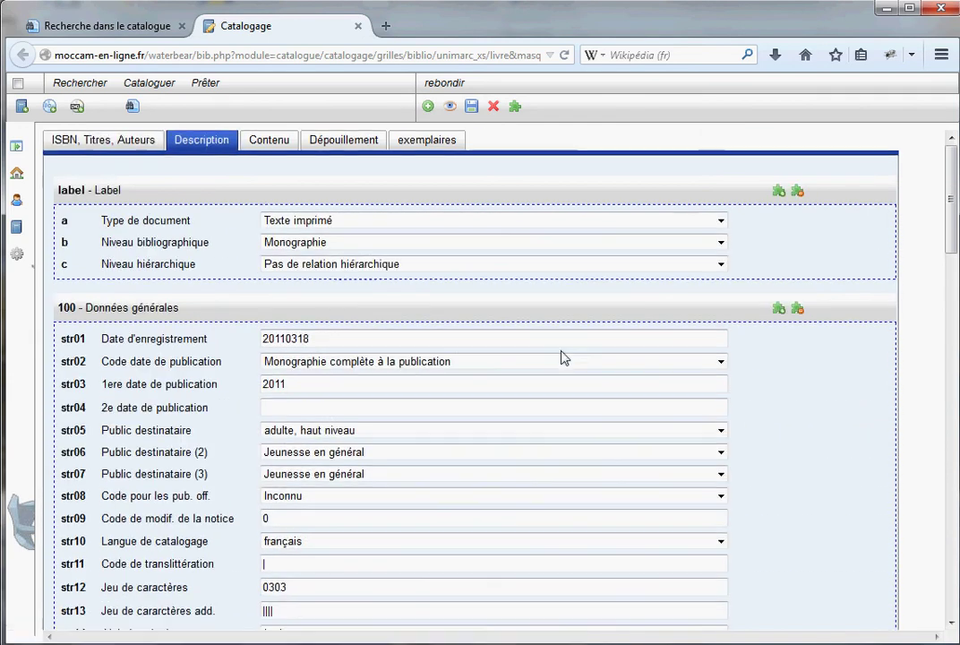
pyautogui.scroll(-3, 684, 370)
pyautogui.scroll(3, 751, 387)
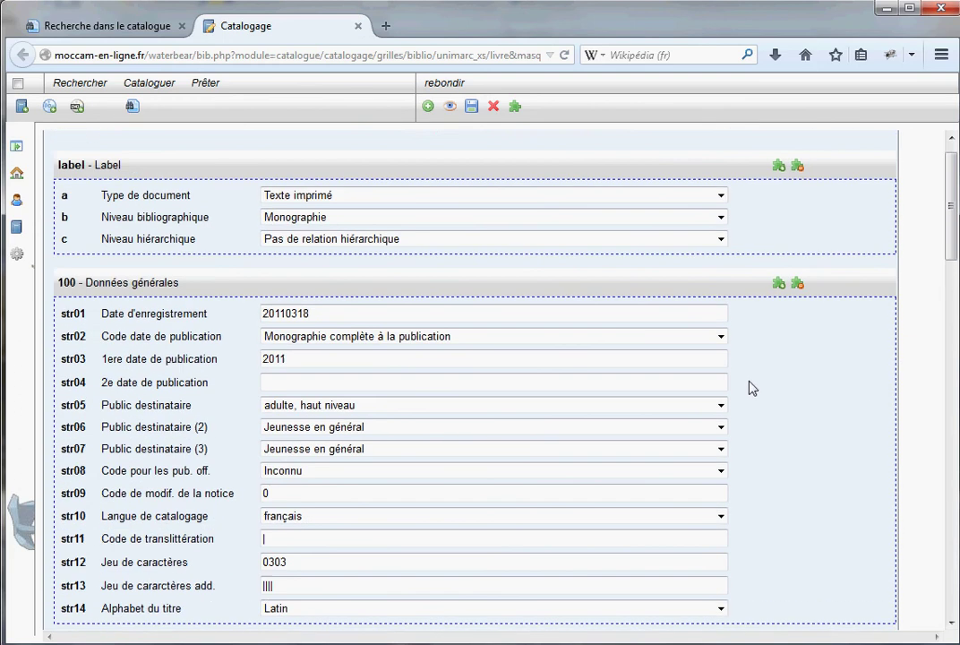
pyautogui.click(515, 107)
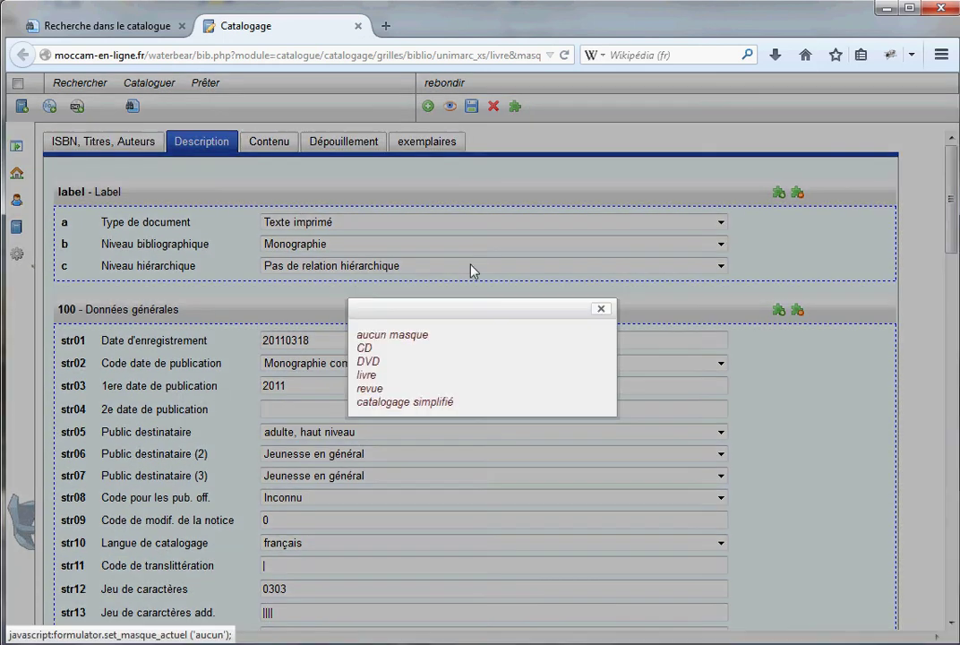
pyautogui.click(368, 376)
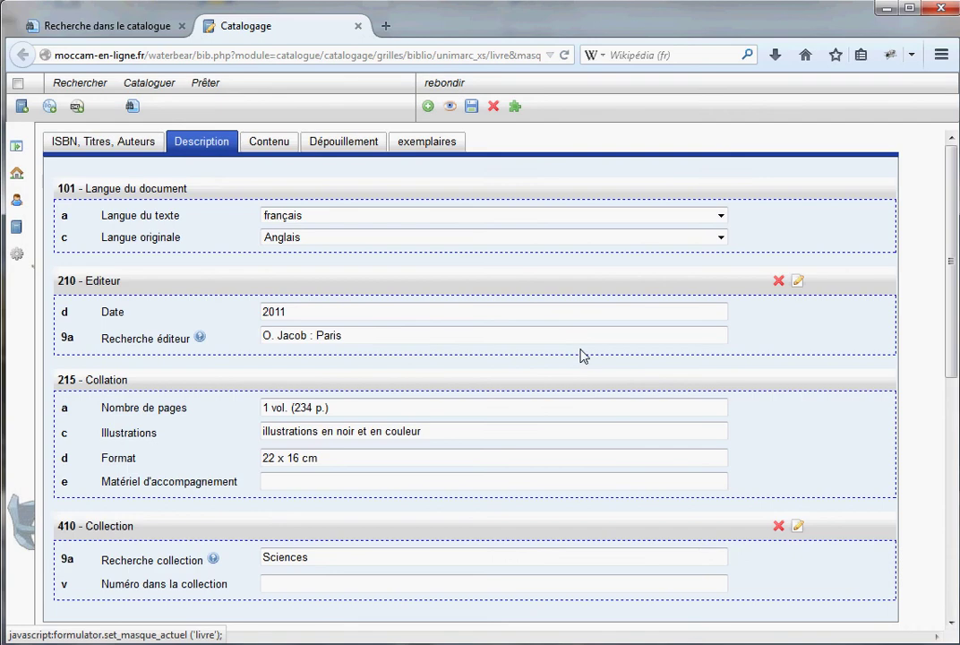
# View the record's loan history, close it, and look over the other related-record options for loans and reservations.
pyautogui.click(444, 85)
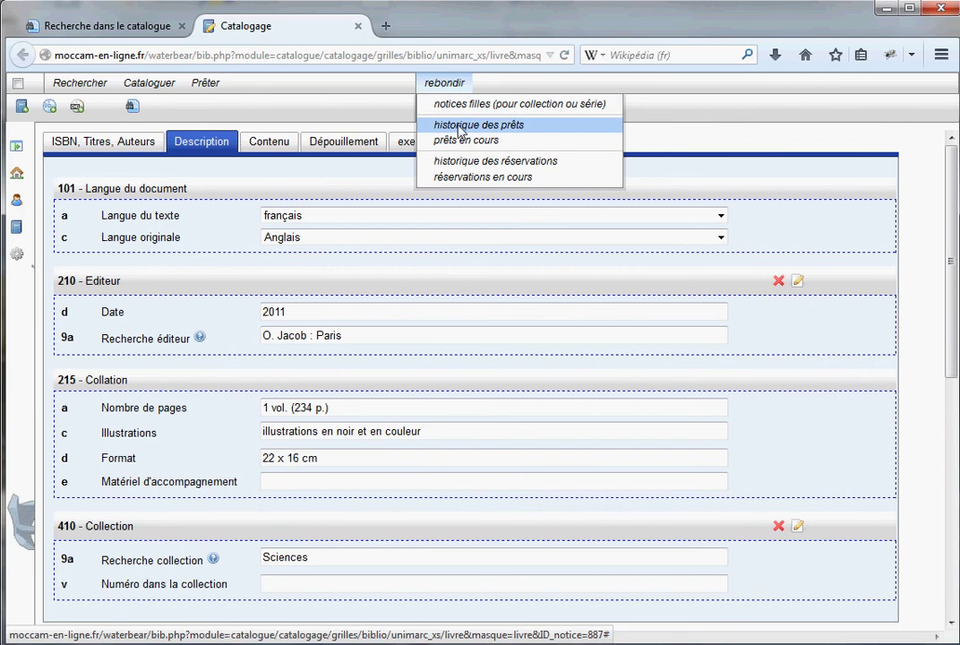
pyautogui.click(460, 127)
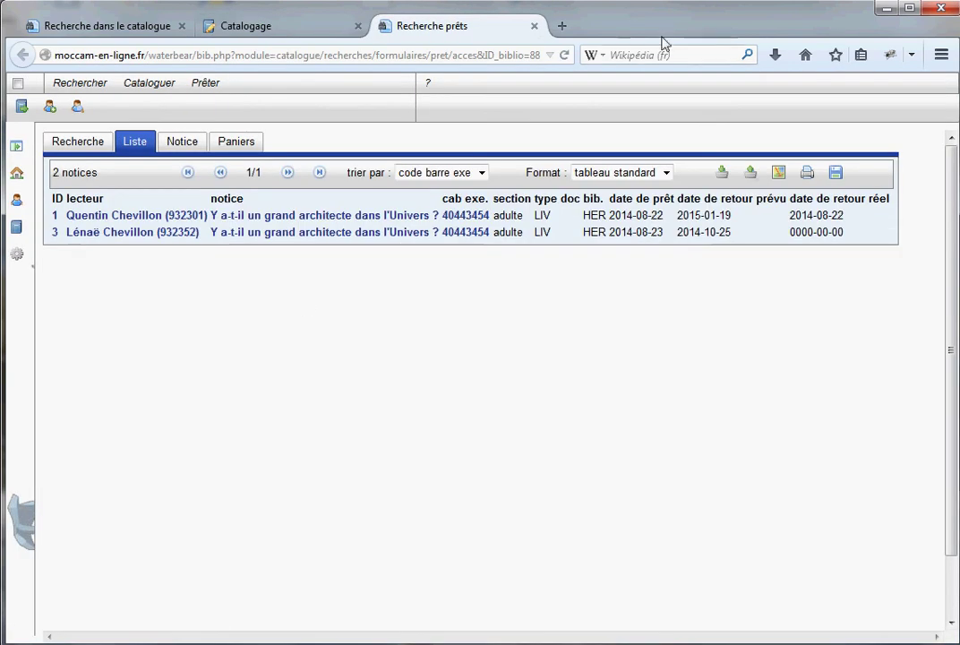
pyautogui.click(534, 27)
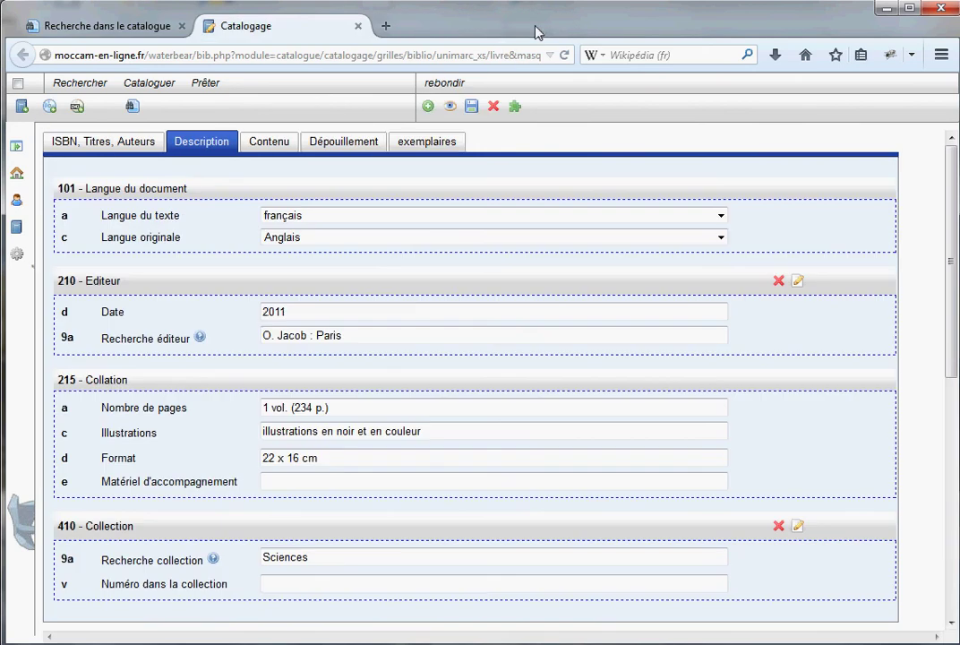
pyautogui.click(446, 83)
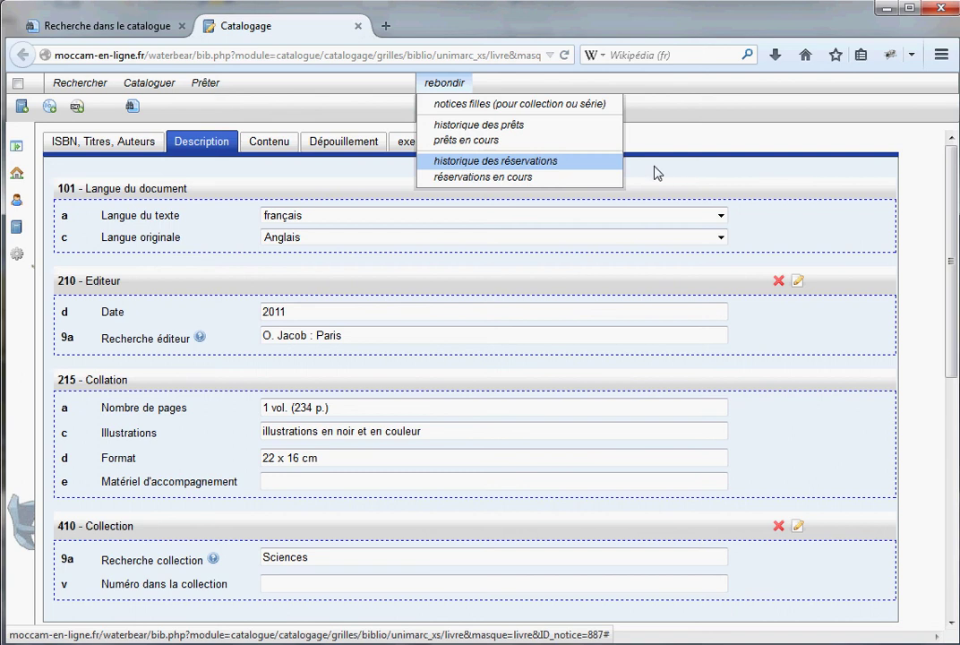
pyautogui.click(702, 148)
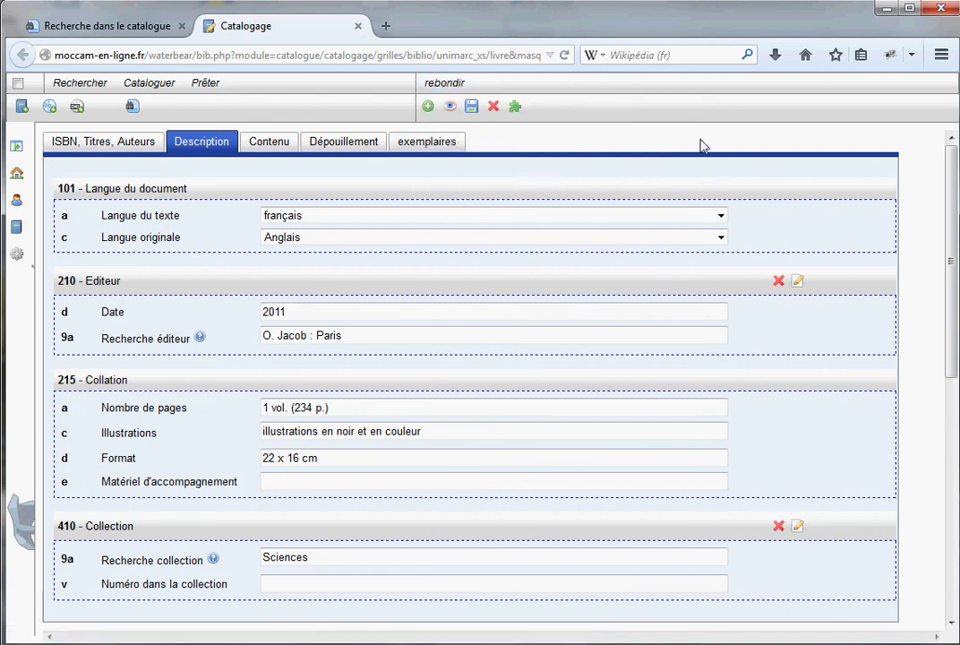
# Review the fields that can be added to the record's description and close the list without adding any.
pyautogui.click(428, 107)
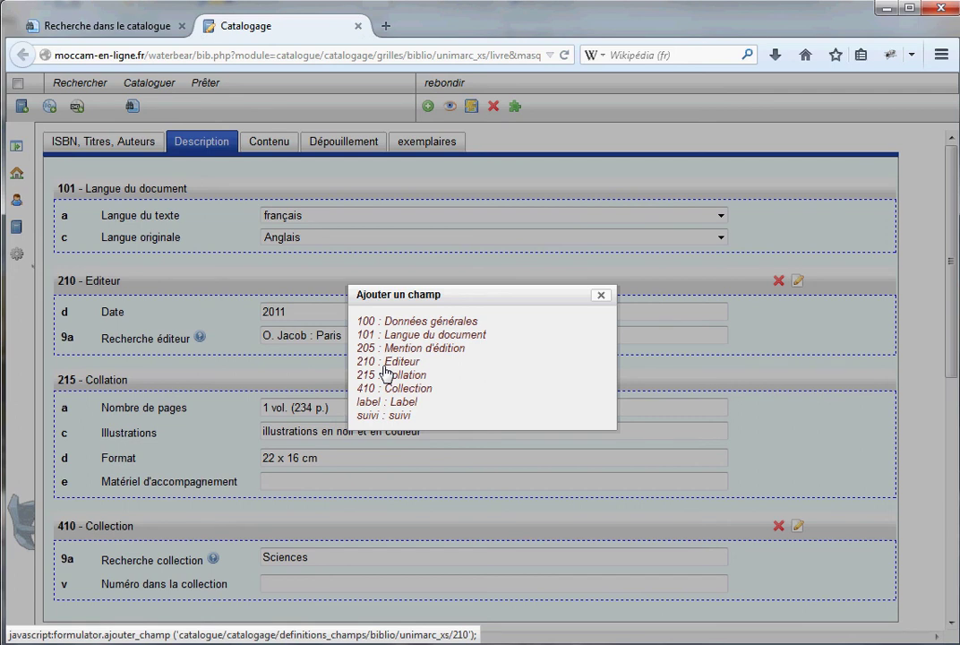
pyautogui.click(601, 296)
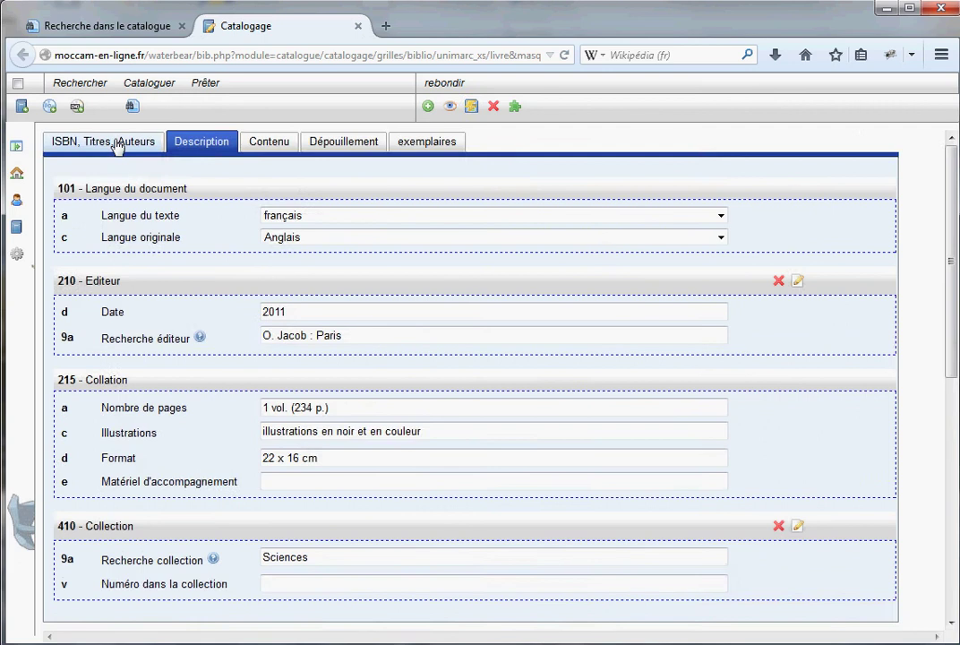
# Add a blank coauteur entry to the record from the translator's coauteur field.
pyautogui.click(116, 143)
pyautogui.scroll(-4, 811, 509)
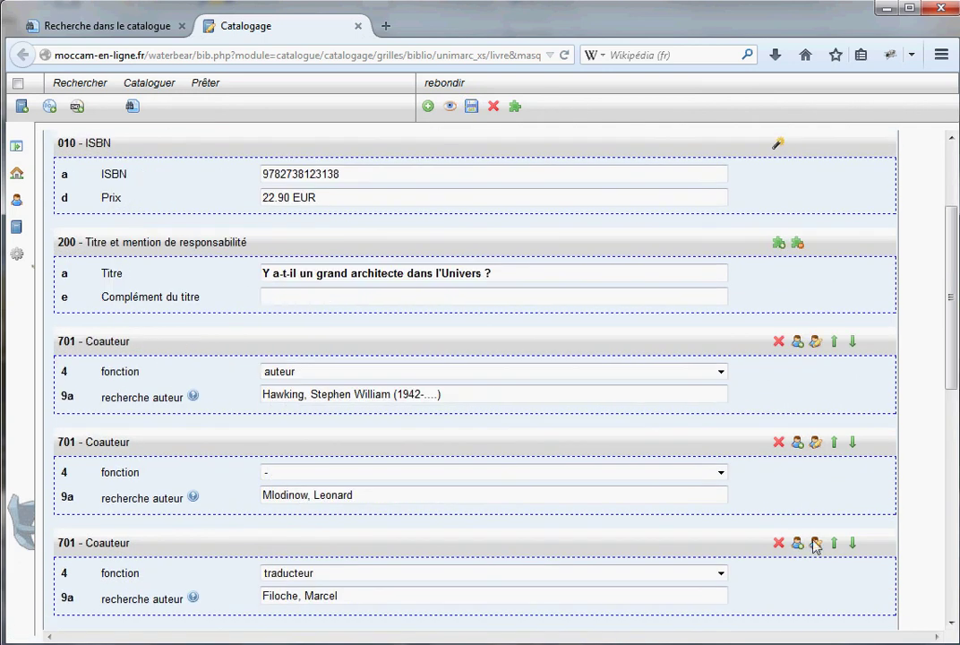
pyautogui.click(797, 547)
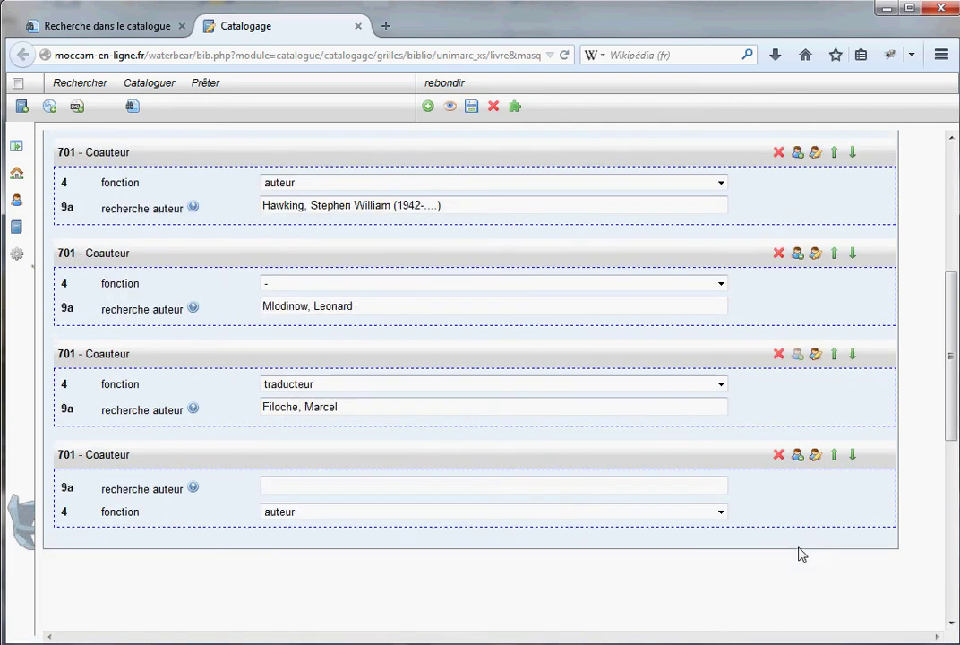
# Review the fields that can be added to the record's ISBN, titles and authors section, then close the list without adding any.
pyautogui.scroll(5, 492, 348)
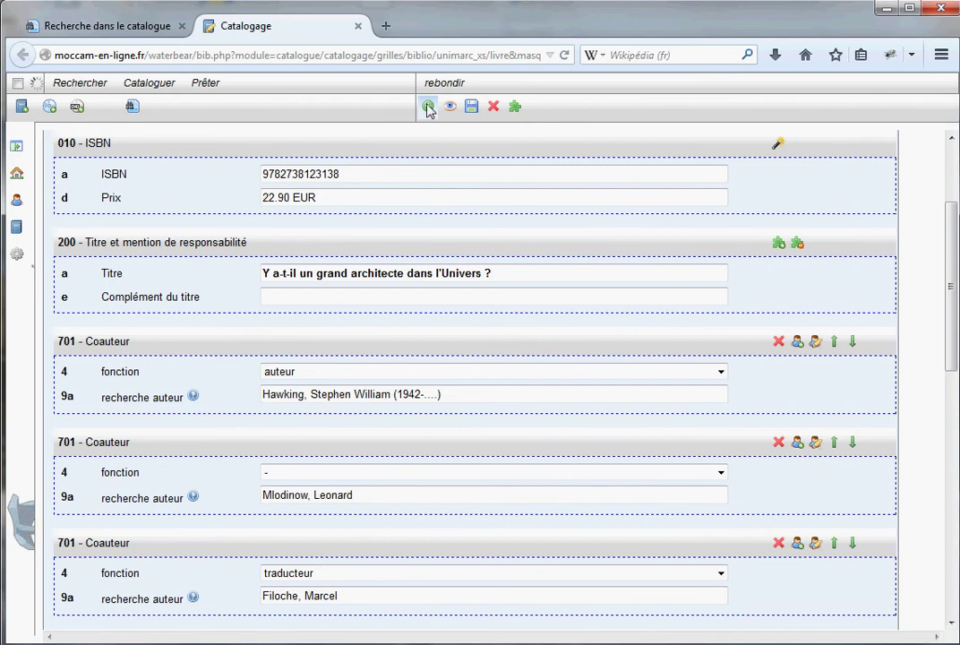
pyautogui.click(428, 106)
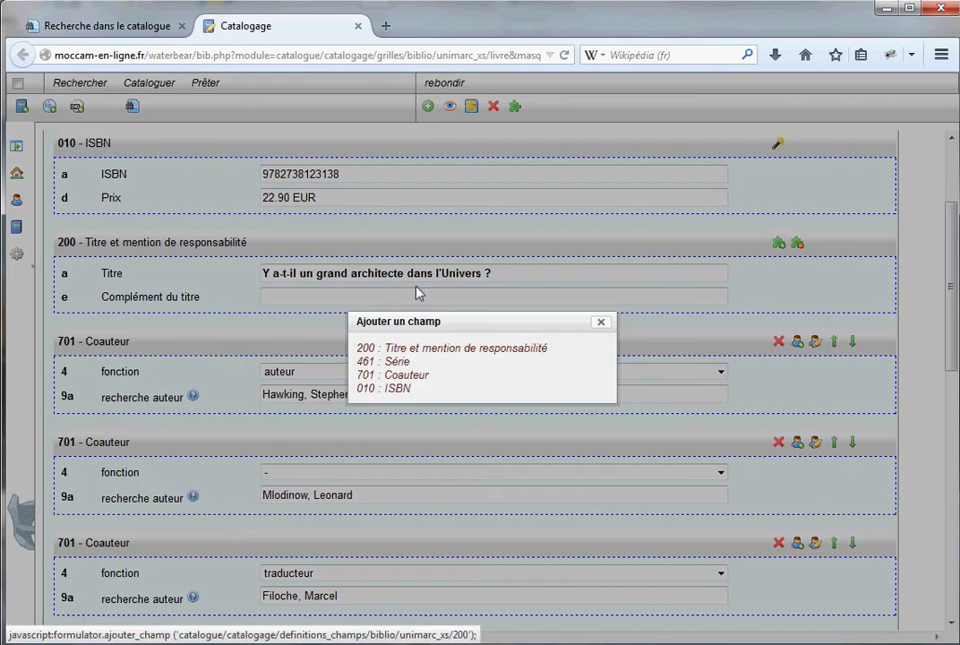
pyautogui.click(601, 323)
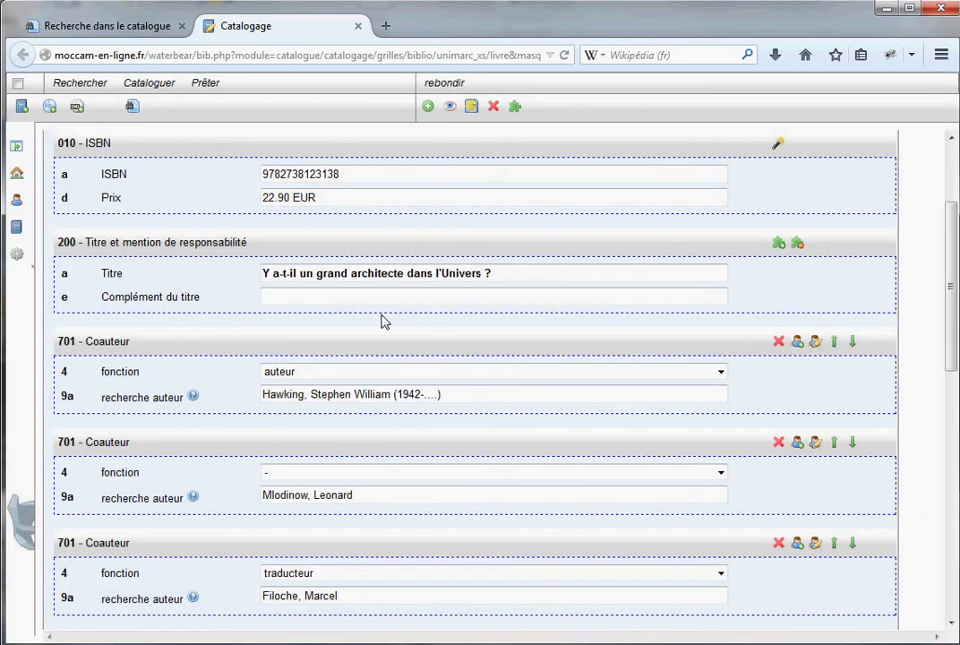
pyautogui.scroll(1, 495, 171)
pyautogui.scroll(2, 314, 260)
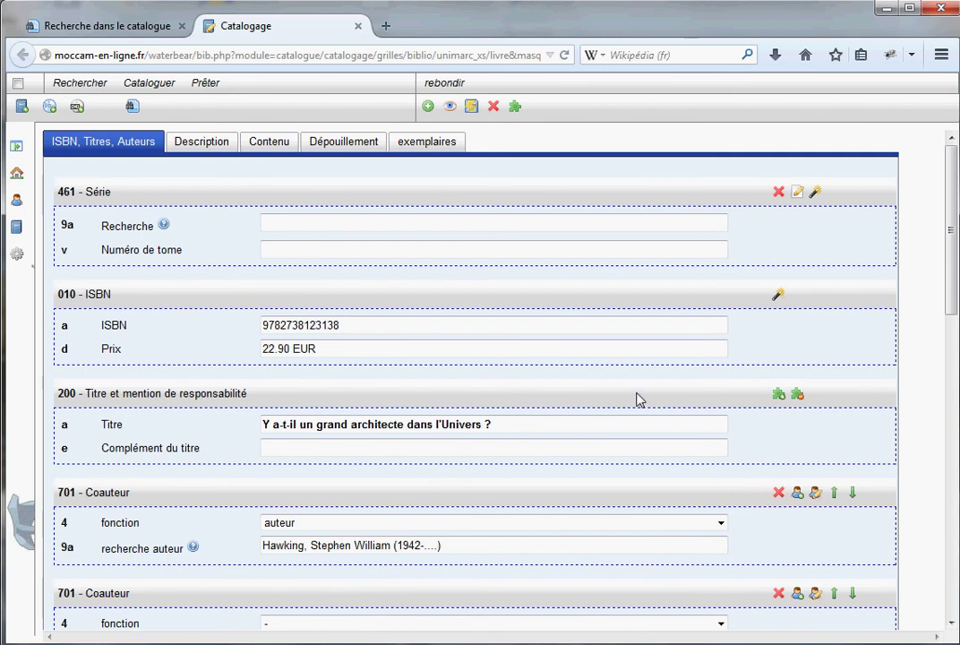
# Open a blank record in the advanced (démo) cataloguing form.
pyautogui.click(141, 87)
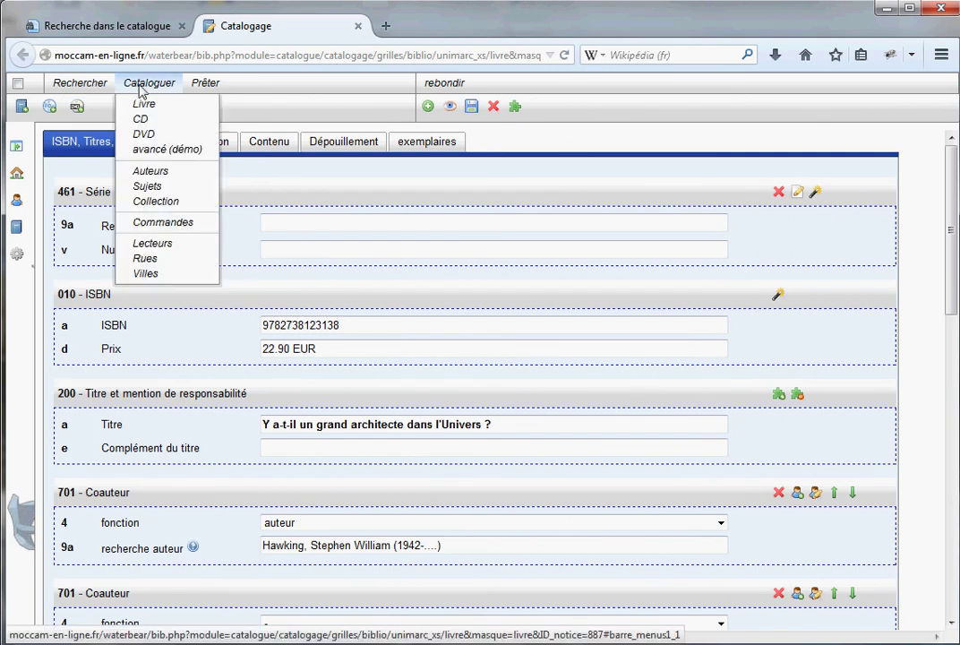
pyautogui.click(153, 159)
pyautogui.click(578, 320)
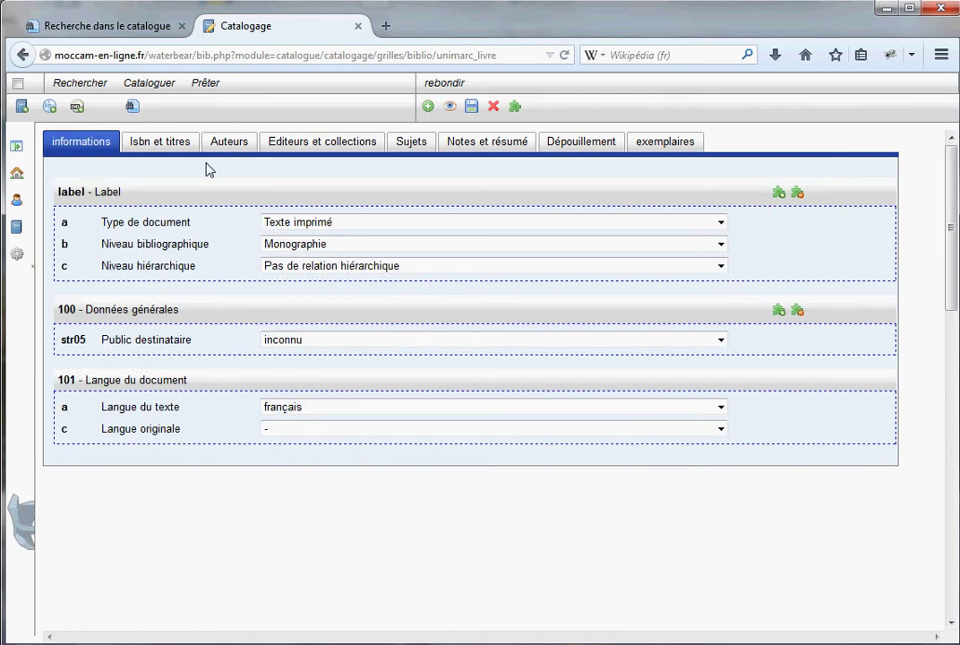
# Examine the advanced form's fields for ISBN and titles, authors, publishers and collections, and subjects.
pyautogui.click(175, 149)
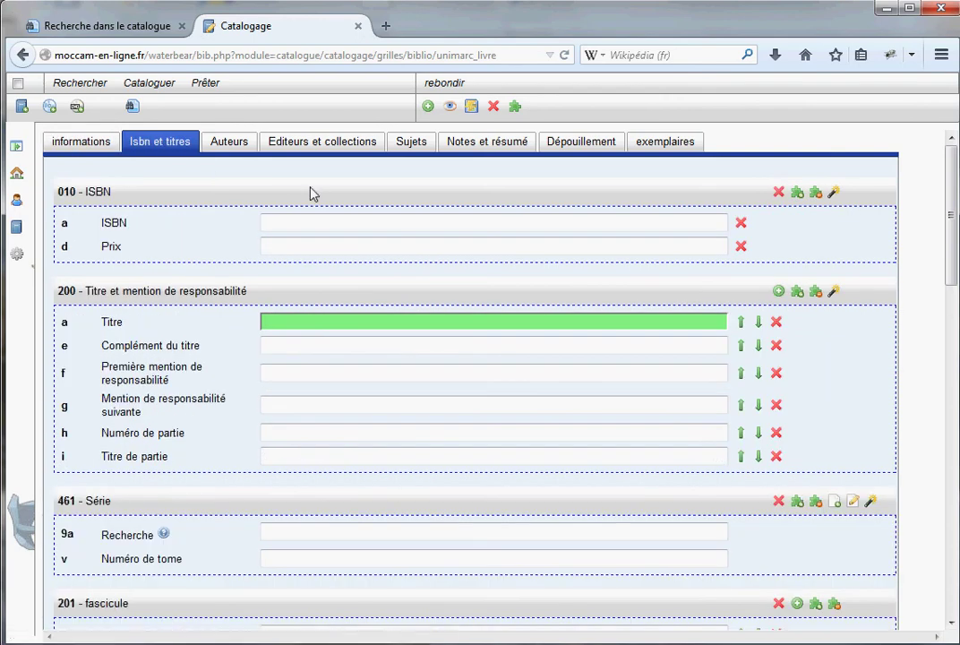
pyautogui.click(235, 149)
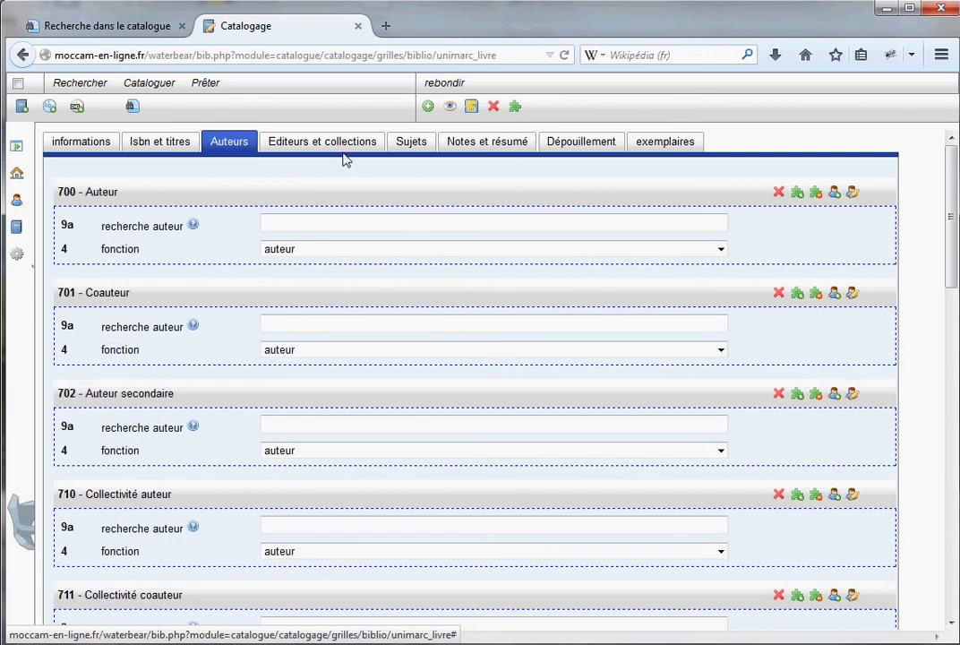
pyautogui.click(319, 143)
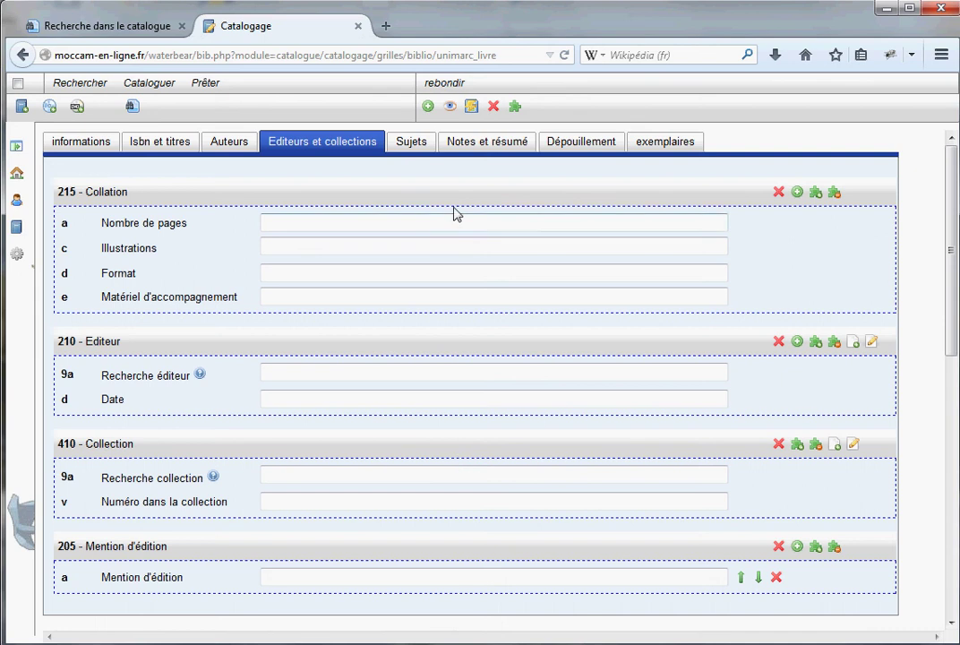
pyautogui.click(412, 144)
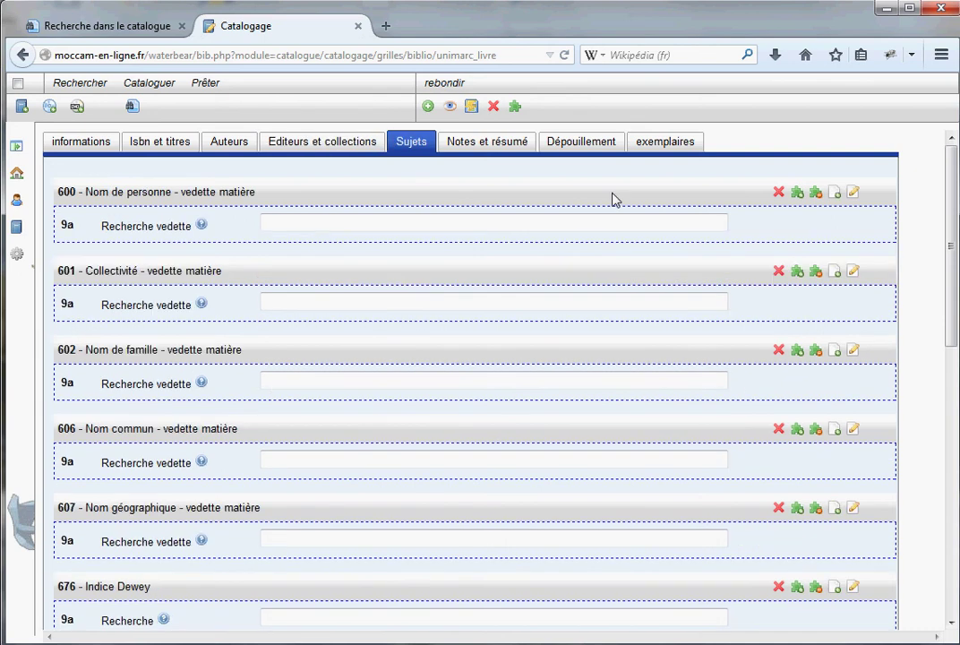
pyautogui.scroll(-2, 388, 368)
pyautogui.scroll(2, 488, 409)
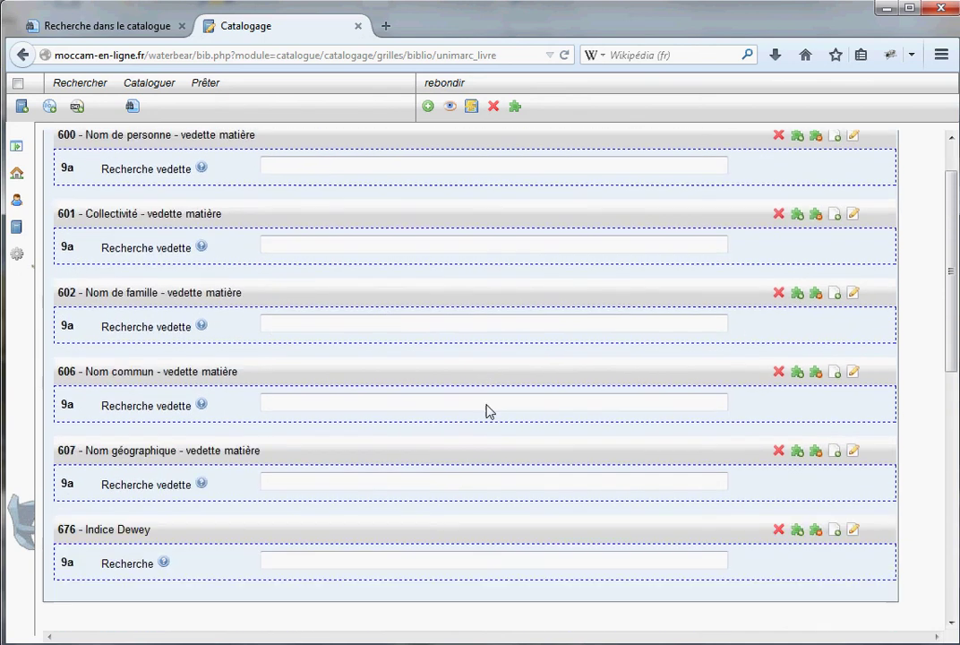